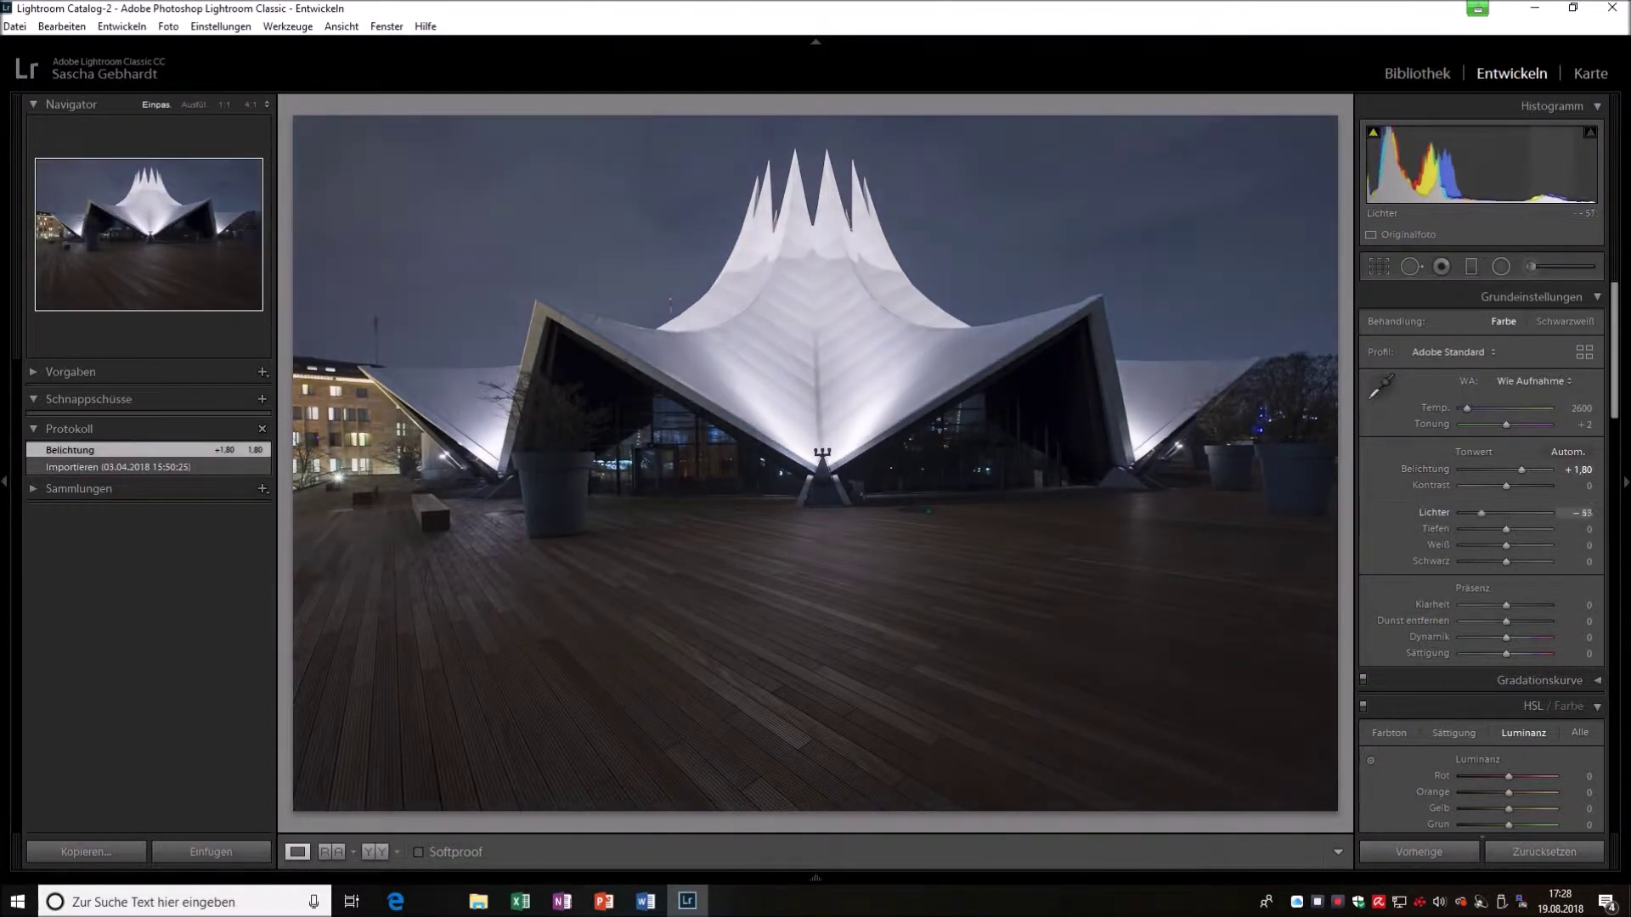
Set Lichter to −63, Tiefen to +59, Weiß to −38 and Klarheit to +20.
{"action": "key", "text": "z"}
{"action": "key", "text": "z"}
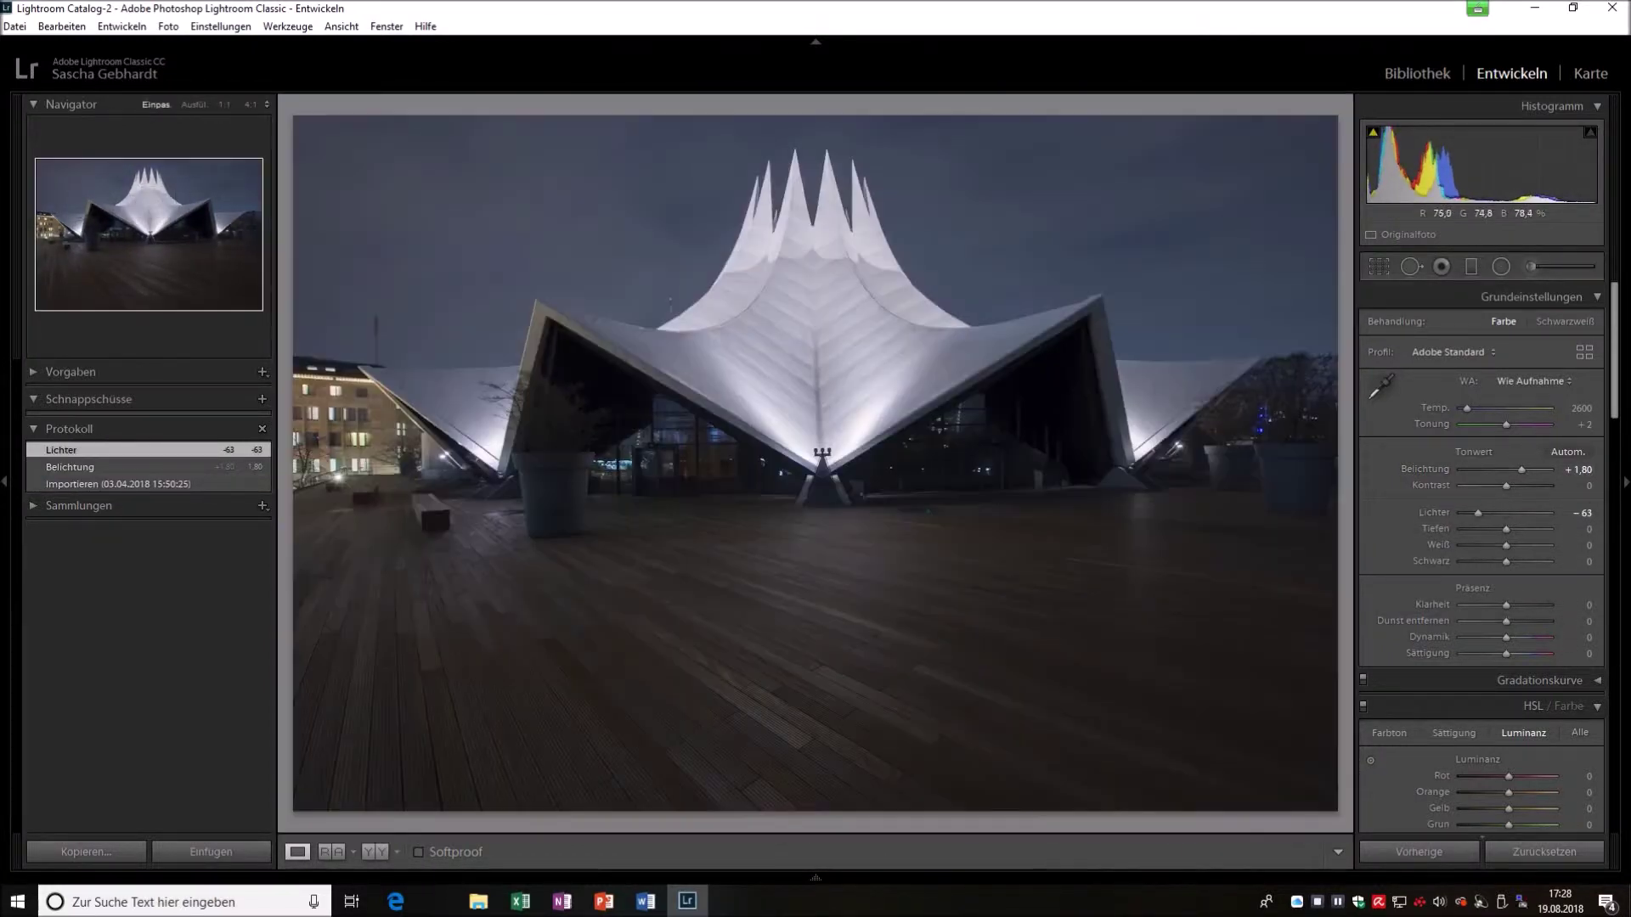
{"action": "left_click_drag", "start_coordinate": [1506, 528], "coordinate": [1532, 528]}
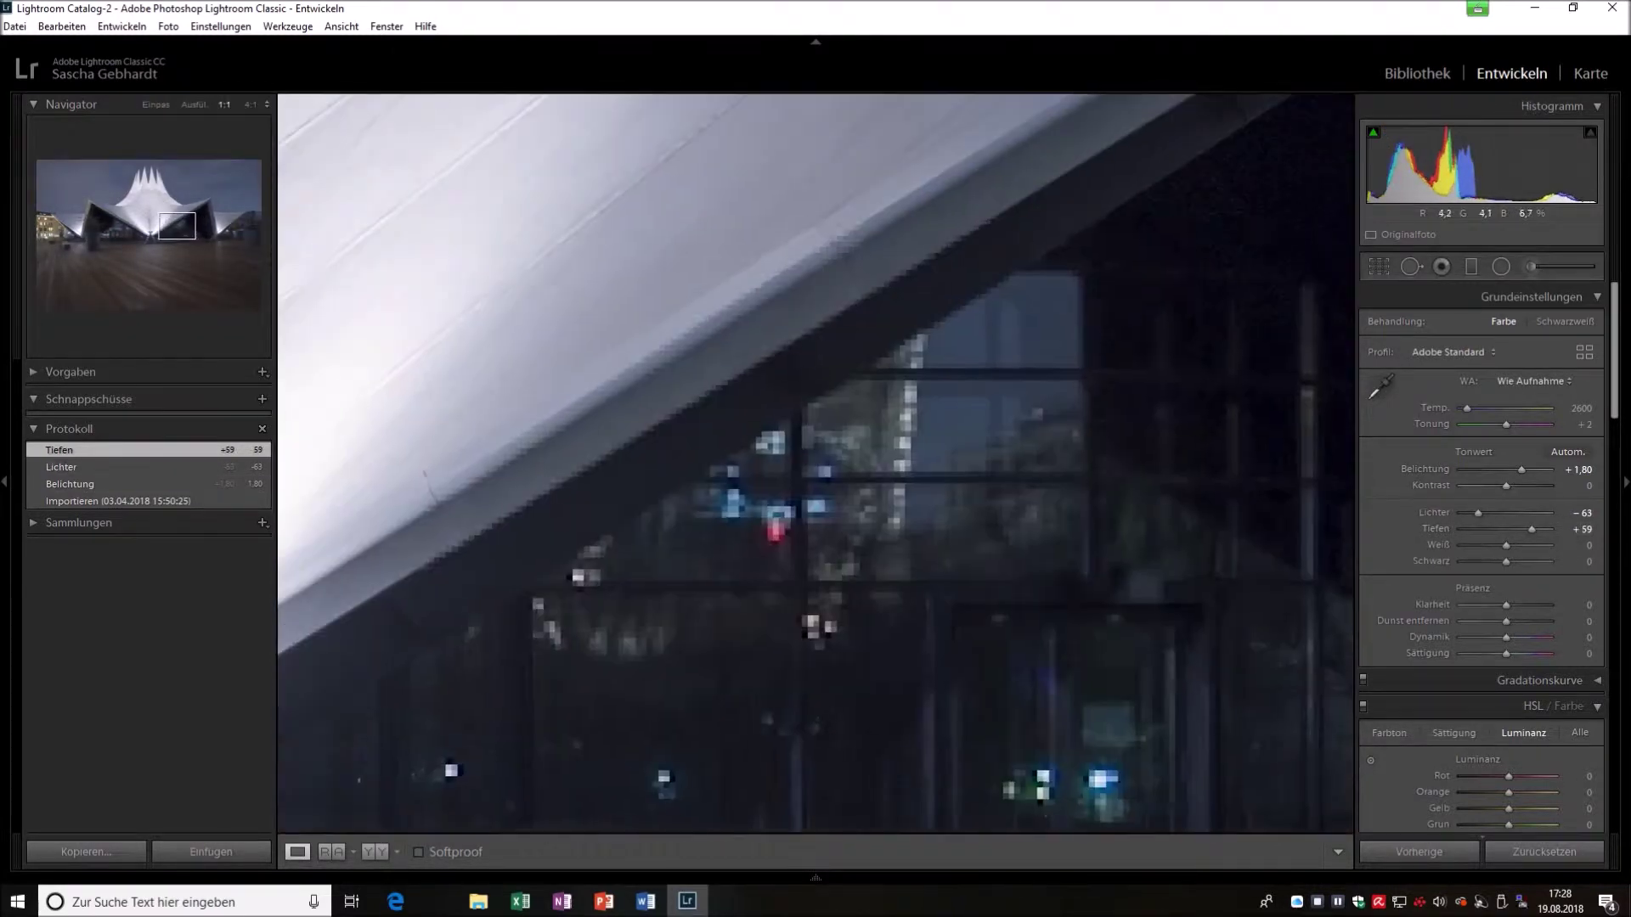
{"action": "key", "text": "z"}
{"action": "key", "text": "z"}
{"action": "left_click_drag", "start_coordinate": [1506, 545], "coordinate": [1488, 544]}
{"action": "left_click_drag", "start_coordinate": [1506, 605], "coordinate": [1518, 637]}
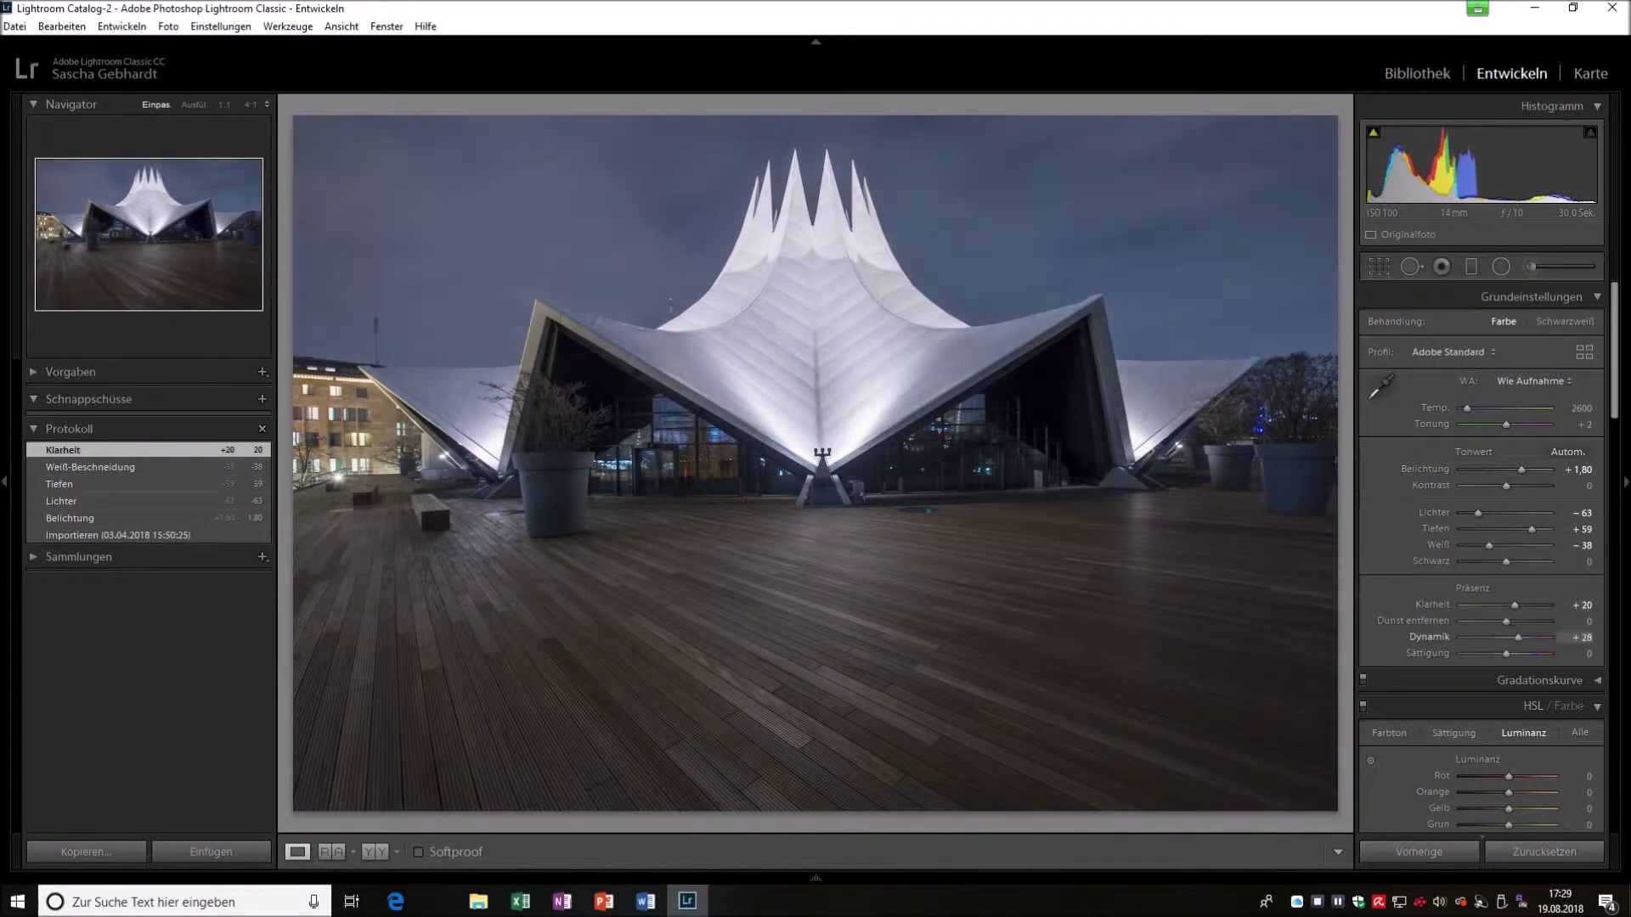
Darken the blue luminance to −45 and adjust sharpening.
{"action": "scroll", "coordinate": [1482, 552], "scroll_direction": "down", "scroll_amount": 2}
{"action": "scroll", "coordinate": [1482, 552], "scroll_direction": "down", "scroll_amount": 3}
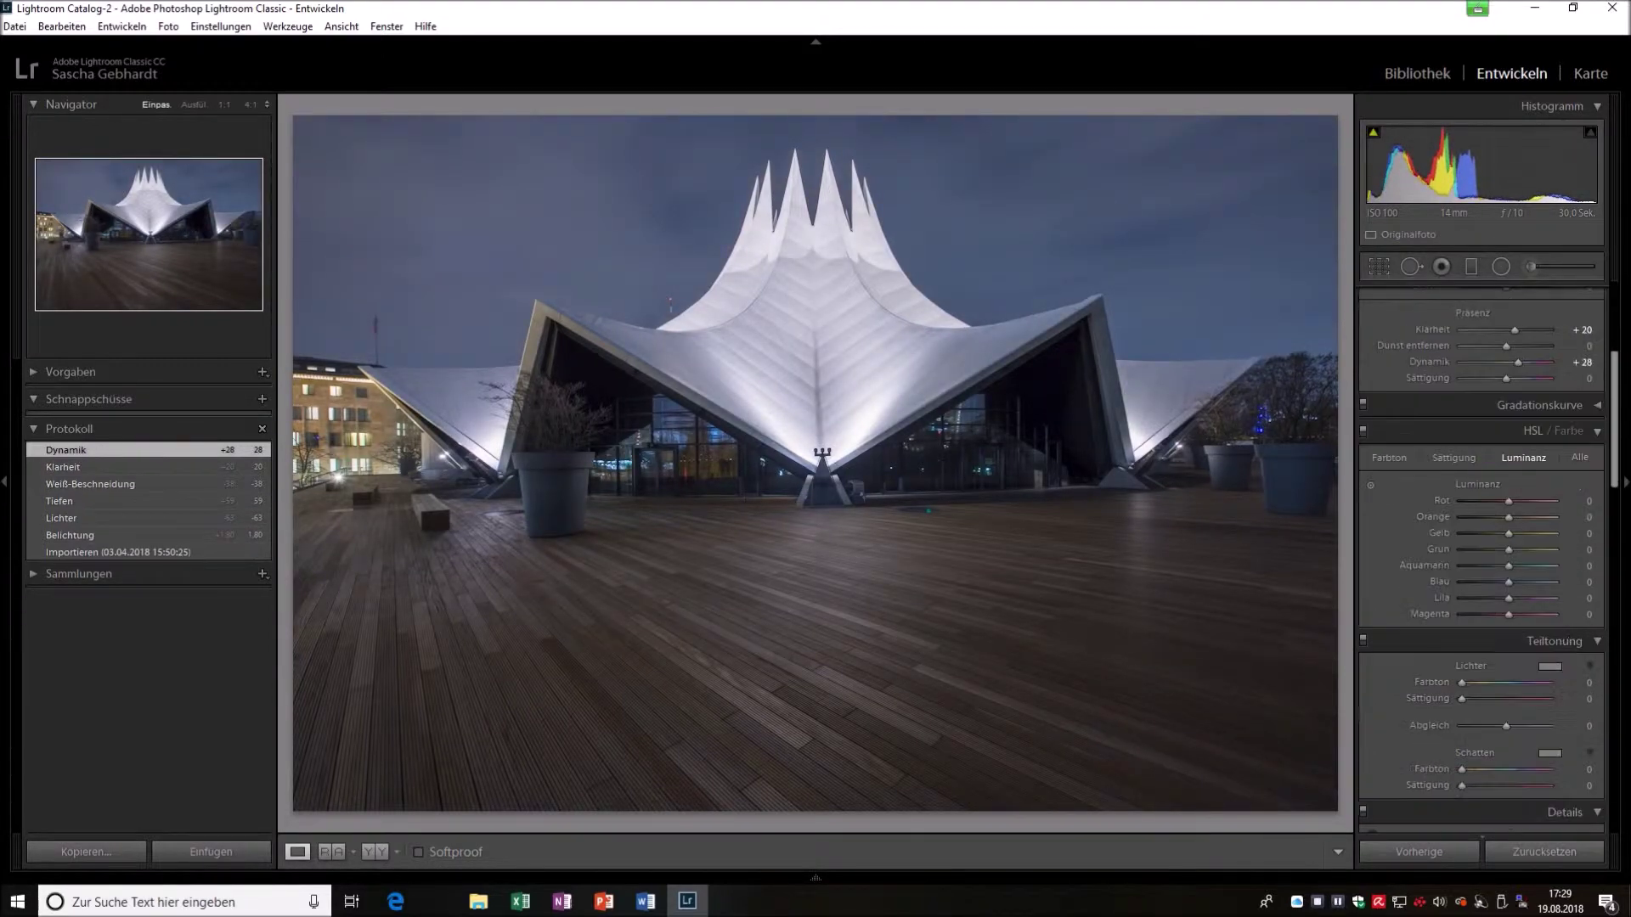
{"action": "mouse_move", "coordinate": [1576, 582]}
{"action": "left_mouse_down"}
{"action": "mouse_move", "coordinate": [1472, 594]}
{"action": "mouse_move", "coordinate": [1510, 610]}
{"action": "mouse_move", "coordinate": [1501, 626]}
{"action": "left_mouse_up"}
{"action": "scroll", "coordinate": [1572, 698], "scroll_direction": "down", "scroll_amount": 4}
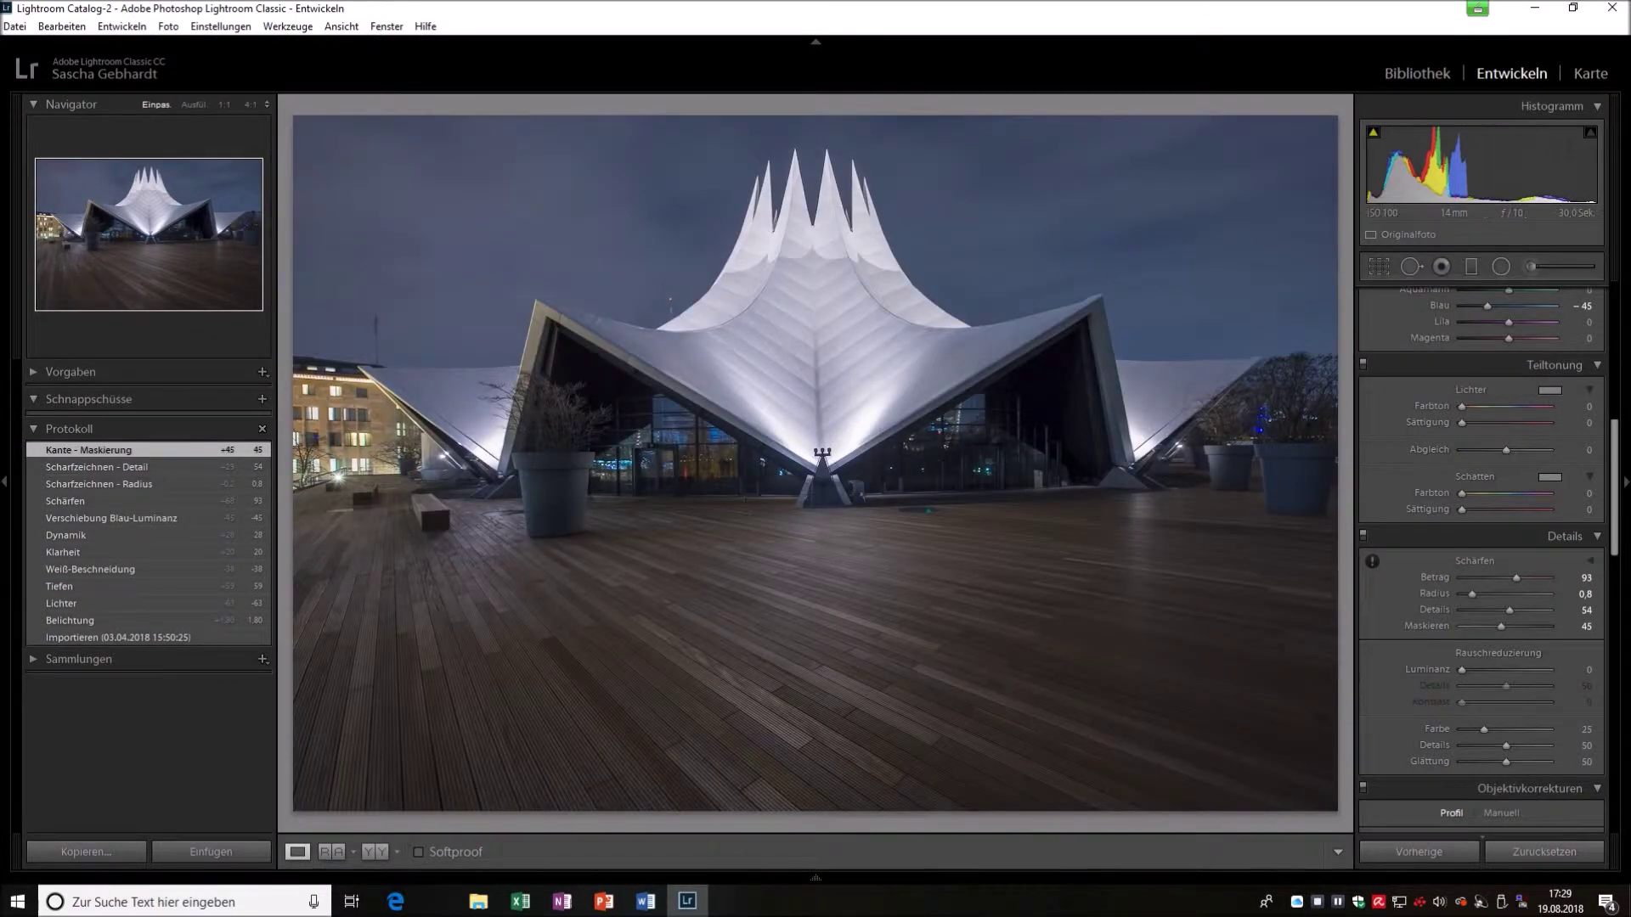
Straighten and crop the photo, then draw a radial filter ellipse around the tent.
{"action": "key", "text": "r"}
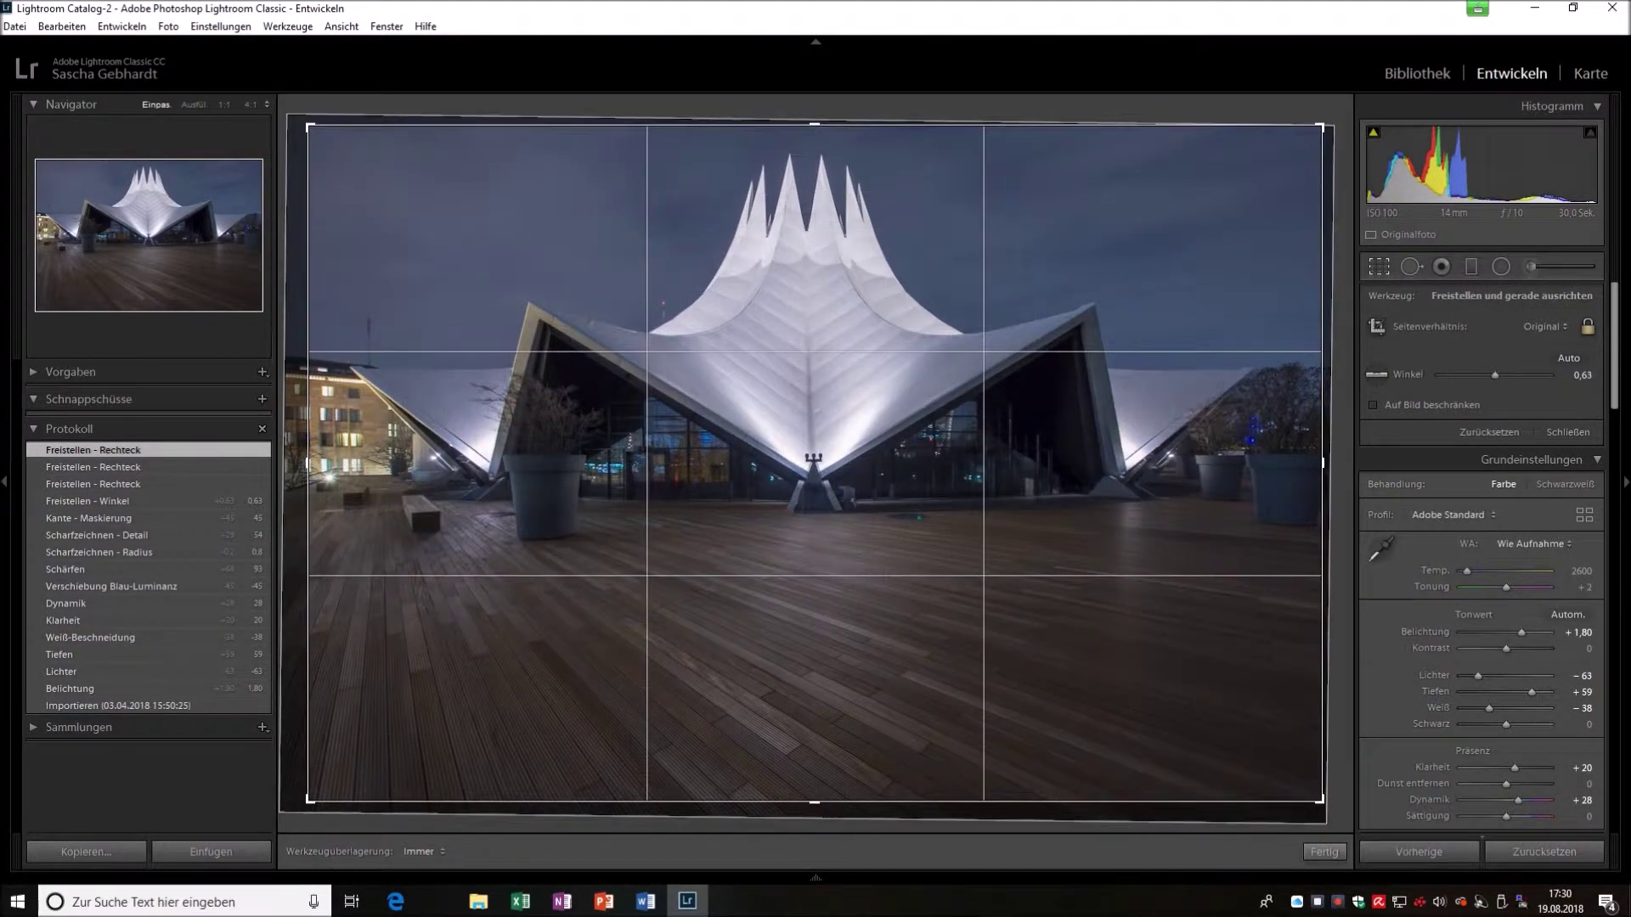
{"action": "key", "text": "Return"}
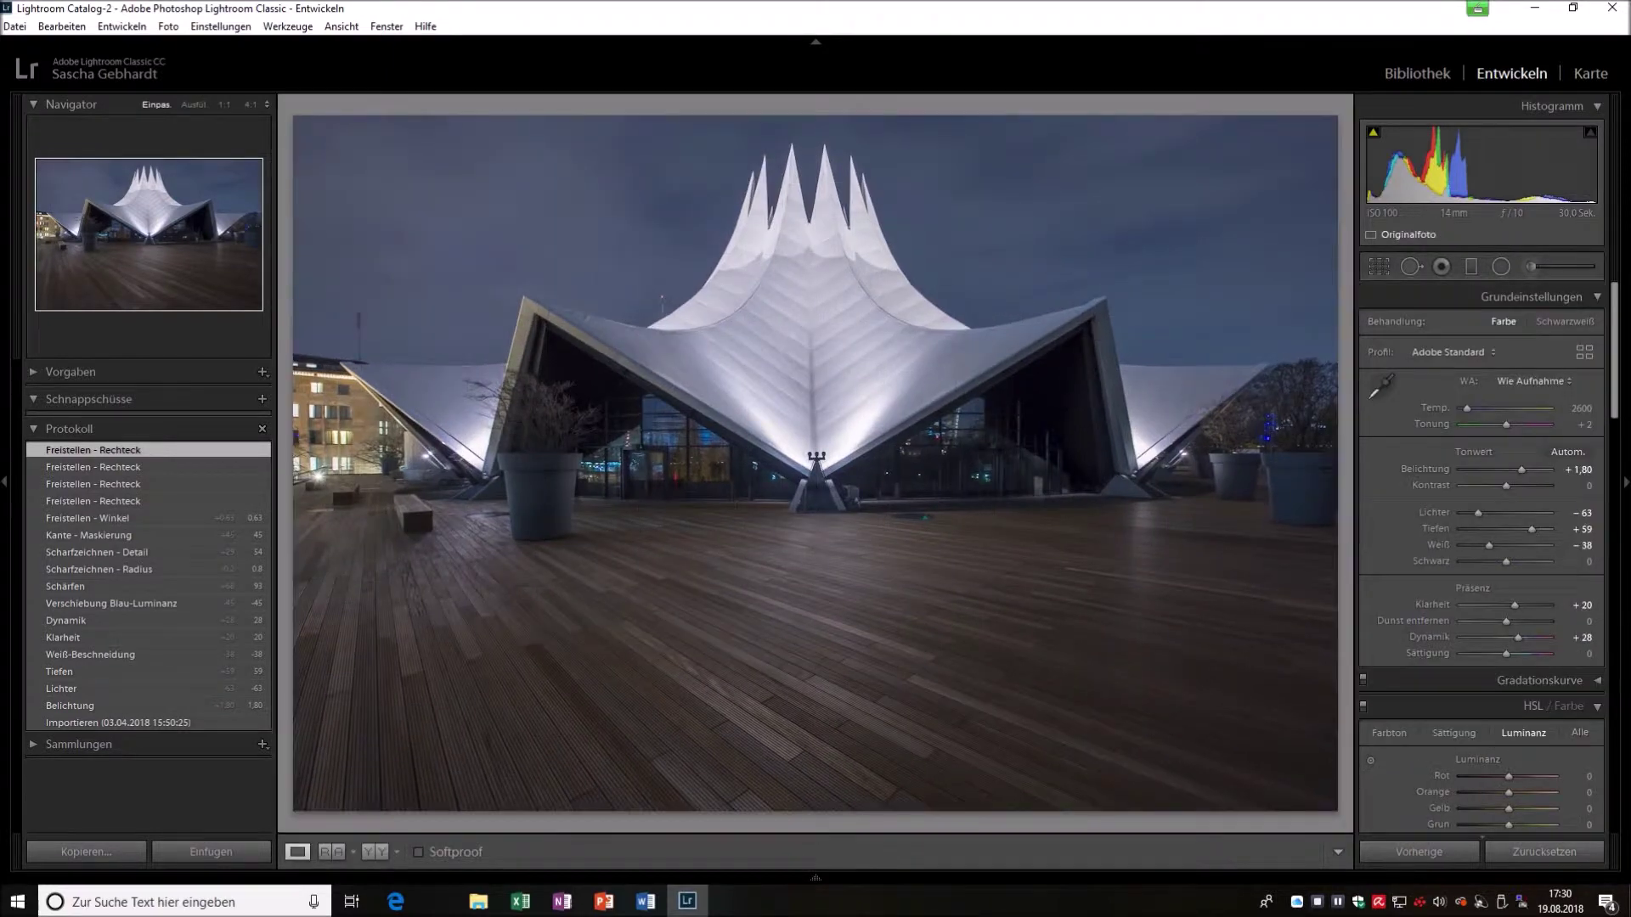
{"action": "key", "text": "shift+m"}
{"action": "left_click_drag", "start_coordinate": [789, 374], "coordinate": [1264, 608]}
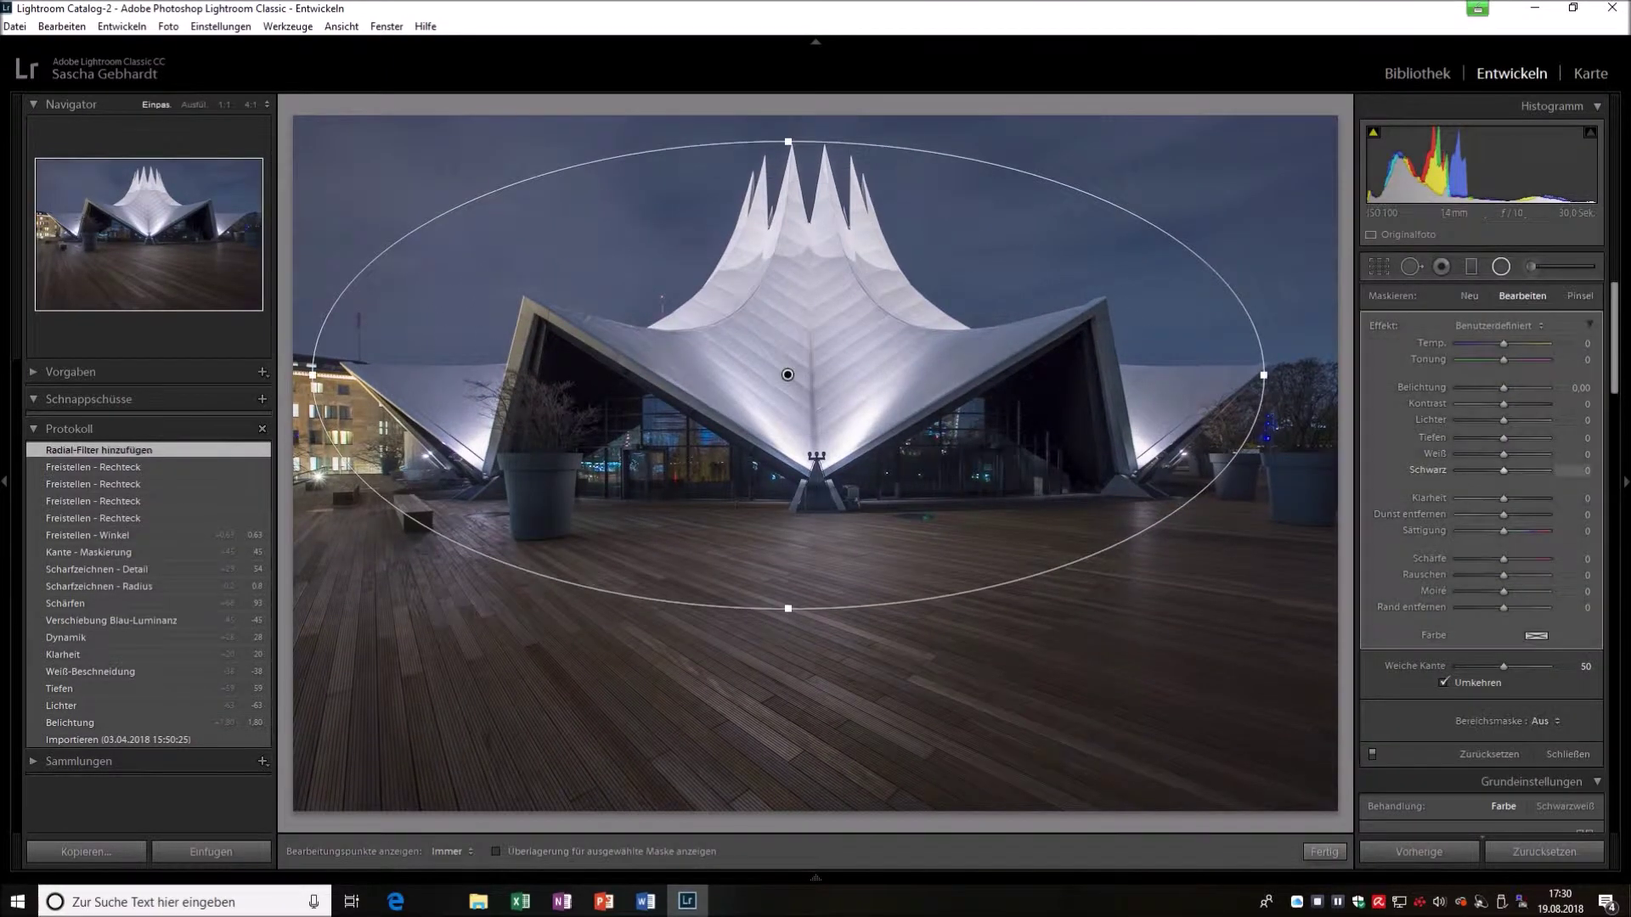
Brighten whites inside the tent's radial filter and add a warming graduated filter on the floor.
{"action": "left_click_drag", "start_coordinate": [1503, 454], "coordinate": [1515, 454]}
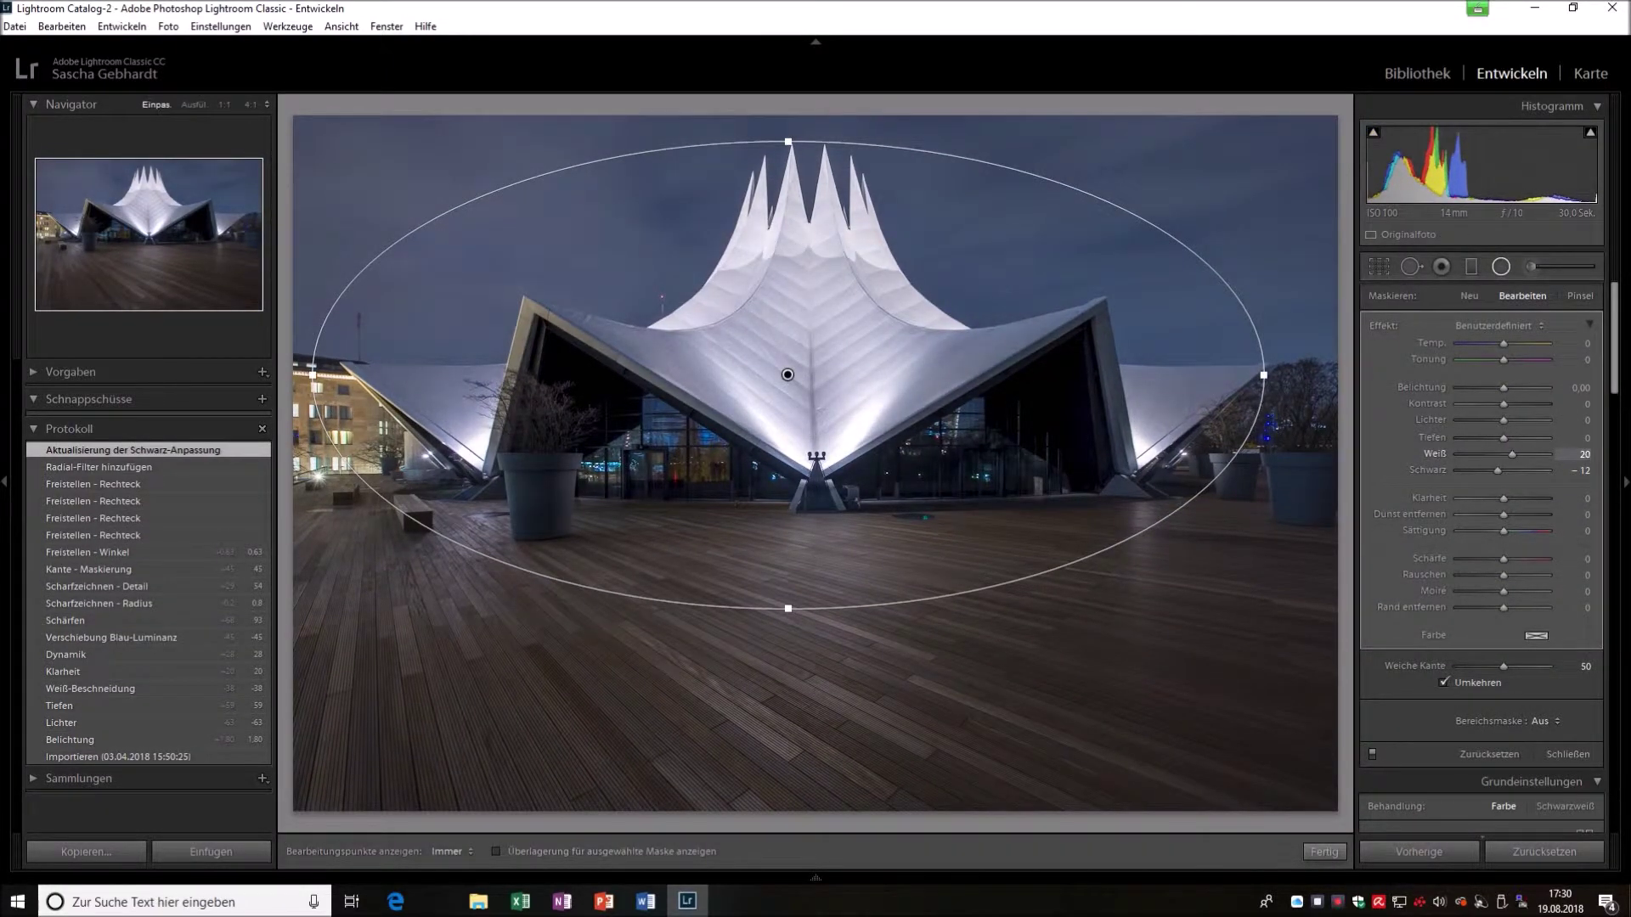
{"action": "key", "text": "m"}
{"action": "left_click_drag", "start_coordinate": [820, 513], "coordinate": [820, 465]}
{"action": "left_click_drag", "start_coordinate": [1503, 343], "coordinate": [1512, 343]}
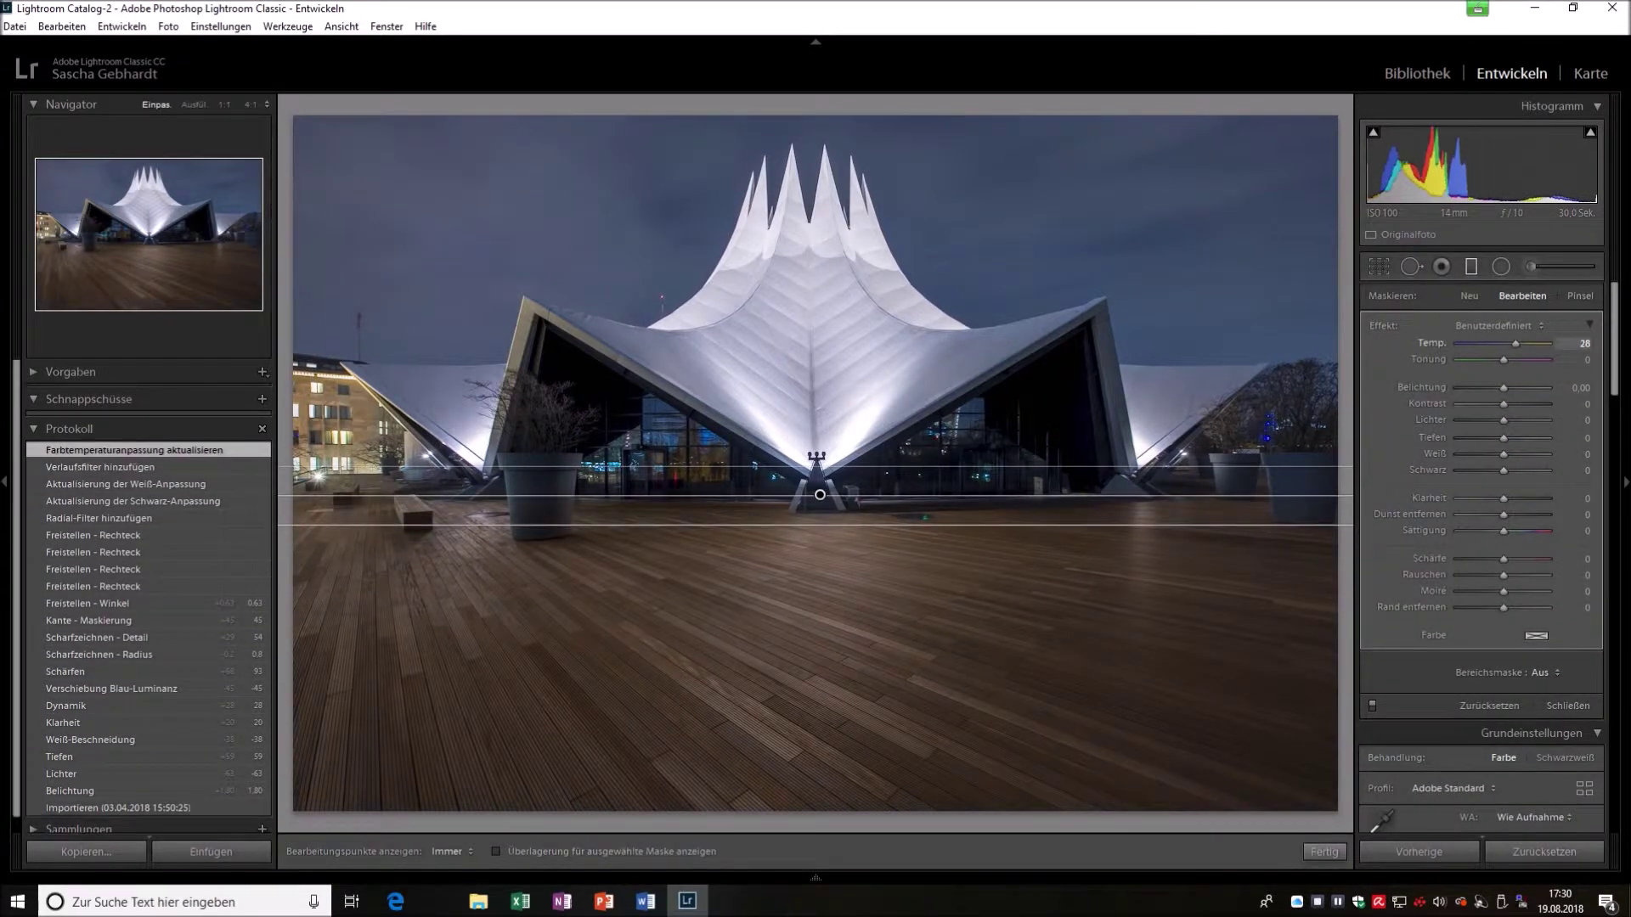
Review the radial and graduated filters, then raise Blau saturation to +28.
{"action": "key", "text": "shift+m"}
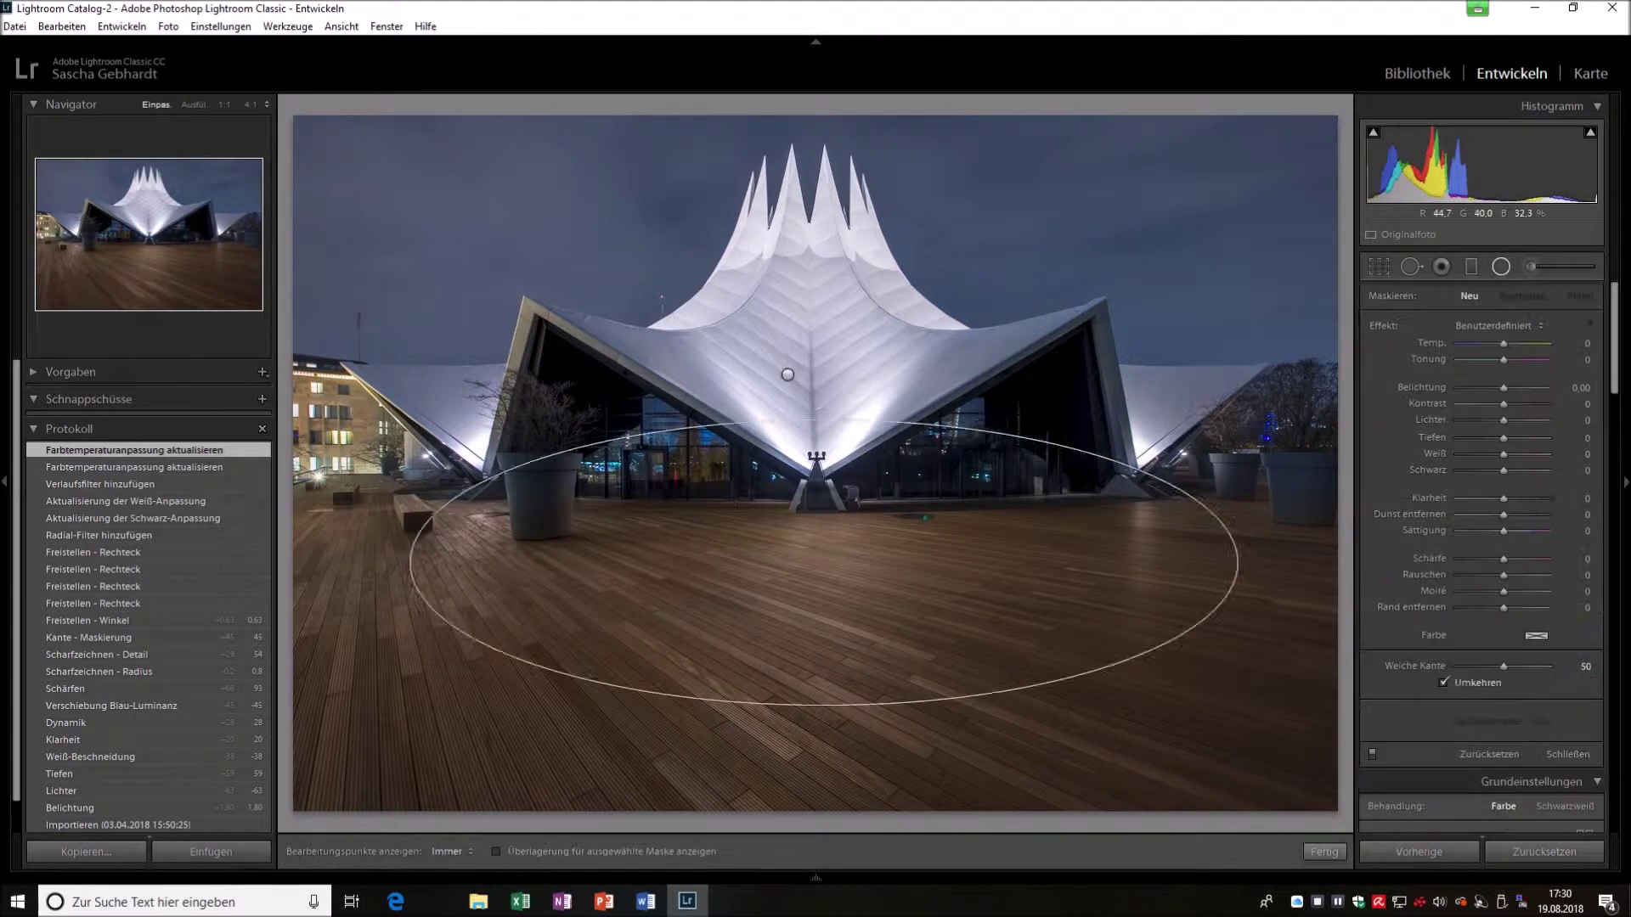
{"action": "key", "text": "shift+m"}
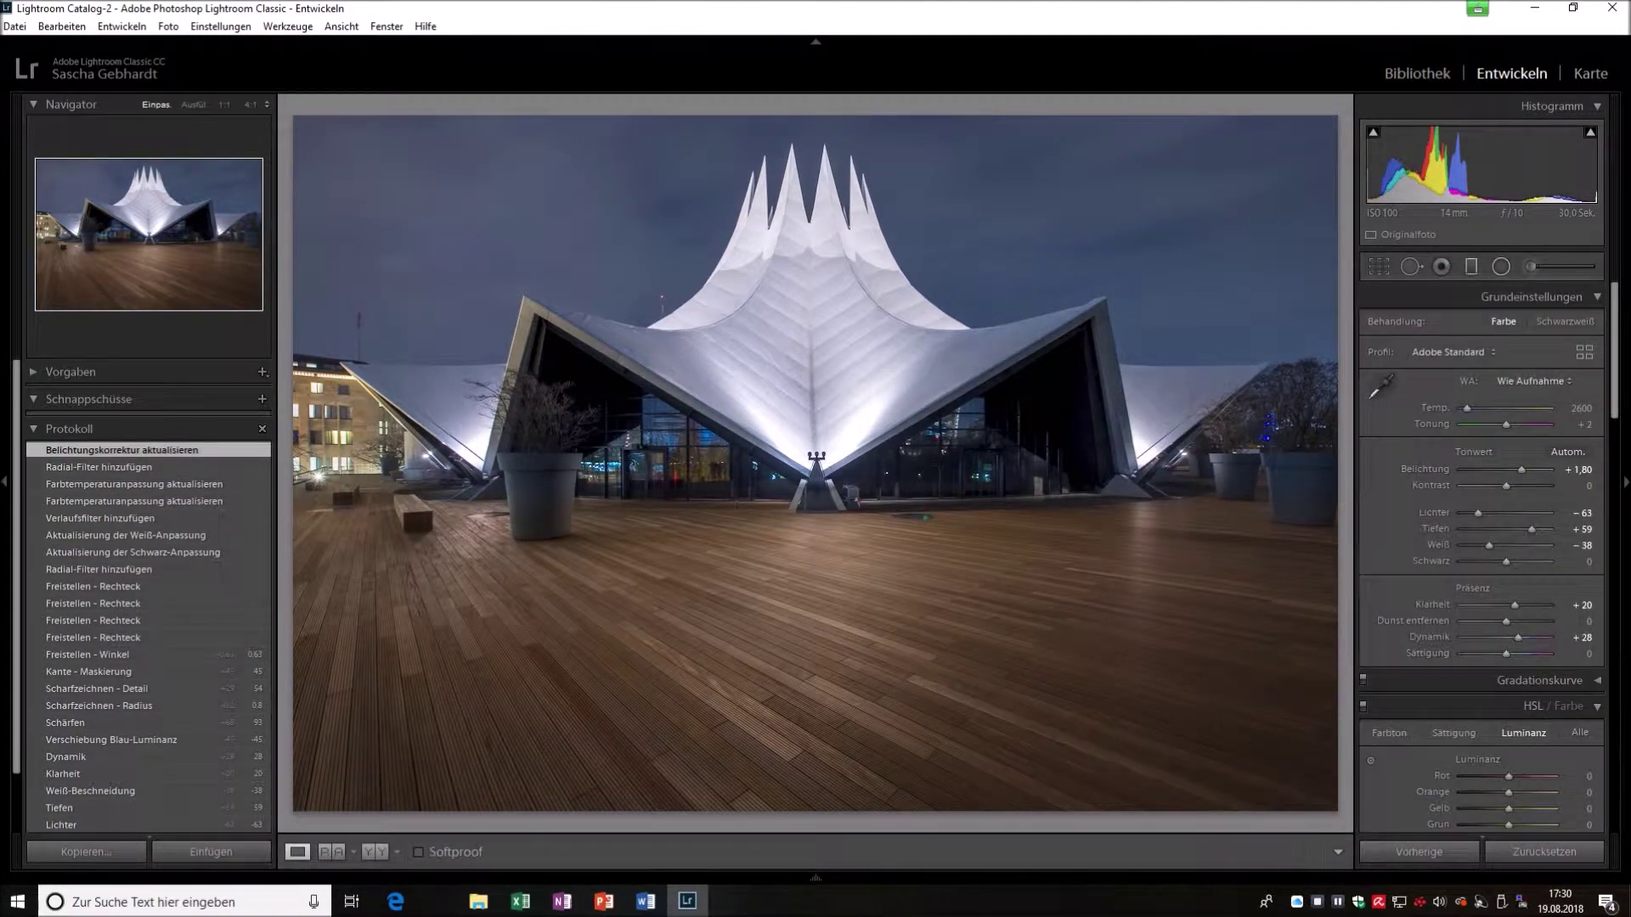
{"action": "key", "text": "m"}
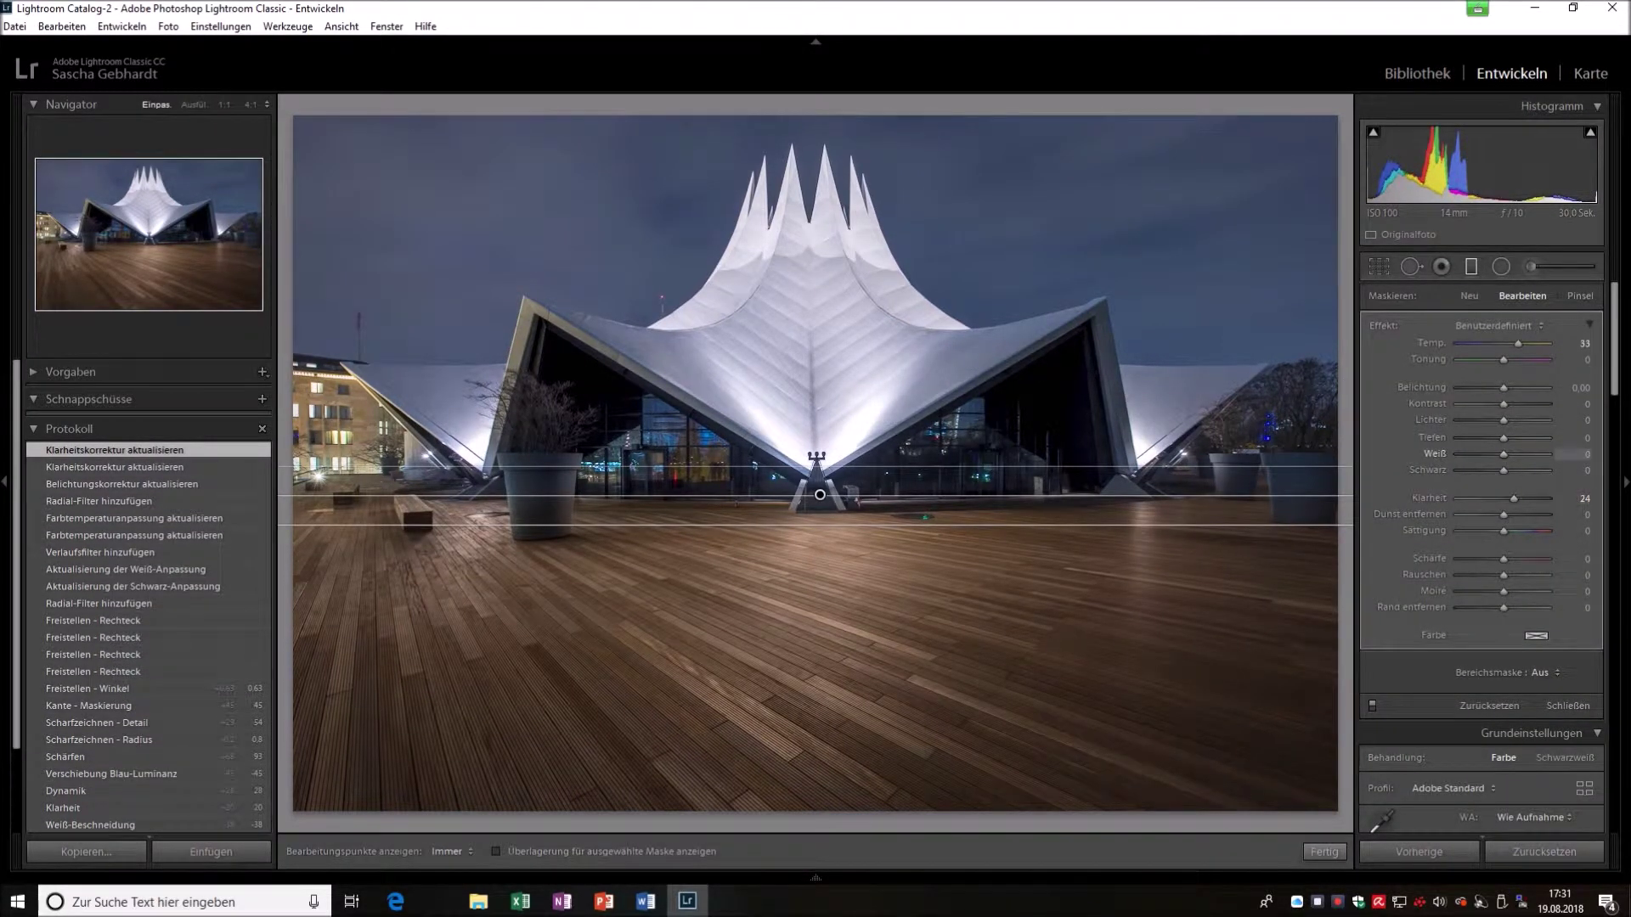
{"action": "key", "text": "m"}
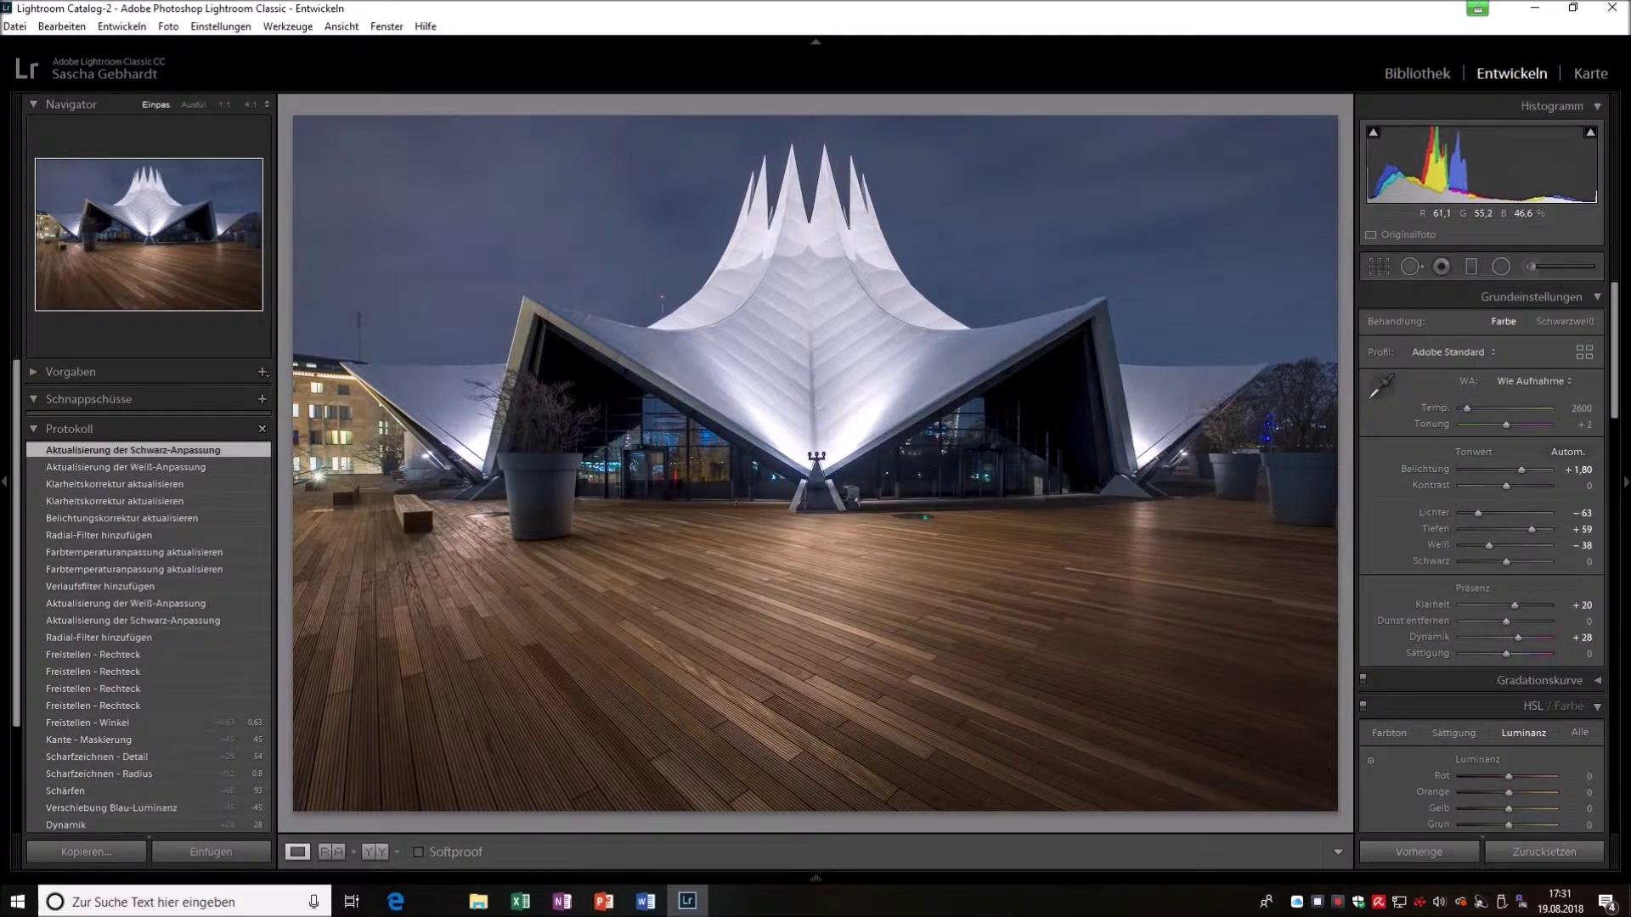
{"action": "key", "text": "shift+m"}
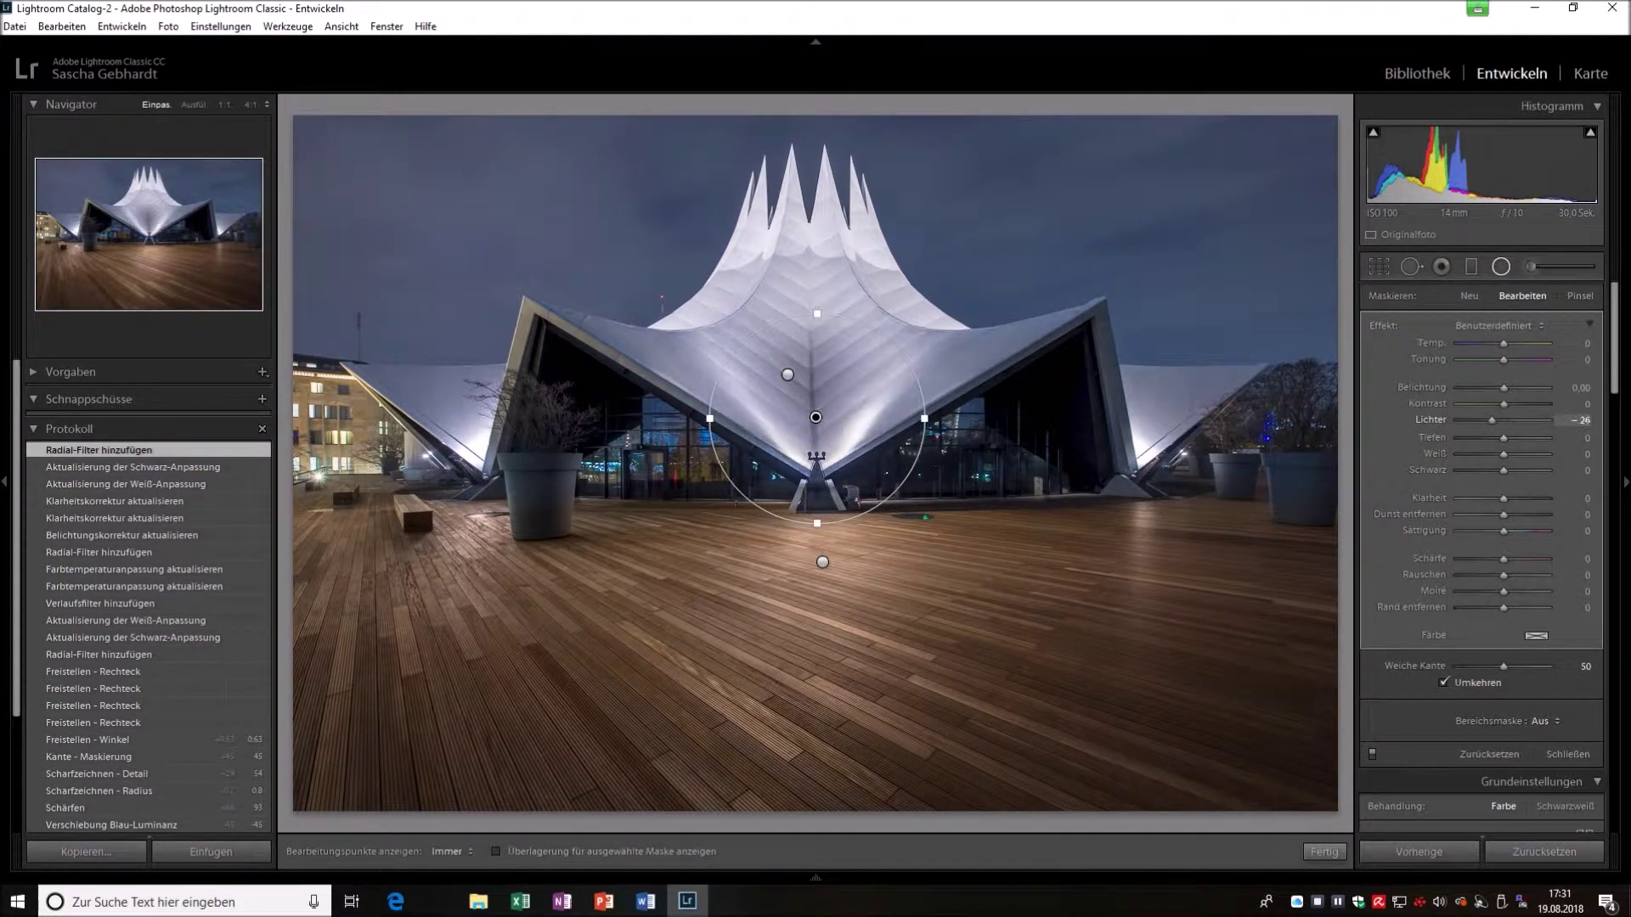
{"action": "key", "text": "shift+m"}
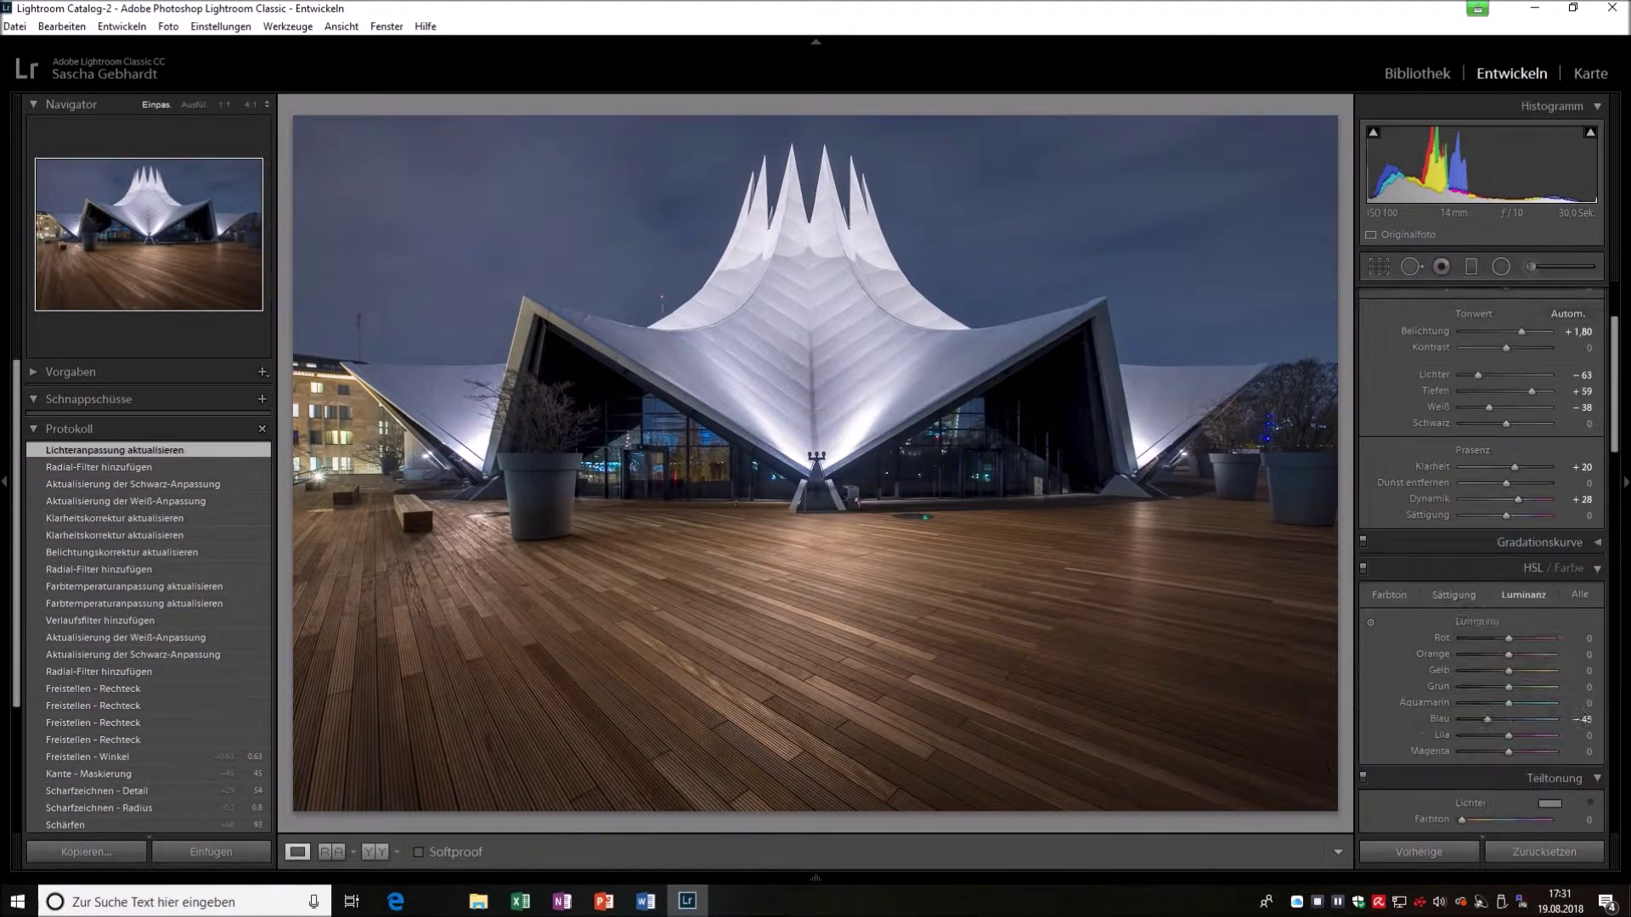
{"action": "left_click_drag", "start_coordinate": [1509, 719], "coordinate": [1522, 718]}
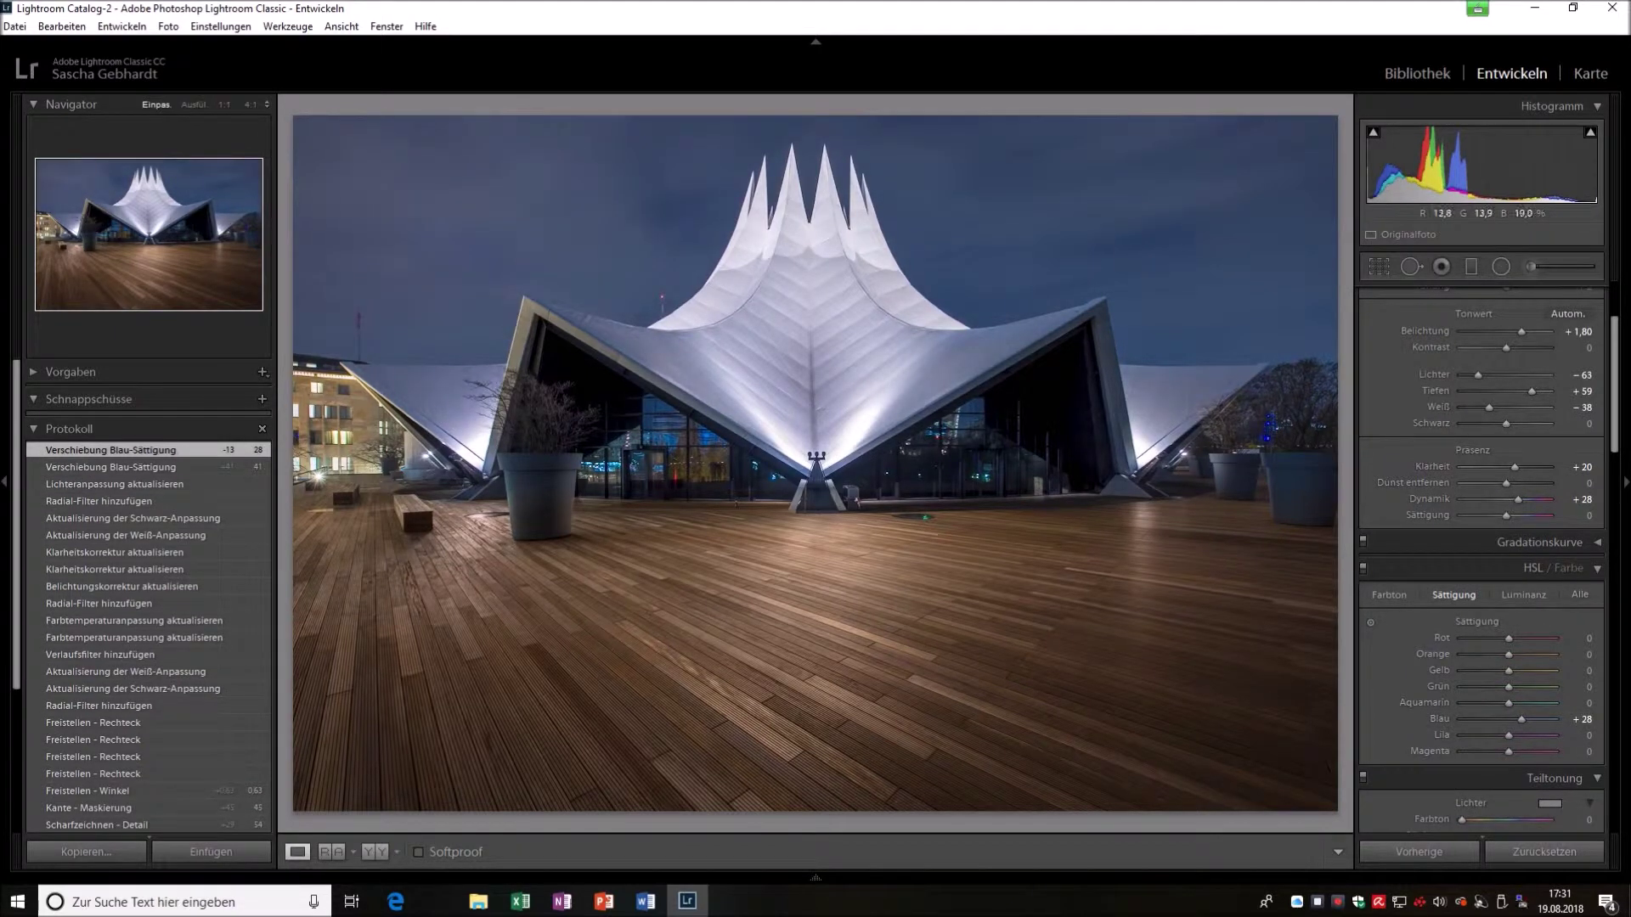
Brighten the right and left glass facades with rotated radial filters and enable chromatic aberration removal.
{"action": "key", "text": "shift+m"}
{"action": "left_click_drag", "start_coordinate": [957, 472], "coordinate": [1062, 536]}
{"action": "left_click_drag", "start_coordinate": [957, 472], "coordinate": [1115, 412]}
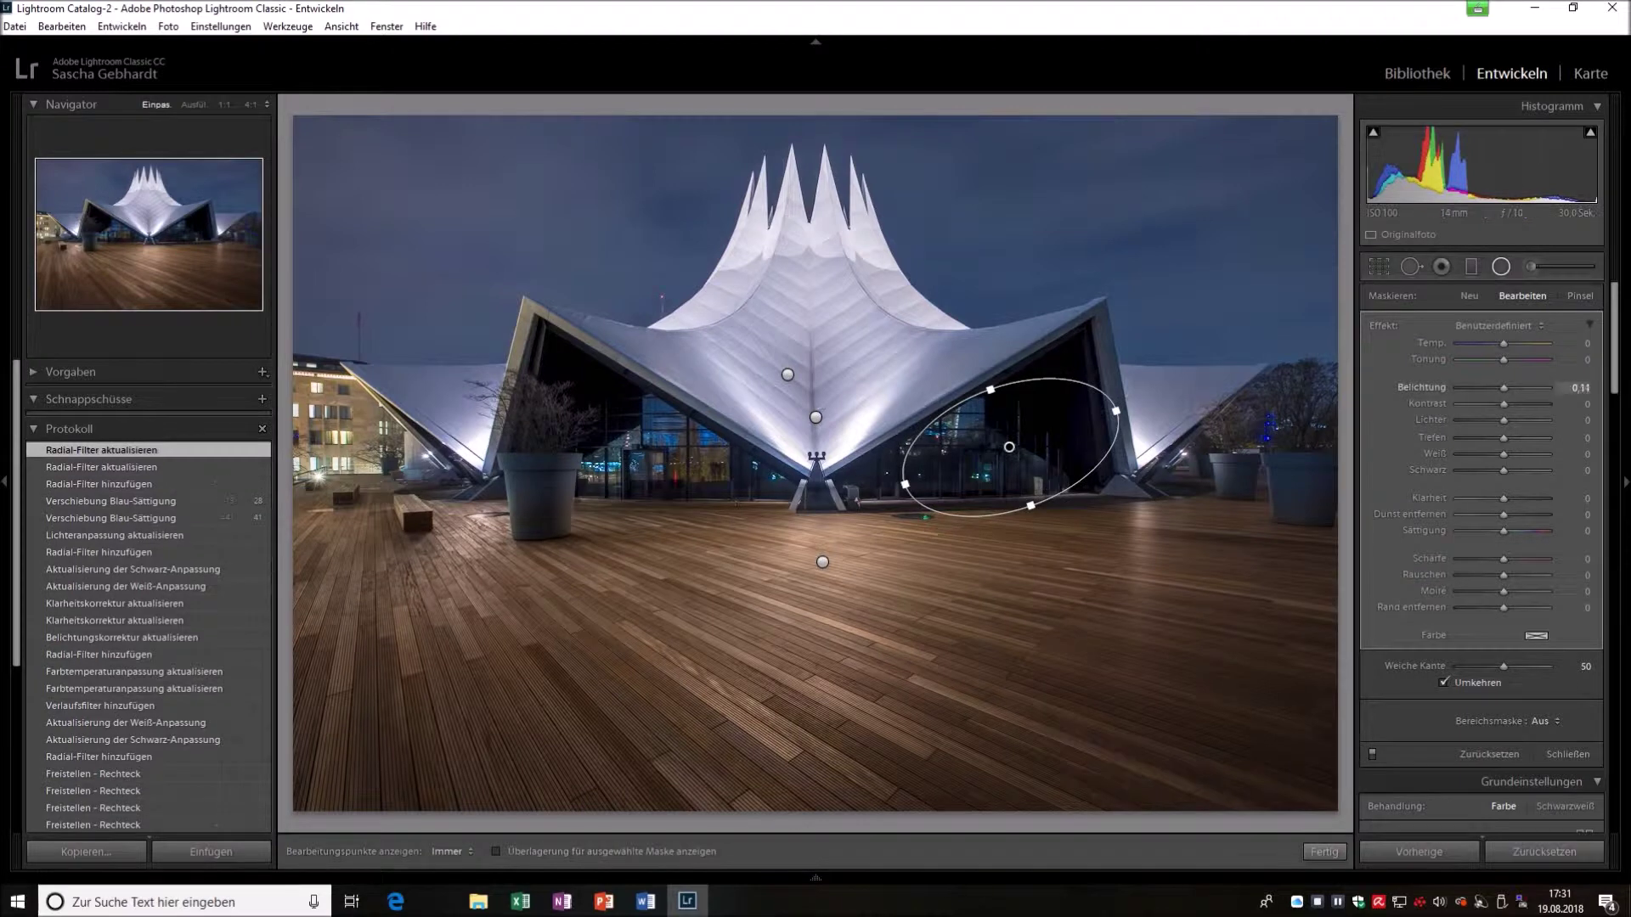
{"action": "left_click_drag", "start_coordinate": [1009, 447], "coordinate": [645, 450]}
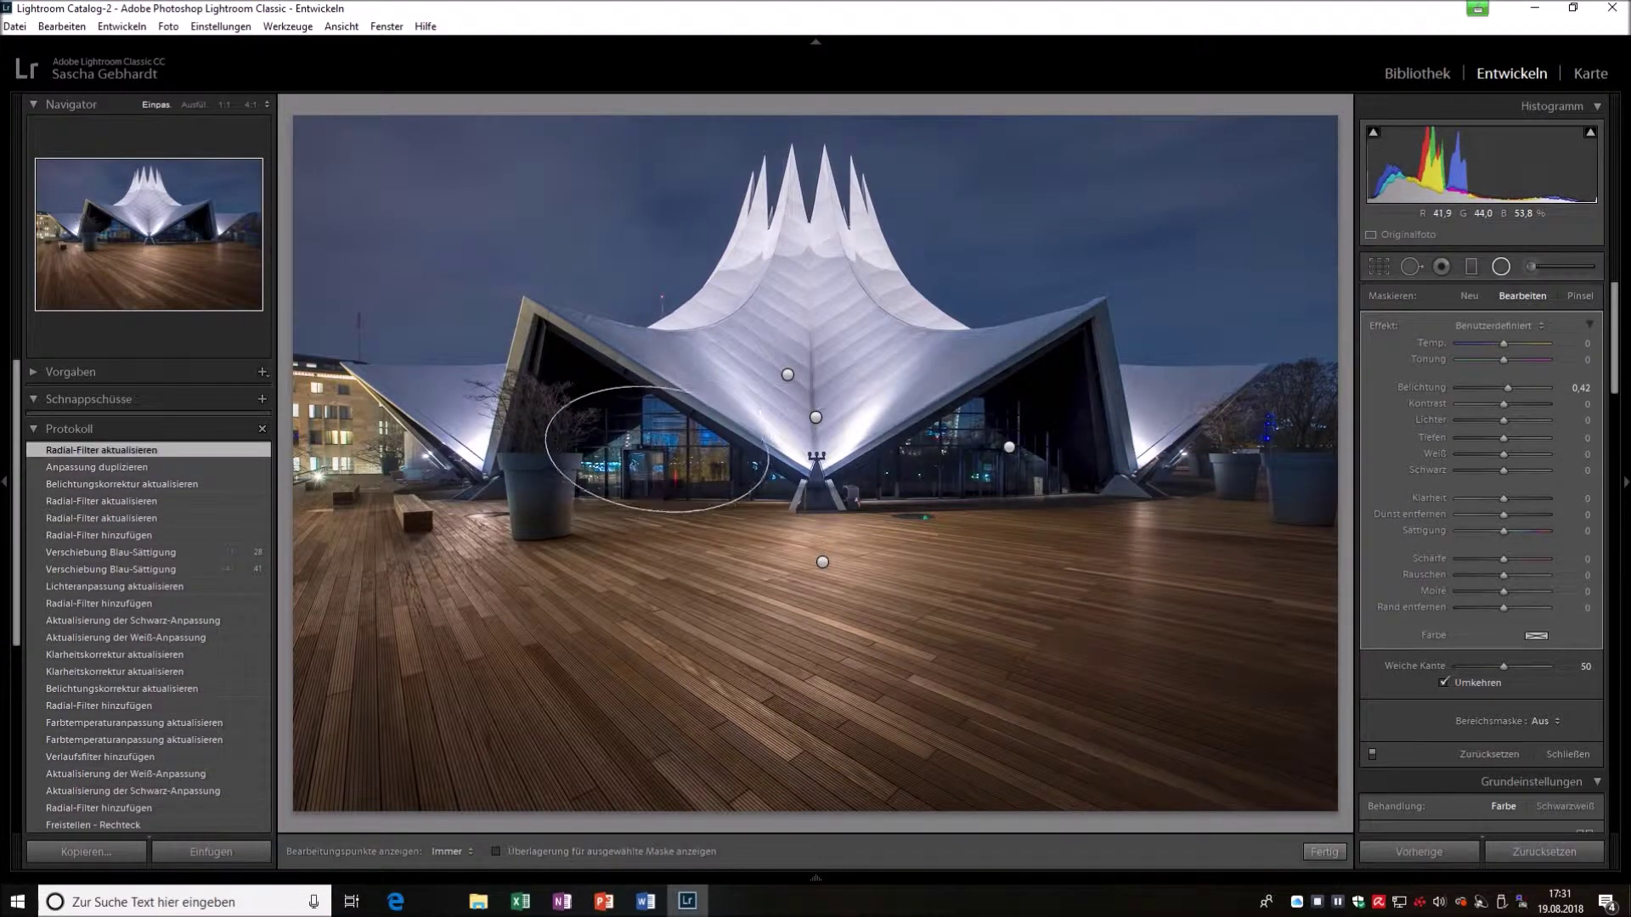
{"action": "left_click", "coordinate": [1324, 852]}
{"action": "left_click", "coordinate": [1371, 563]}
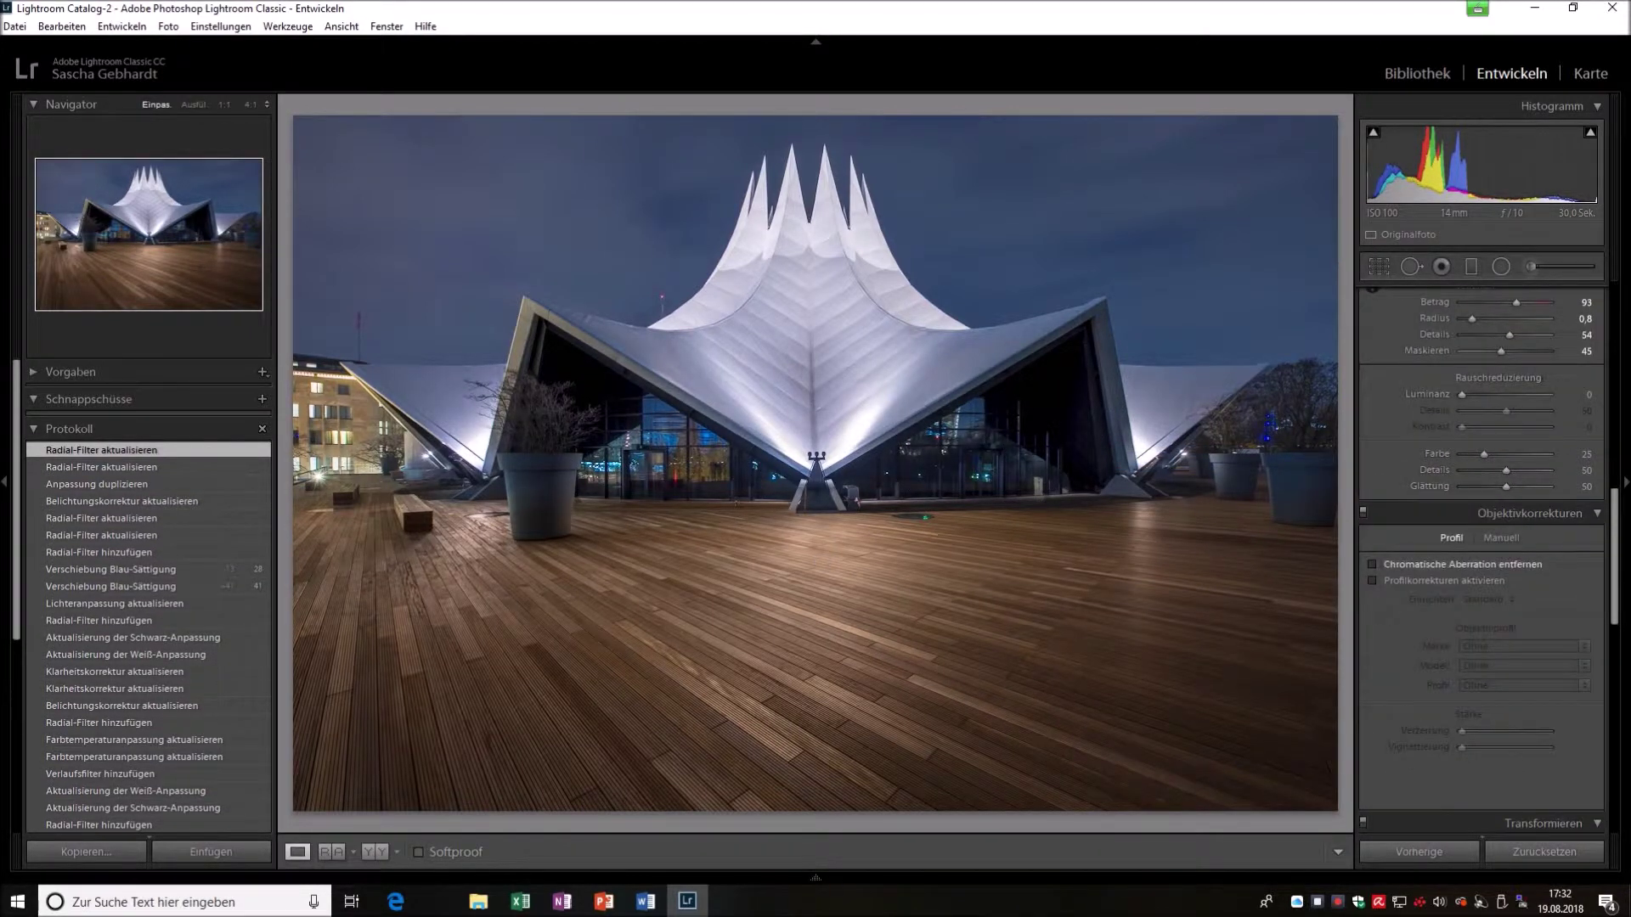
Add a sky graduated filter with tint 3 and reduced highlights.
{"action": "key", "text": "shift+m"}
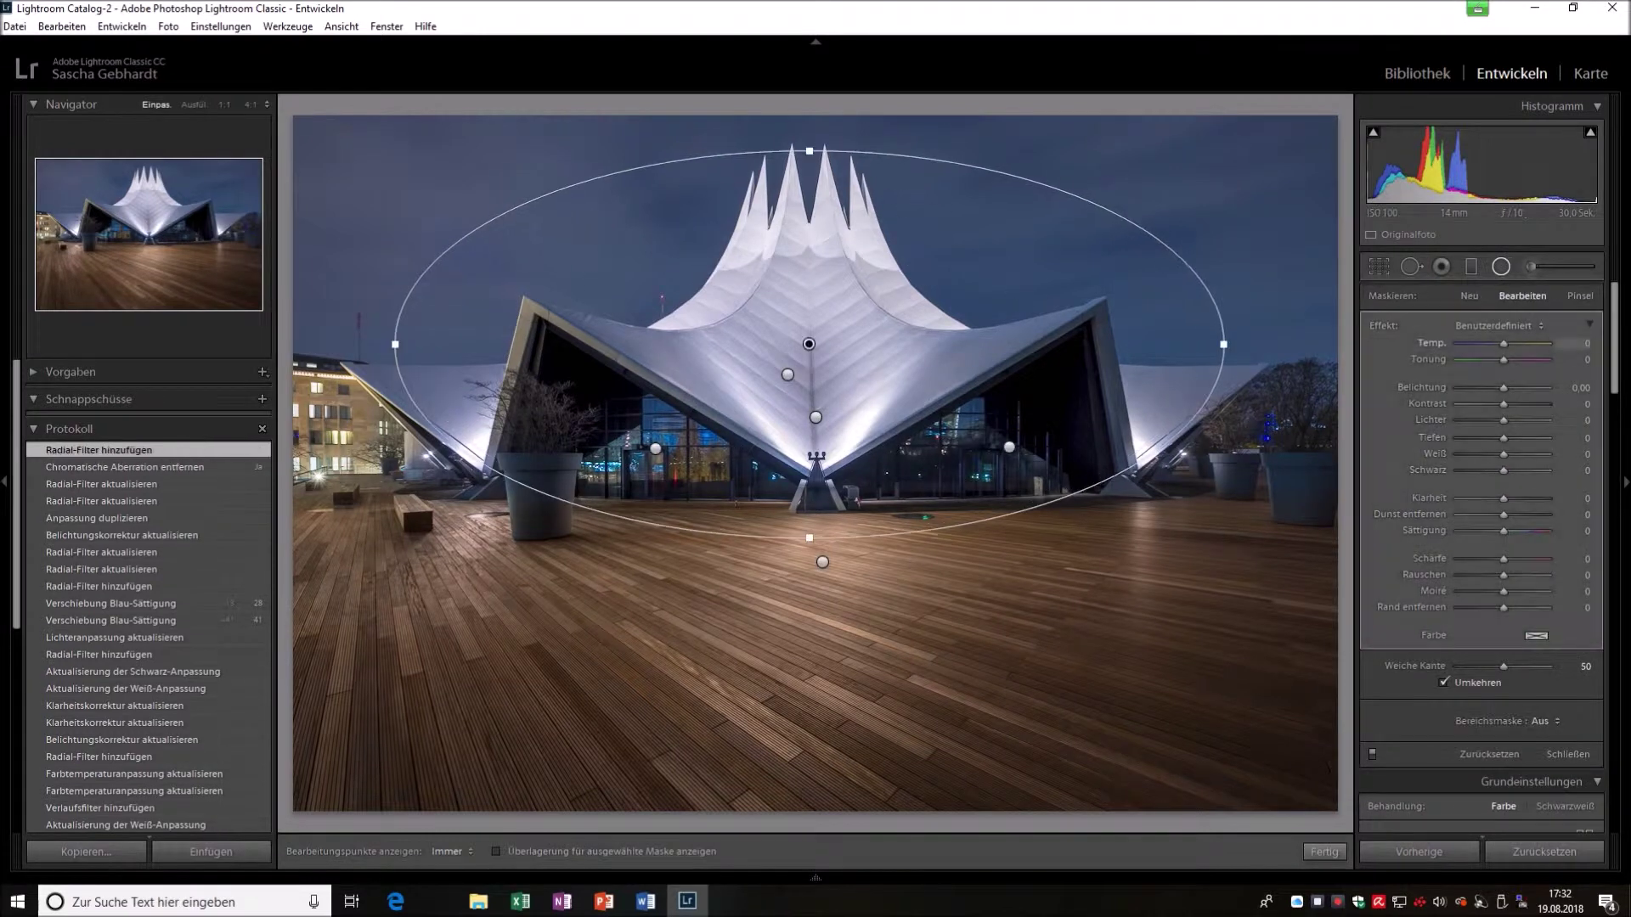
{"action": "key", "text": "m"}
{"action": "left_click_drag", "start_coordinate": [808, 264], "coordinate": [808, 423]}
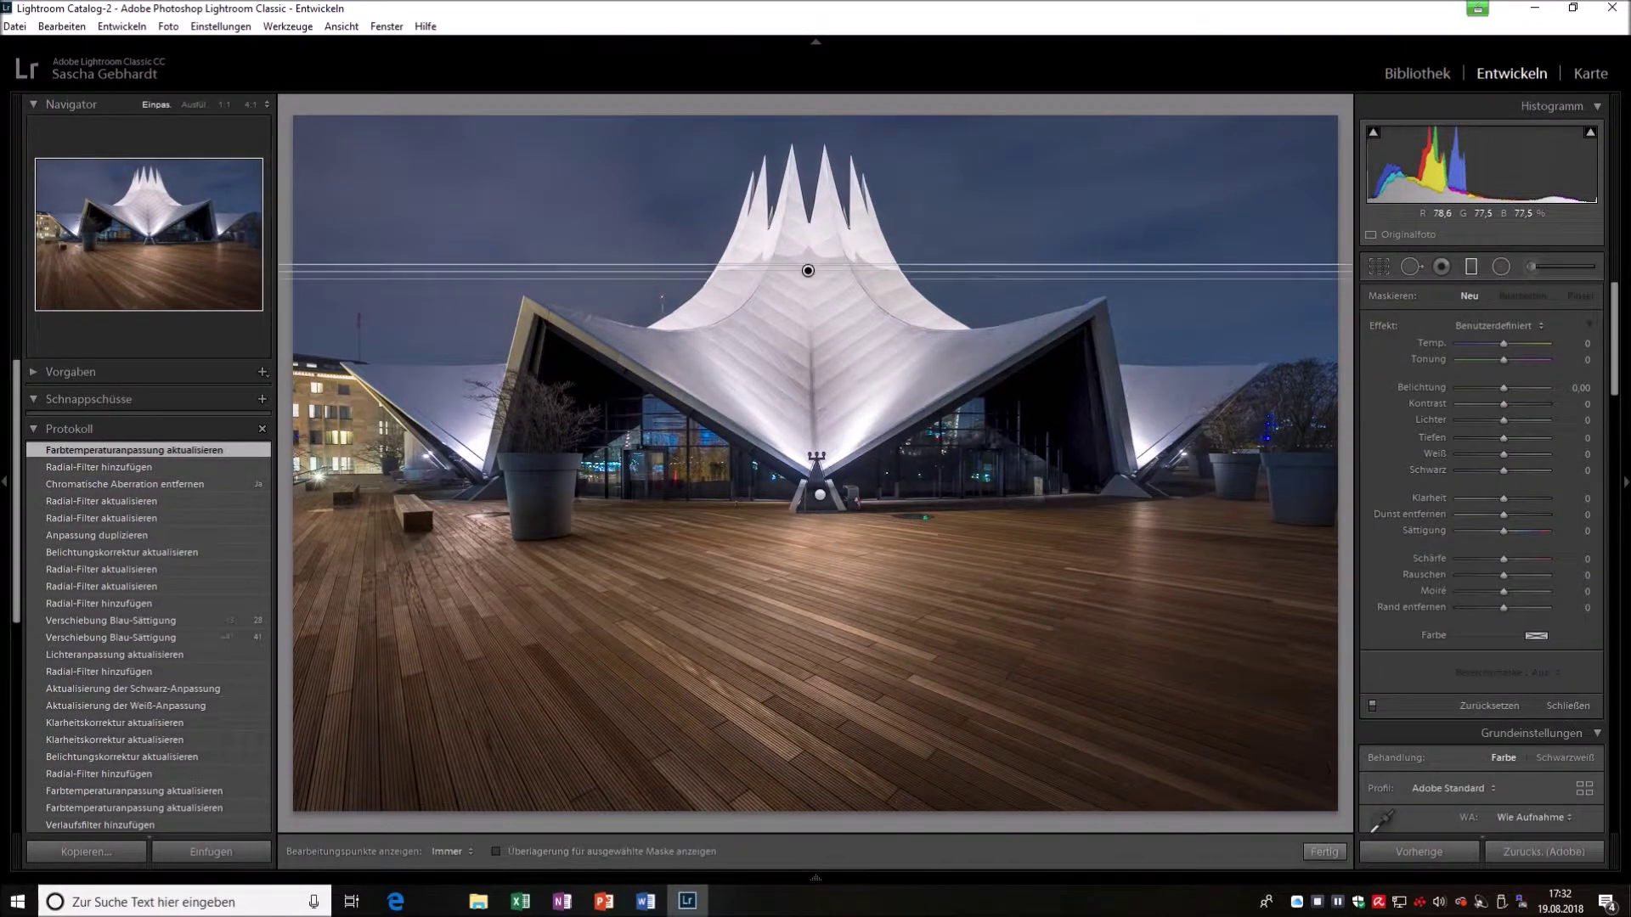
{"action": "left_click", "coordinate": [1580, 359]}
{"action": "type", "text": "53"}
{"action": "key", "text": "Return"}
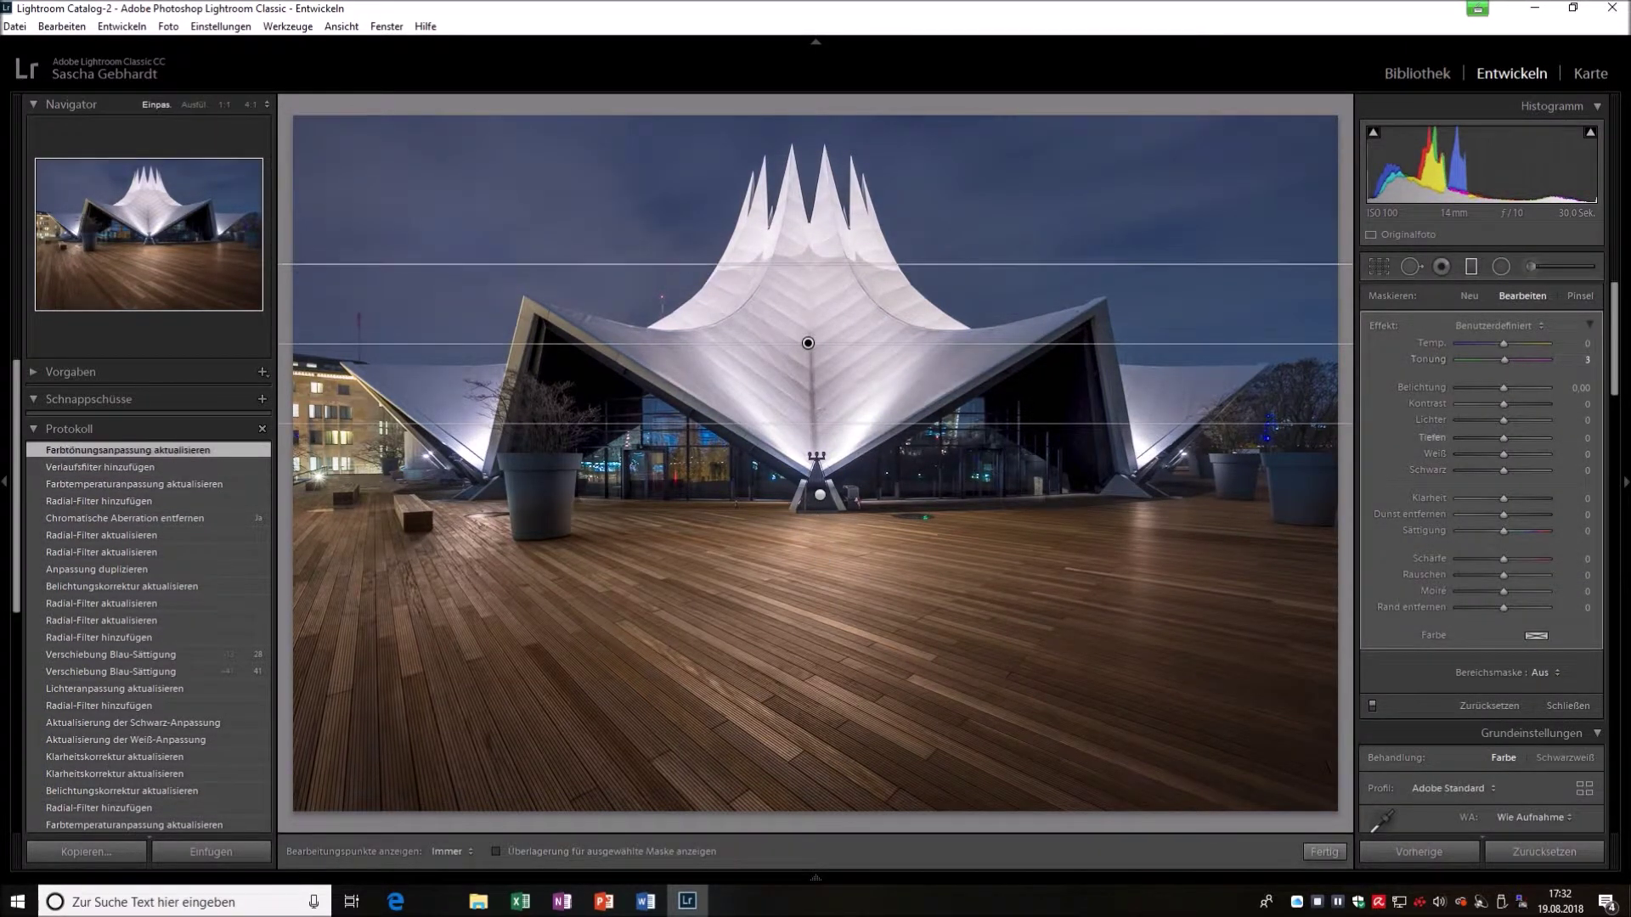
{"action": "key", "text": "Return"}
{"action": "key", "text": "m"}
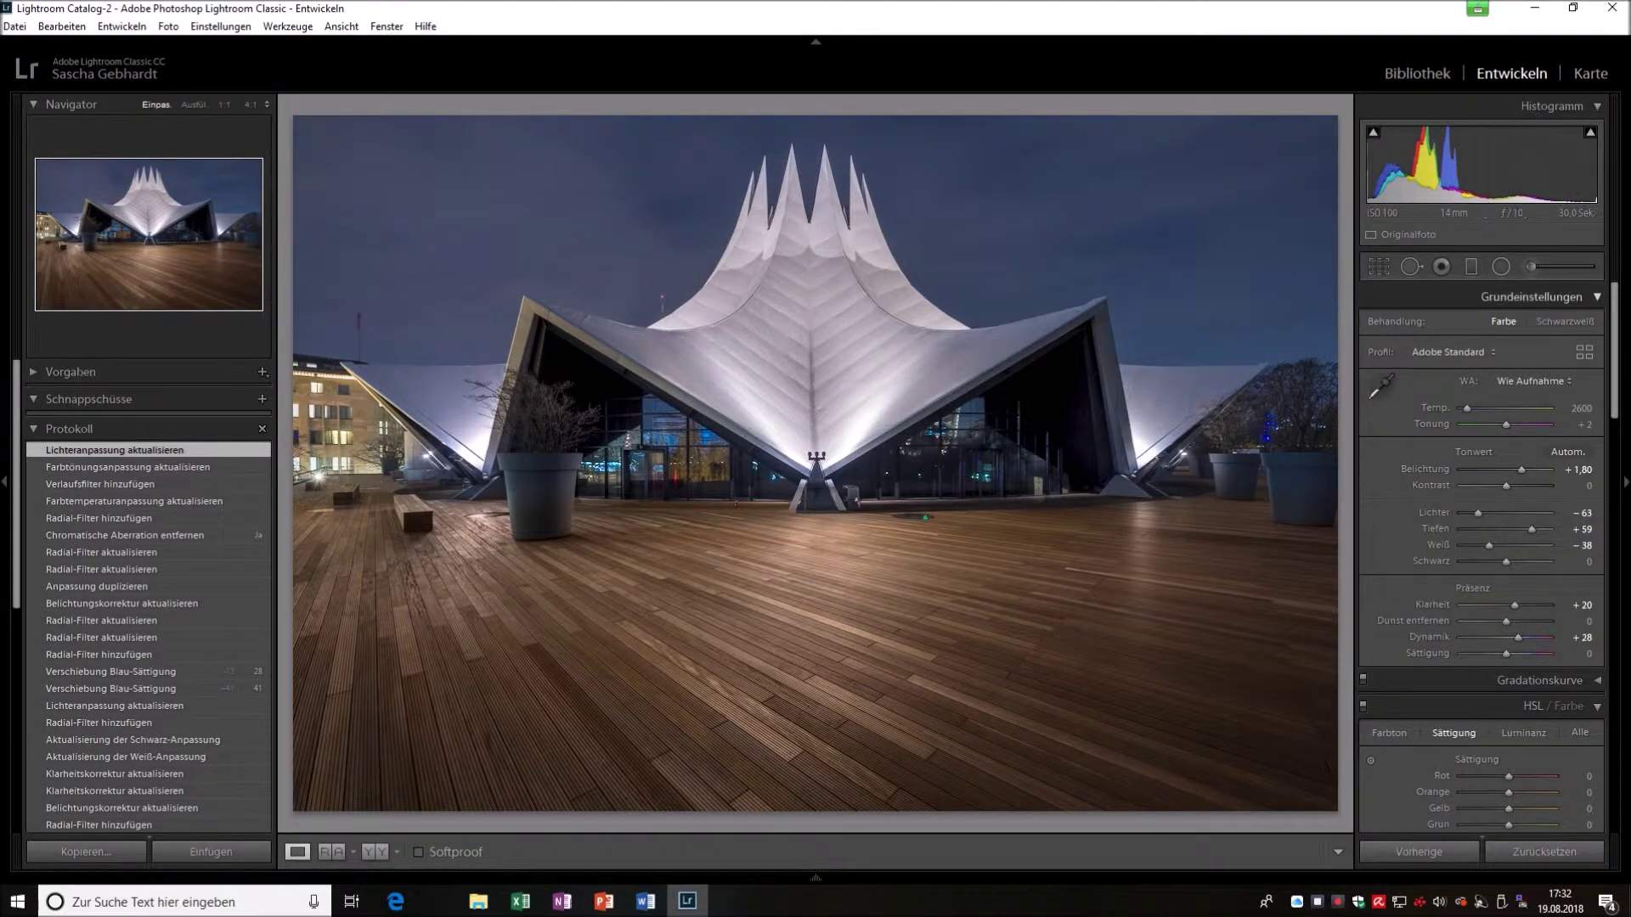
Add radial filters brightening the lower-left floor and sharpening the left buildings.
{"action": "key", "text": "shift+m"}
{"action": "left_click_drag", "start_coordinate": [611, 620], "coordinate": [1156, 376]}
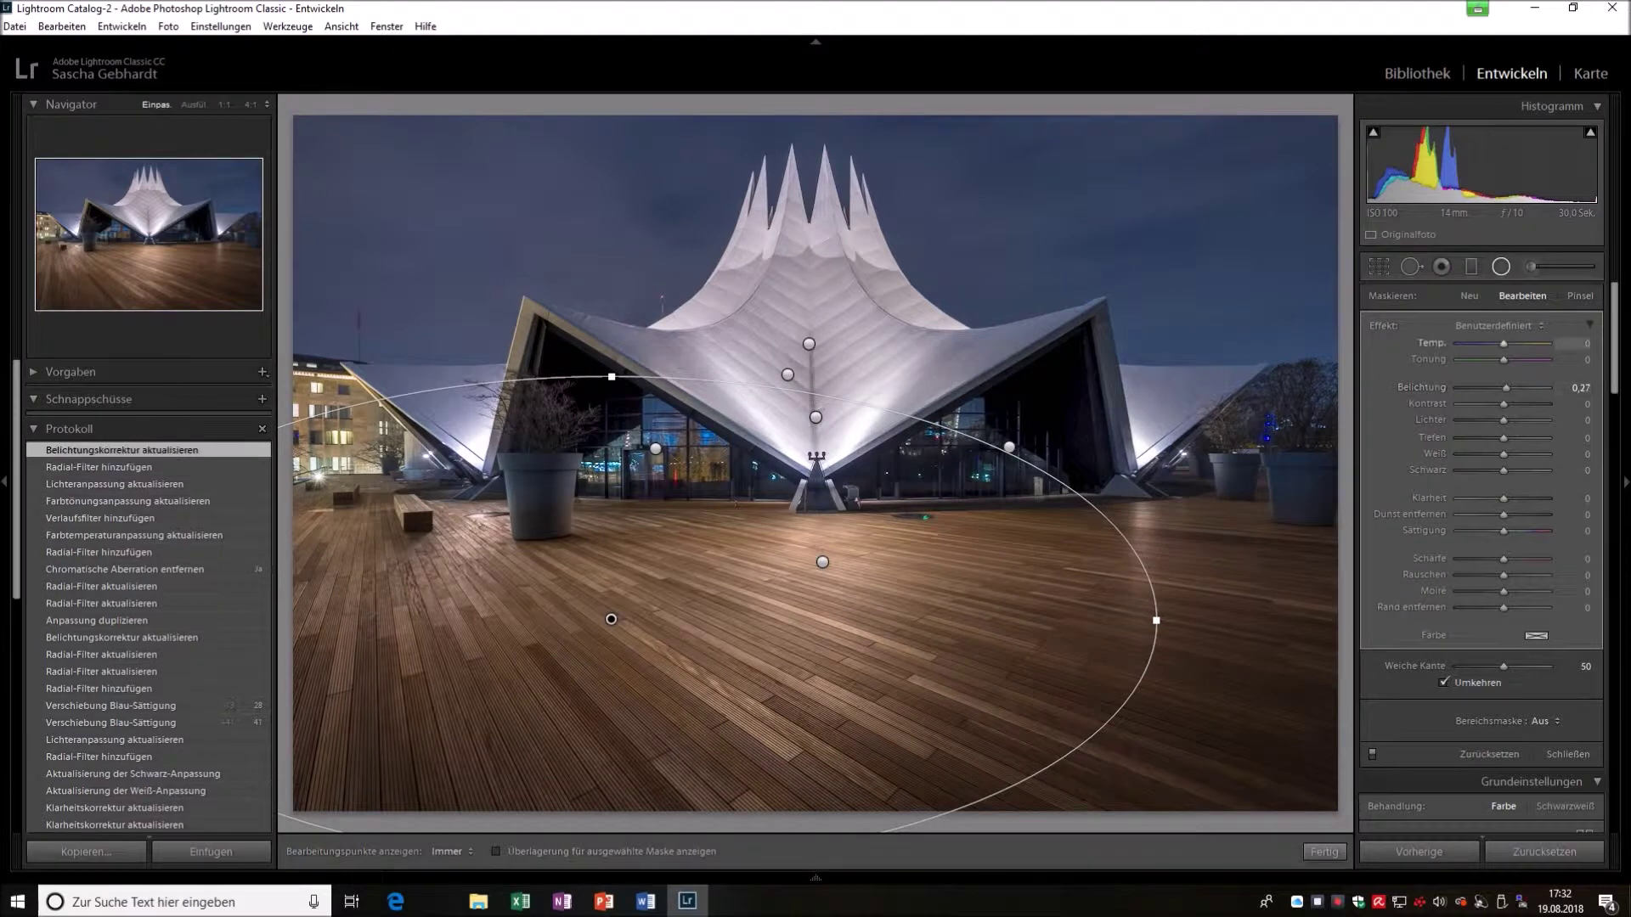
{"action": "key", "text": "shift+m"}
{"action": "key", "text": "shift+m"}
{"action": "left_click_drag", "start_coordinate": [295, 426], "coordinate": [408, 489]}
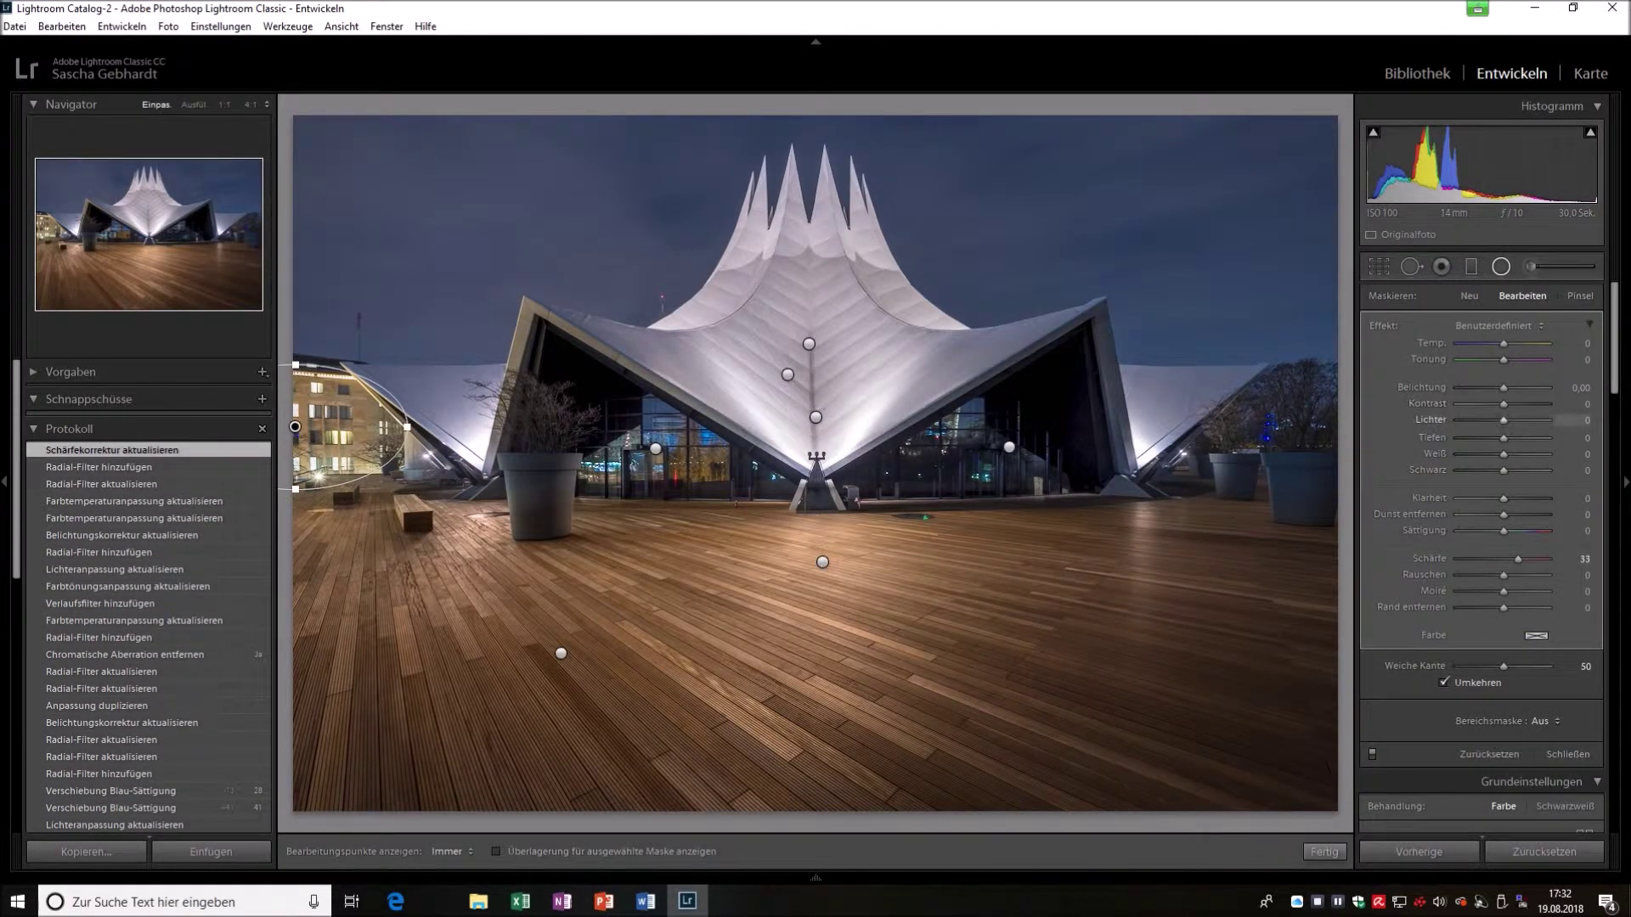
{"action": "key", "text": "shift+m"}
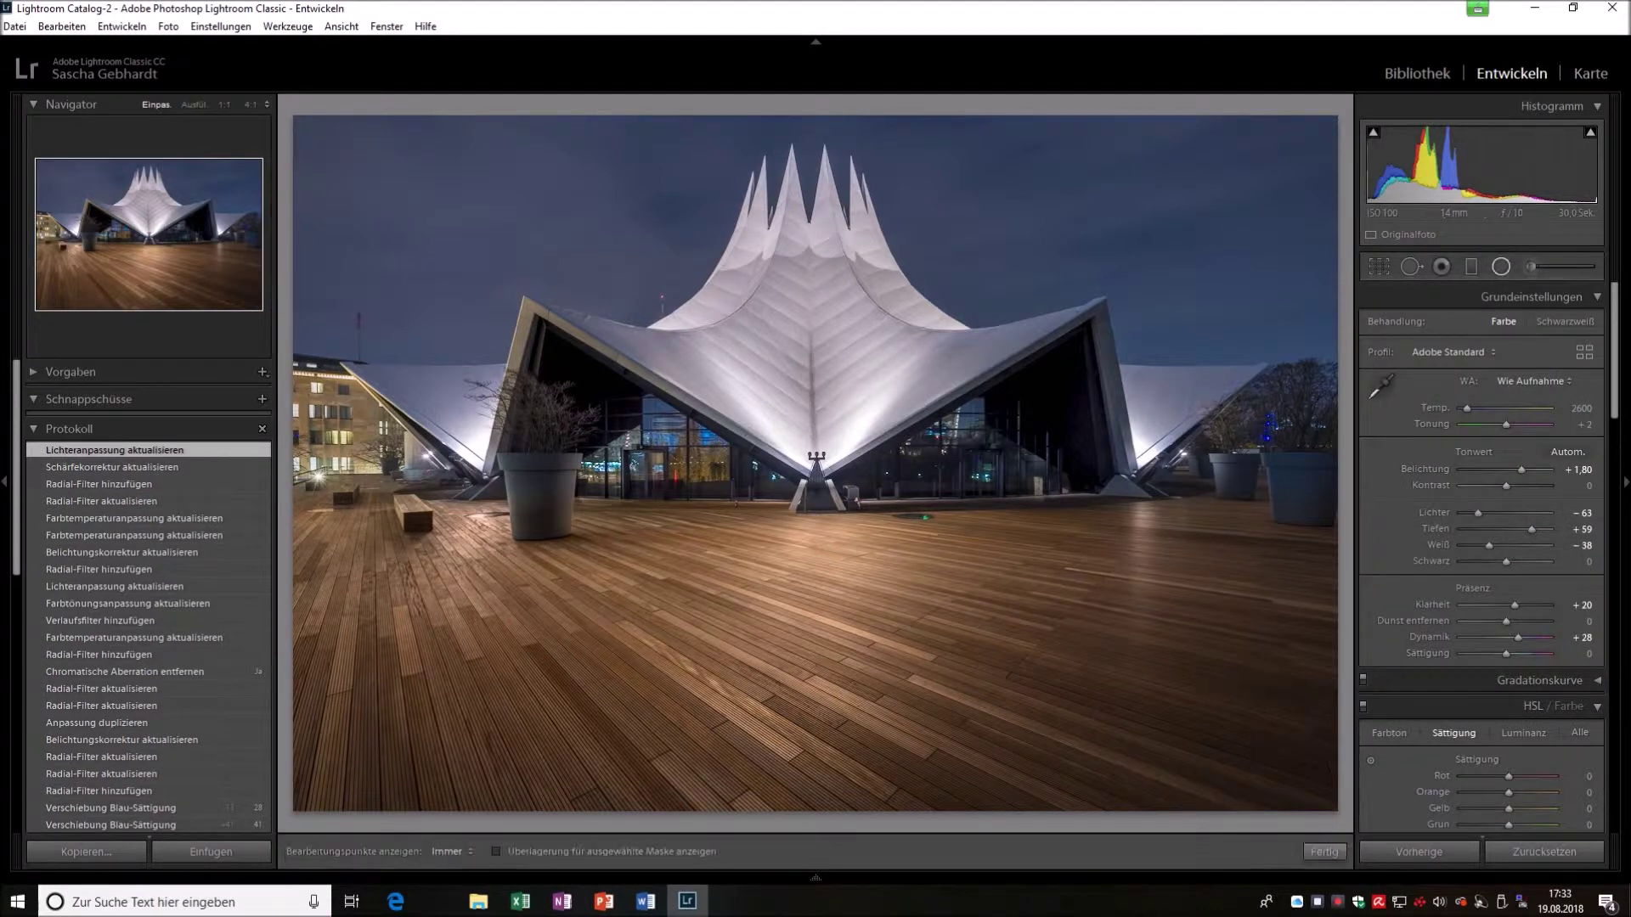
Draw a large radial filter around the whole scene affecting the outside area.
{"action": "key", "text": "shift+m"}
{"action": "left_click_drag", "start_coordinate": [818, 440], "coordinate": [1330, 718]}
{"action": "key", "text": "apostrophe"}
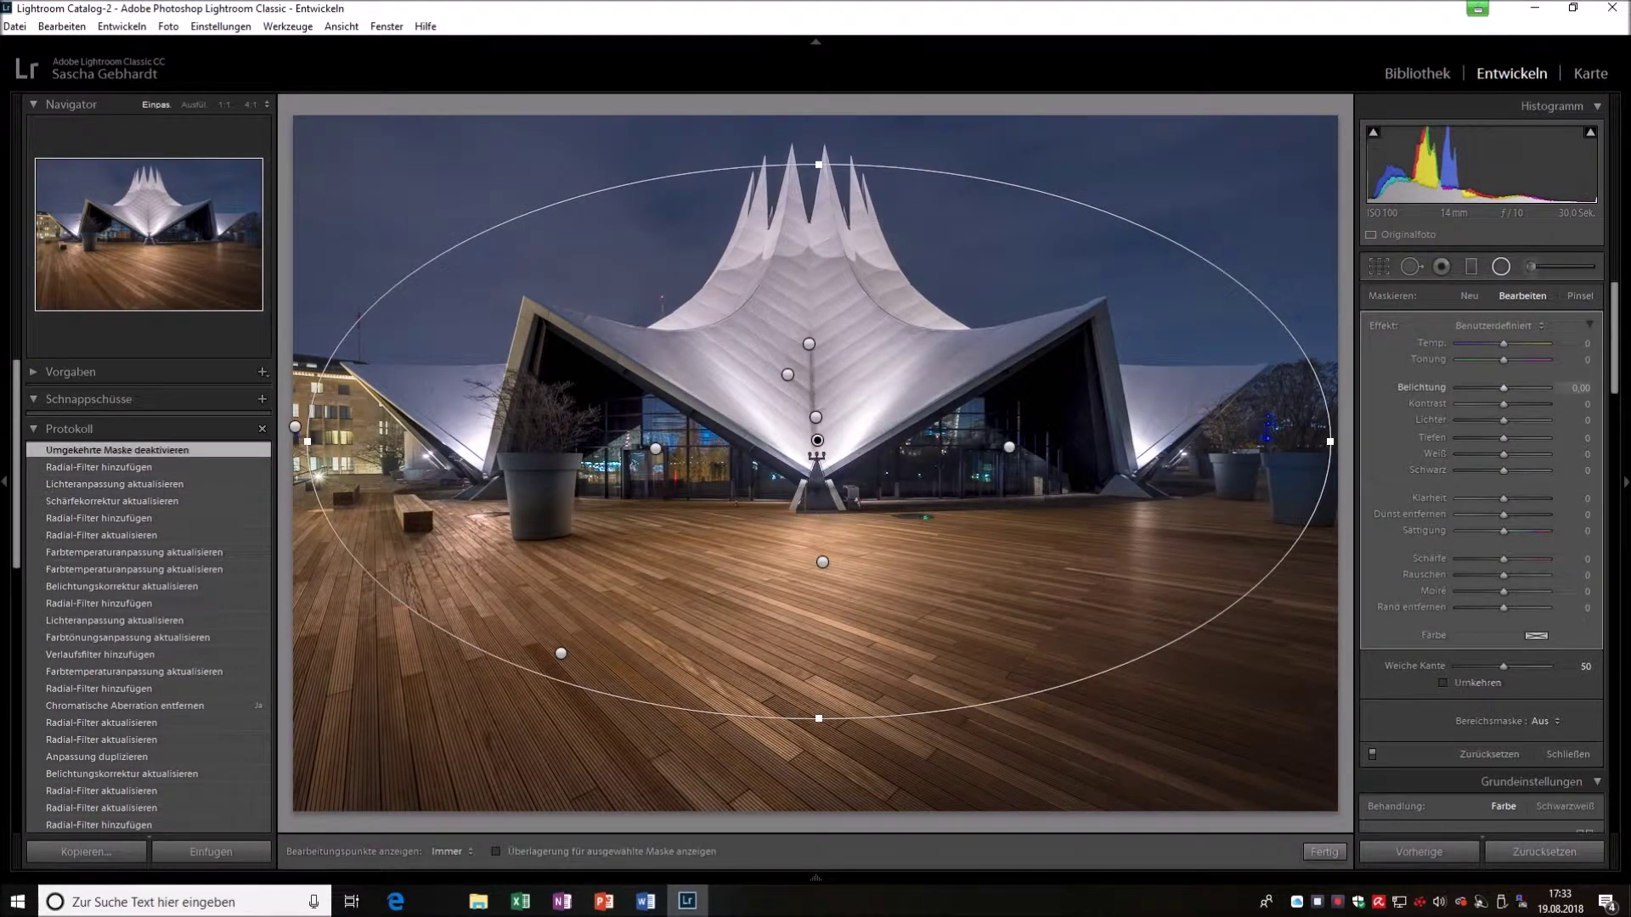
Darken the edges outside the large ellipse and set luminance noise reduction to 14.
{"action": "left_click_drag", "start_coordinate": [1503, 387], "coordinate": [1498, 388]}
{"action": "left_click", "coordinate": [1324, 851]}
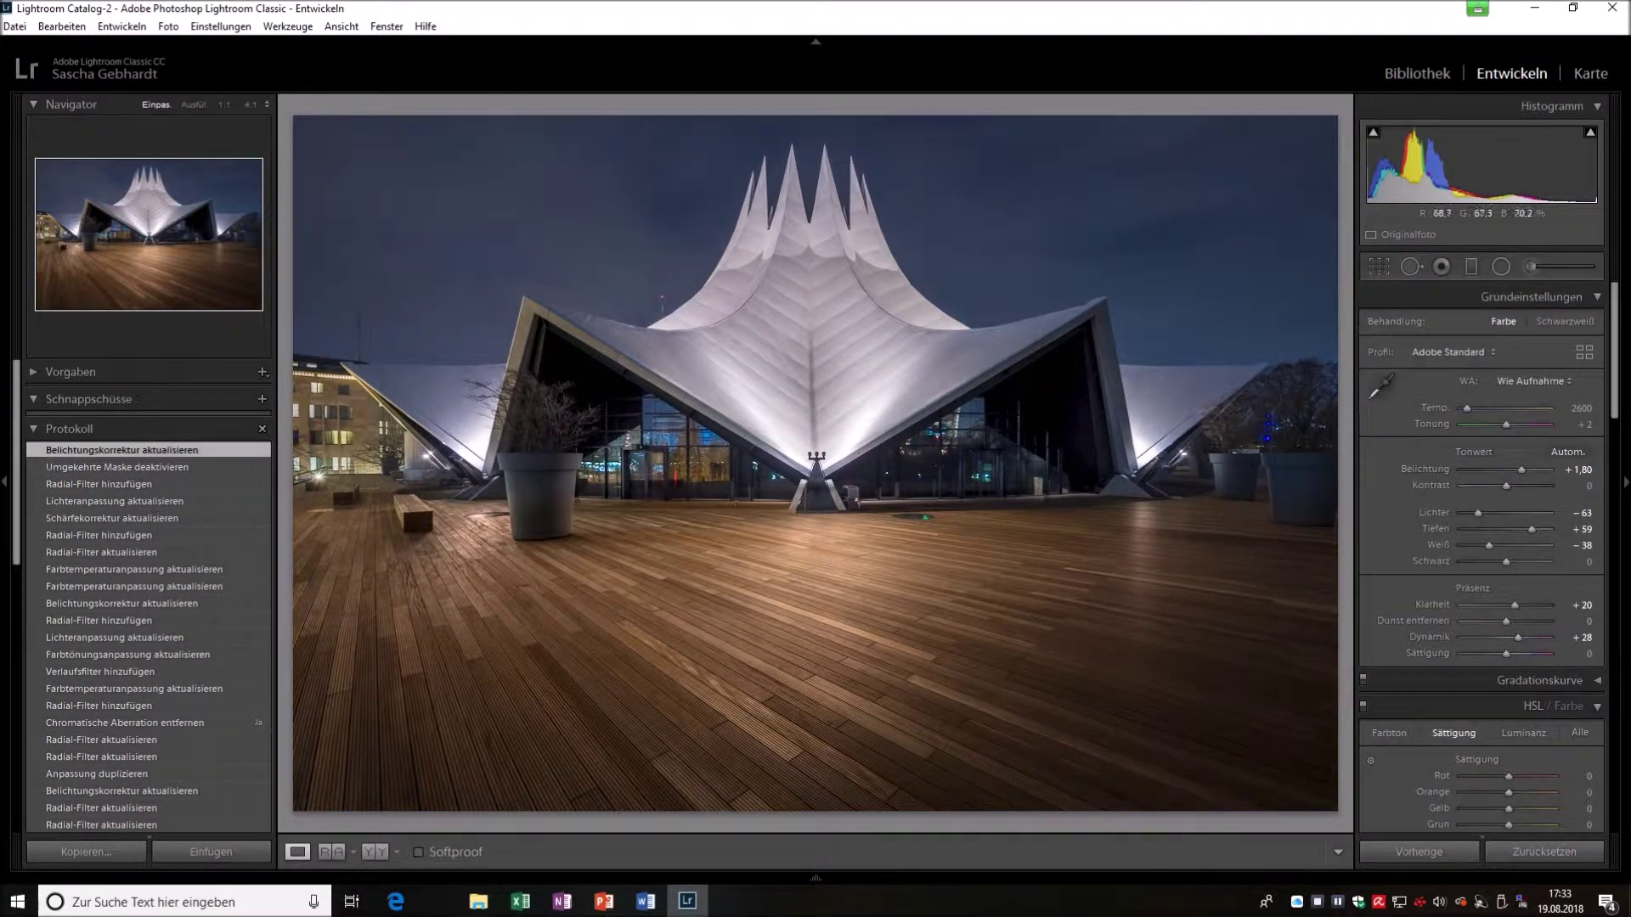
{"action": "left_click", "coordinate": [859, 526]}
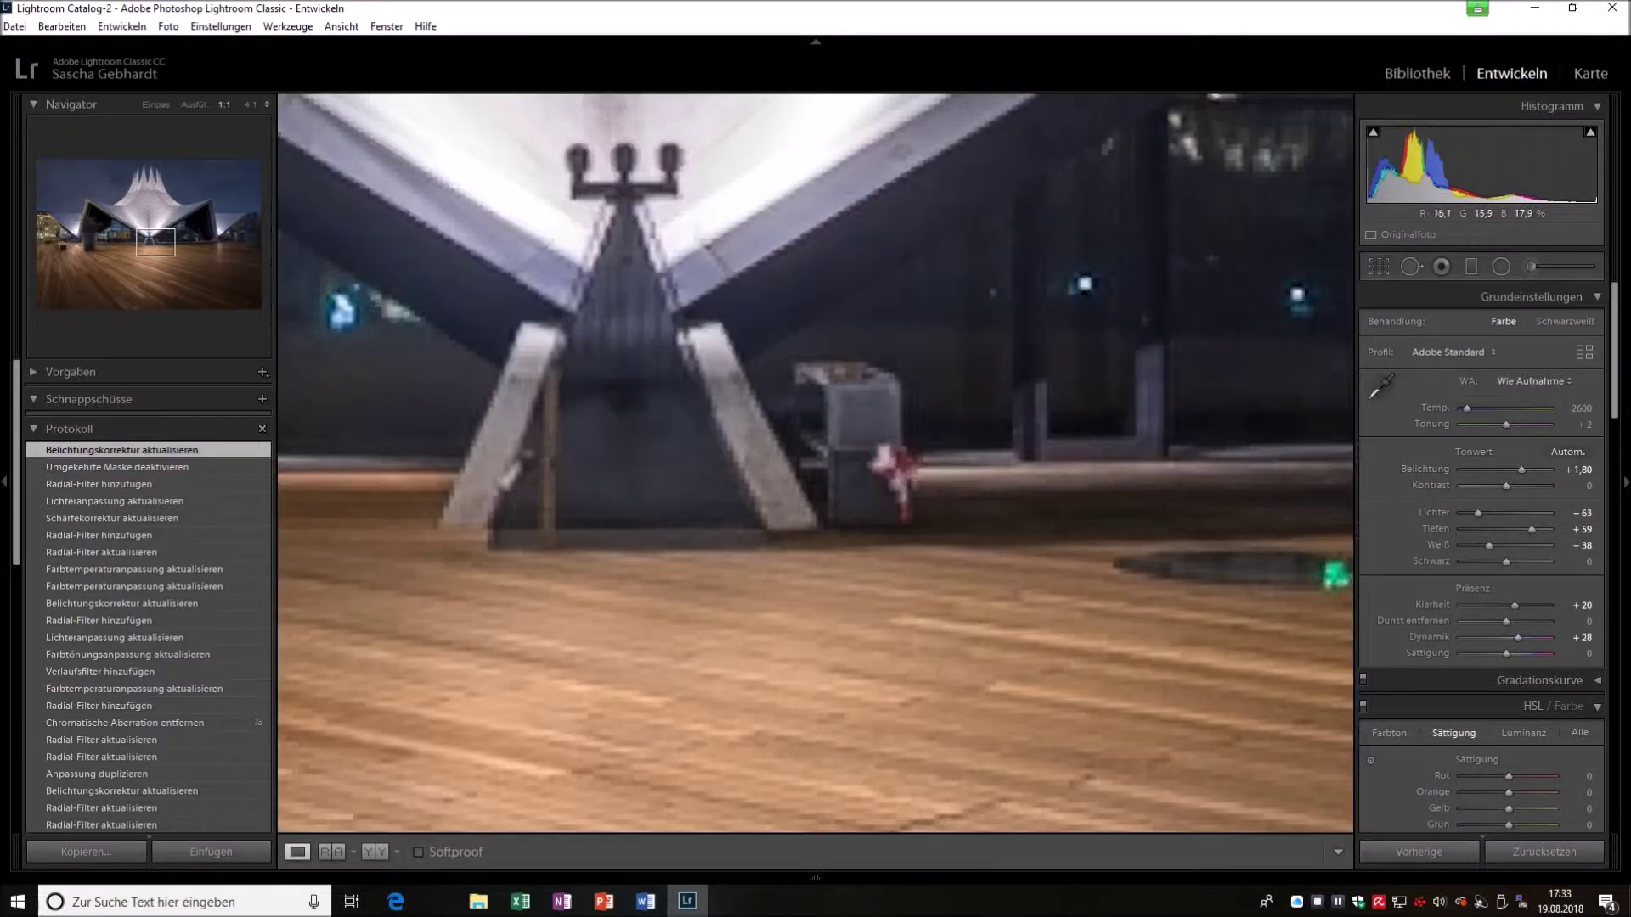
{"action": "left_click", "coordinate": [860, 527]}
{"action": "scroll", "coordinate": [1482, 552], "scroll_direction": "down", "scroll_amount": 10}
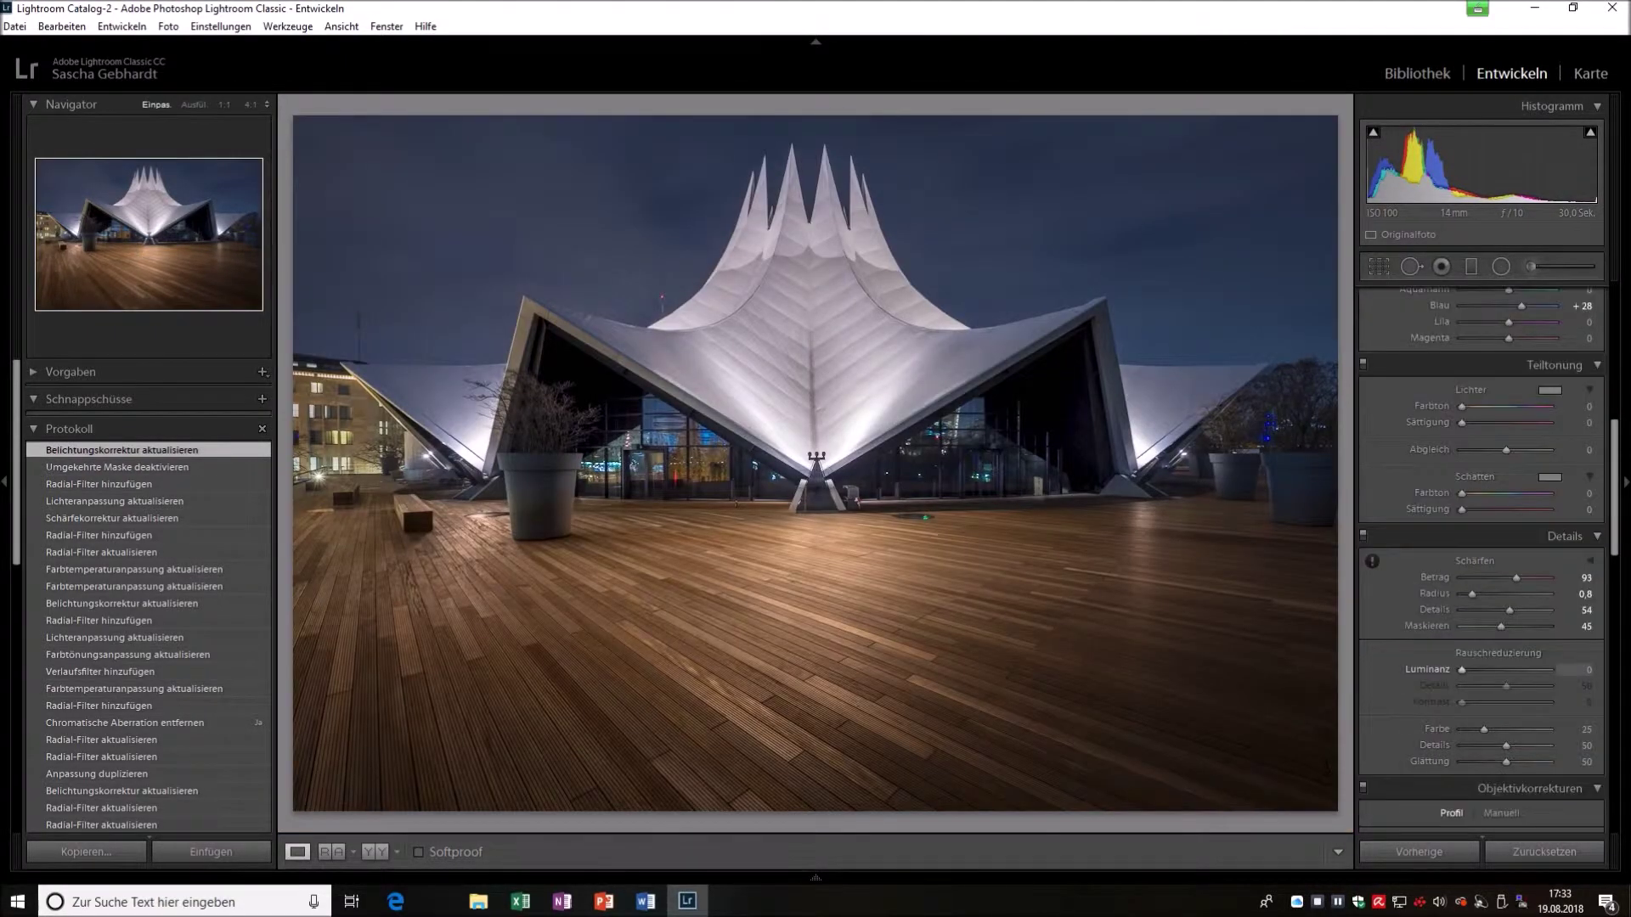
{"action": "key", "text": "z"}
{"action": "left_click_drag", "start_coordinate": [1462, 669], "coordinate": [1465, 670]}
{"action": "key", "text": "z"}
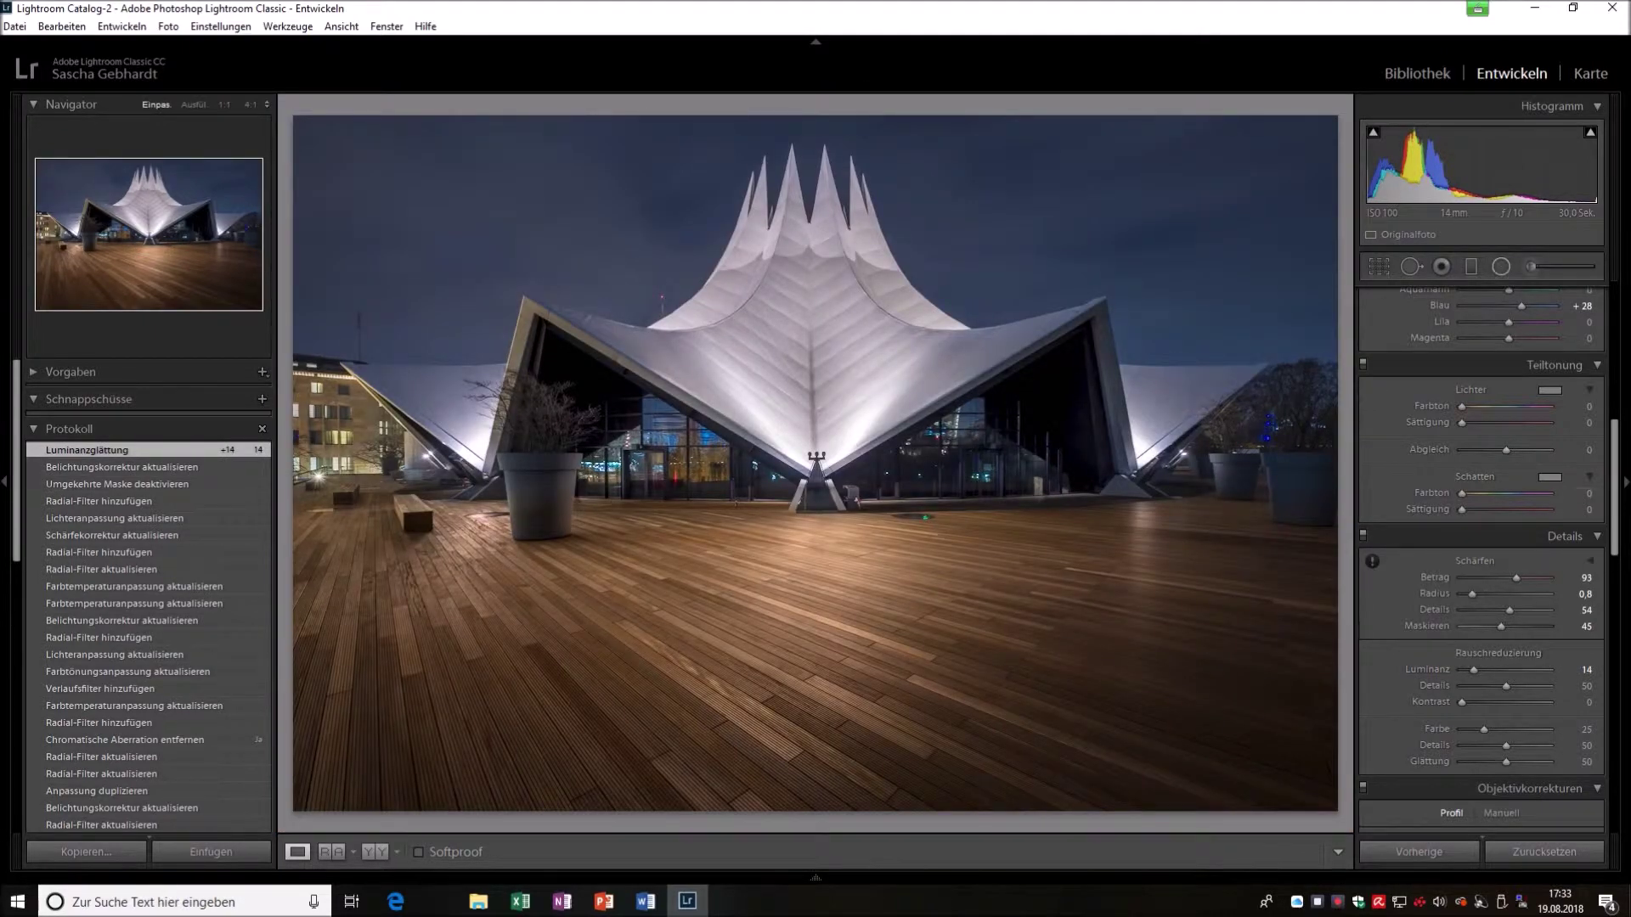
Duplicate a radial filter onto the left plant pot with Temp 22, then show the filmstrip.
{"action": "key", "text": "shift+m"}
{"action": "left_click_drag", "start_coordinate": [1585, 437], "coordinate": [1580, 437]}
{"action": "left_click_drag", "start_coordinate": [1292, 461], "coordinate": [551, 463]}
{"action": "type", "text": "22"}
{"action": "key", "text": "Return"}
{"action": "key", "text": "Return"}
{"action": "key", "text": "shift+m"}
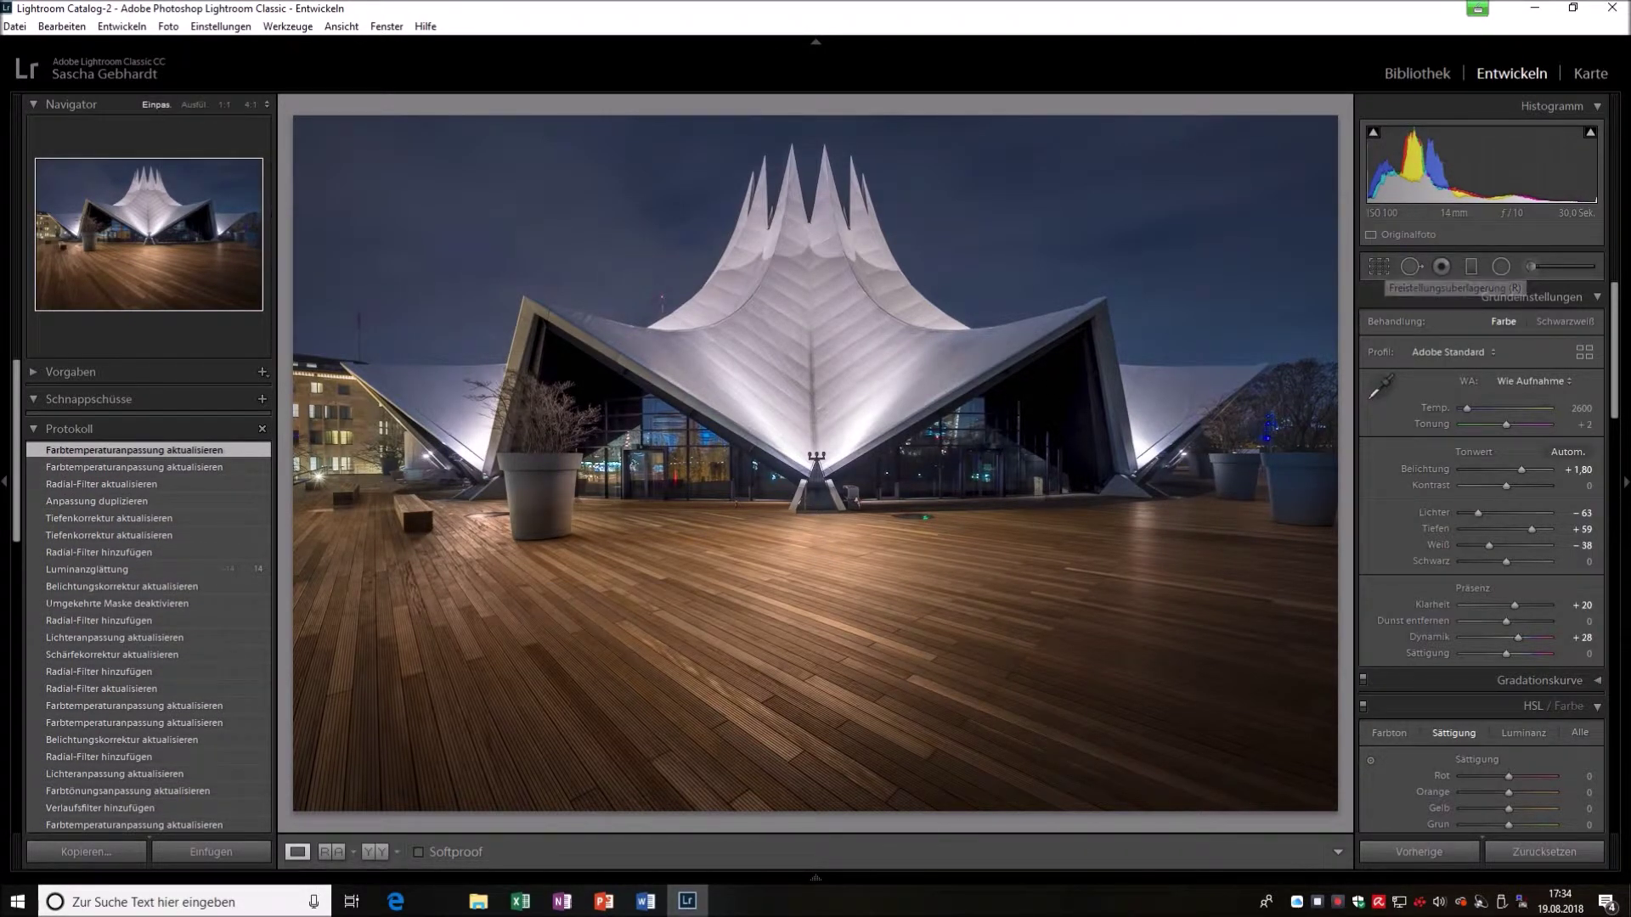
{"action": "key", "text": "F6"}
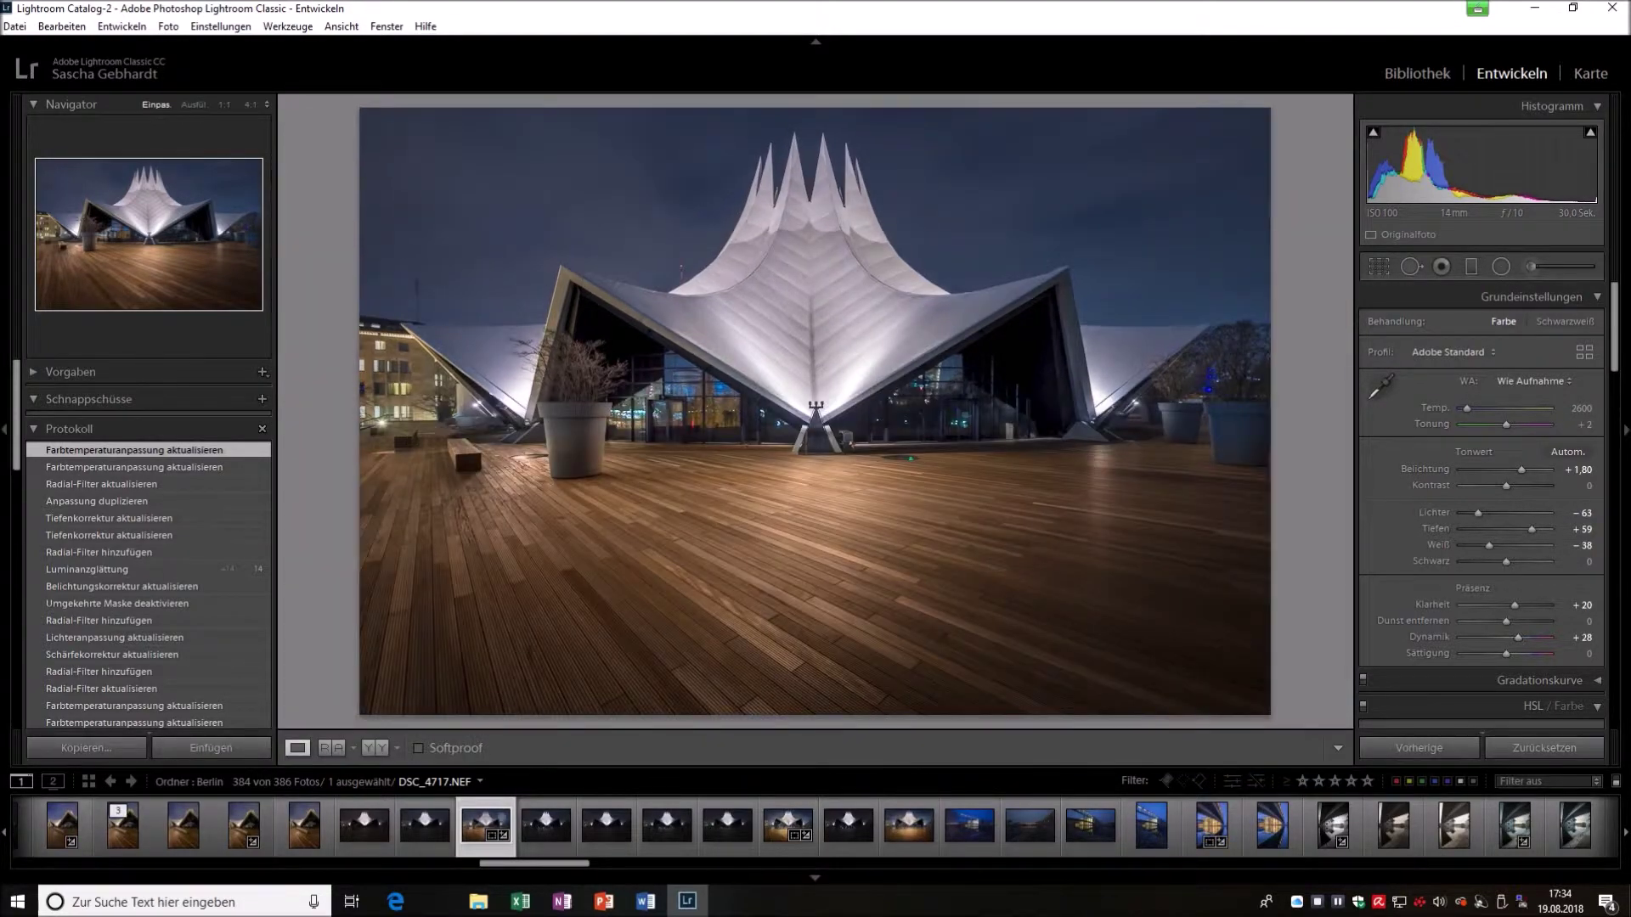
Open the photo in Photoshop with profile conversion and duplicate the Hintergrund layer.
{"action": "right_click", "coordinate": [478, 316]}
{"action": "left_click", "coordinate": [850, 354]}
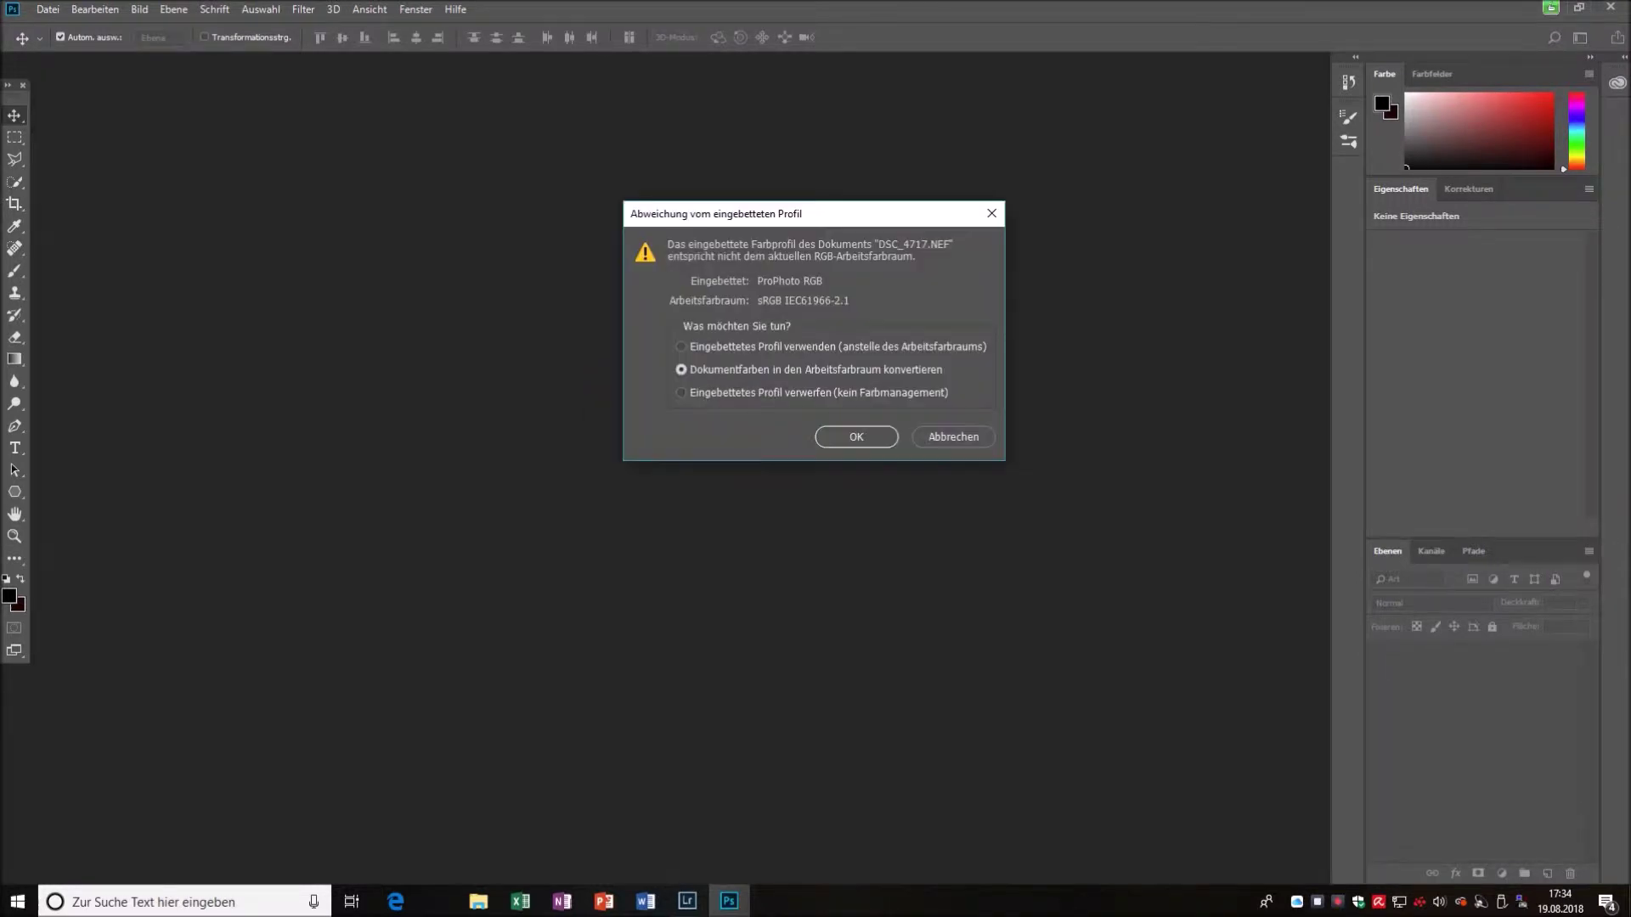
{"action": "key", "text": "Return"}
{"action": "right_click", "coordinate": [1529, 654]}
{"action": "left_click", "coordinate": [1444, 667]}
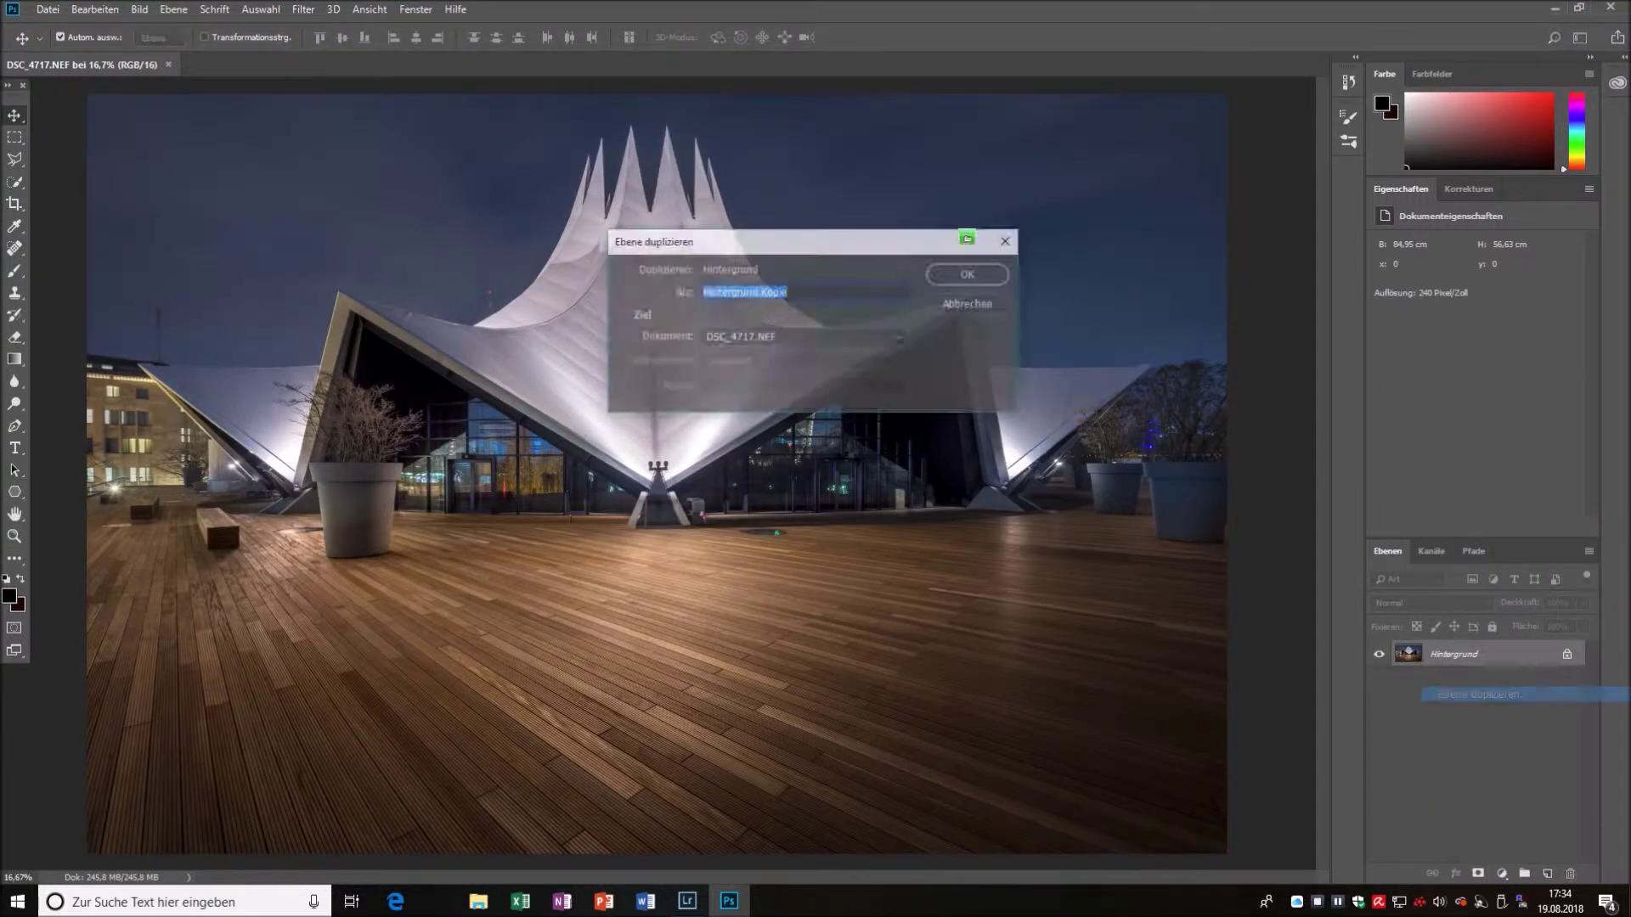
{"action": "key", "text": "Return"}
Zoom in and spot-heal the antenna out of the sky.
{"action": "key", "text": "z"}
{"action": "left_click", "coordinate": [485, 289]}
{"action": "key", "text": "j"}
{"action": "mouse_move", "coordinate": [499, 263]}
{"action": "left_mouse_down"}
{"action": "mouse_move", "coordinate": [497, 399]}
{"action": "mouse_move", "coordinate": [548, 730]}
{"action": "left_mouse_up"}
Pan across the sky at 100%, heal a remaining speck, then fit the whole image in view.
{"action": "scroll", "coordinate": [672, 476], "scroll_direction": "right", "scroll_amount": 10}
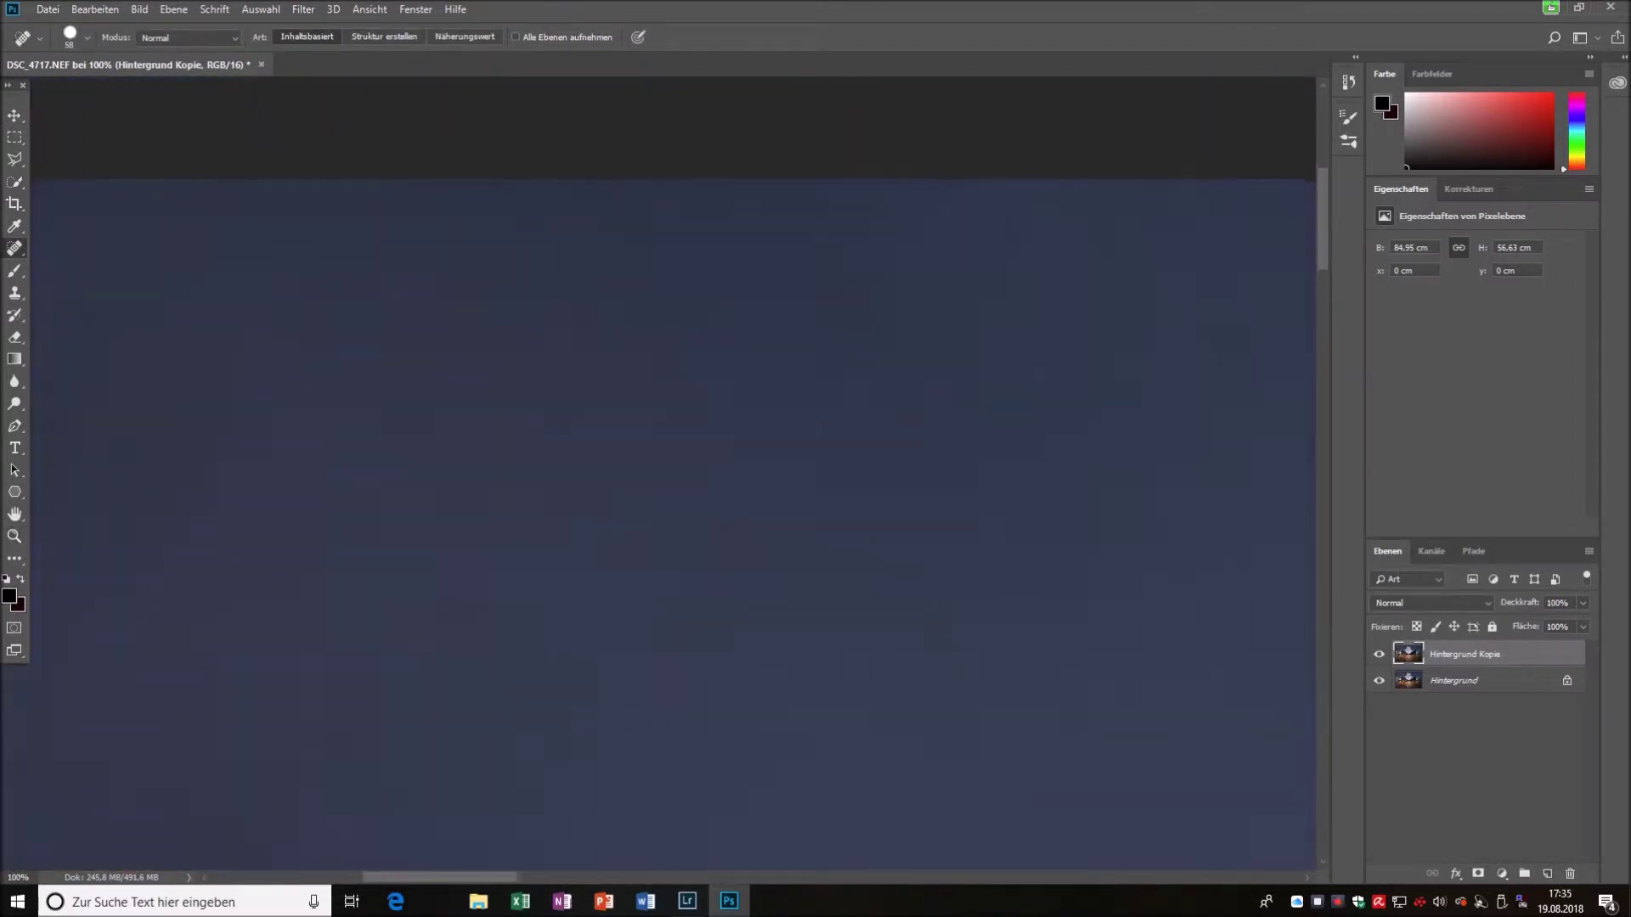
{"action": "scroll", "coordinate": [671, 476], "scroll_direction": "right", "scroll_amount": 4}
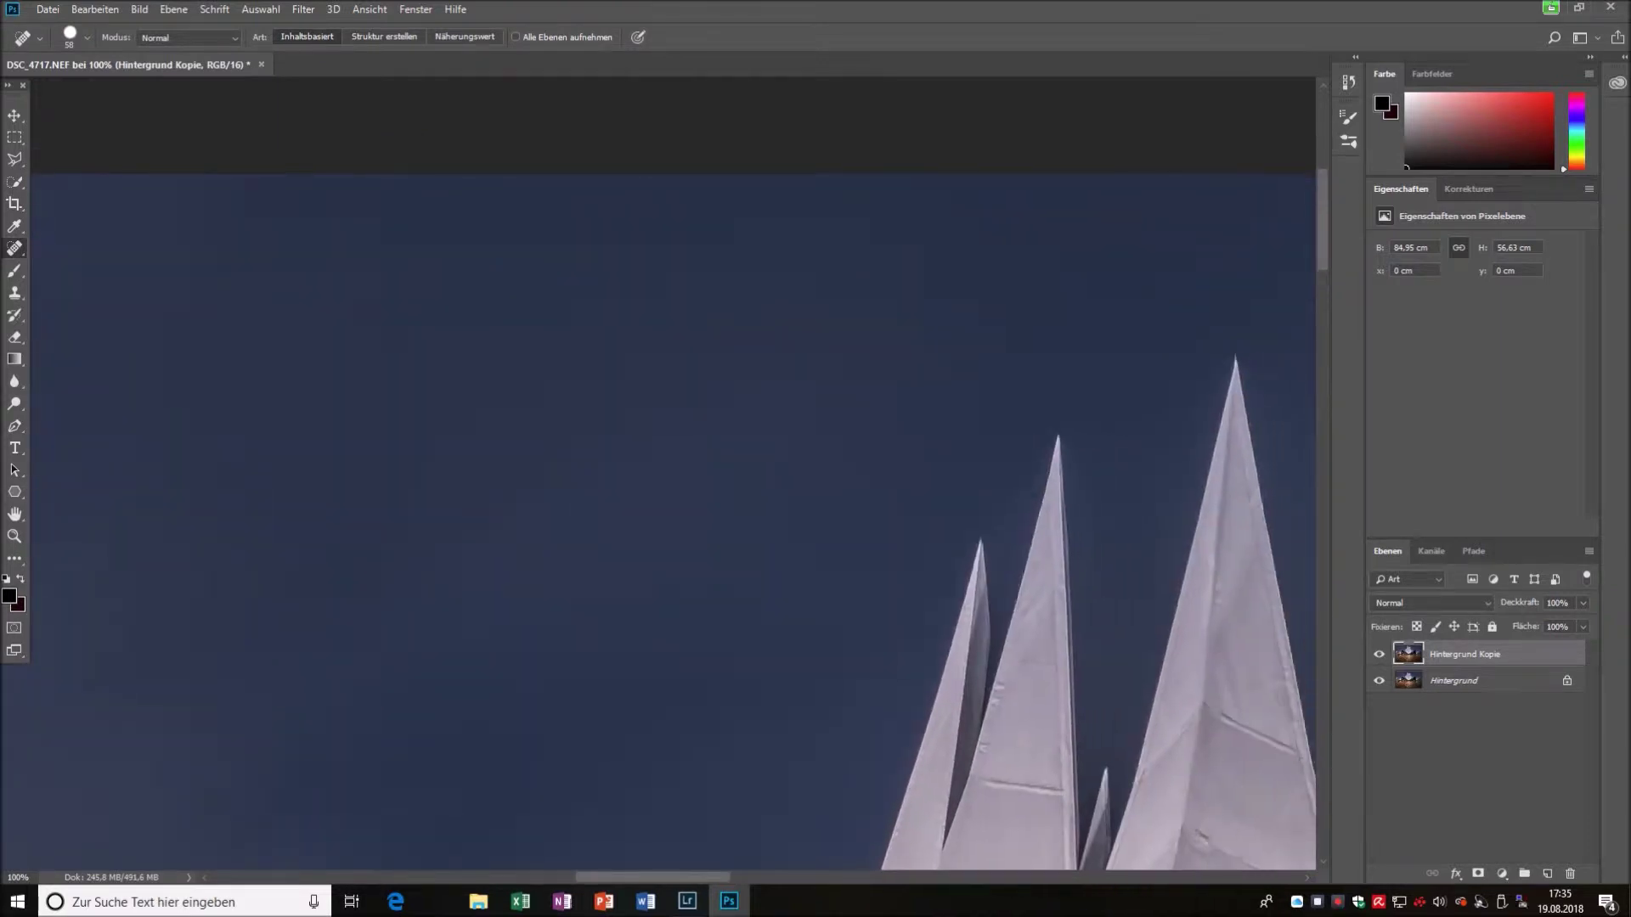
{"action": "scroll", "coordinate": [671, 475], "scroll_direction": "right", "scroll_amount": 5}
{"action": "scroll", "coordinate": [671, 476], "scroll_direction": "right", "scroll_amount": 3}
{"action": "scroll", "coordinate": [671, 476], "scroll_direction": "right", "scroll_amount": 5}
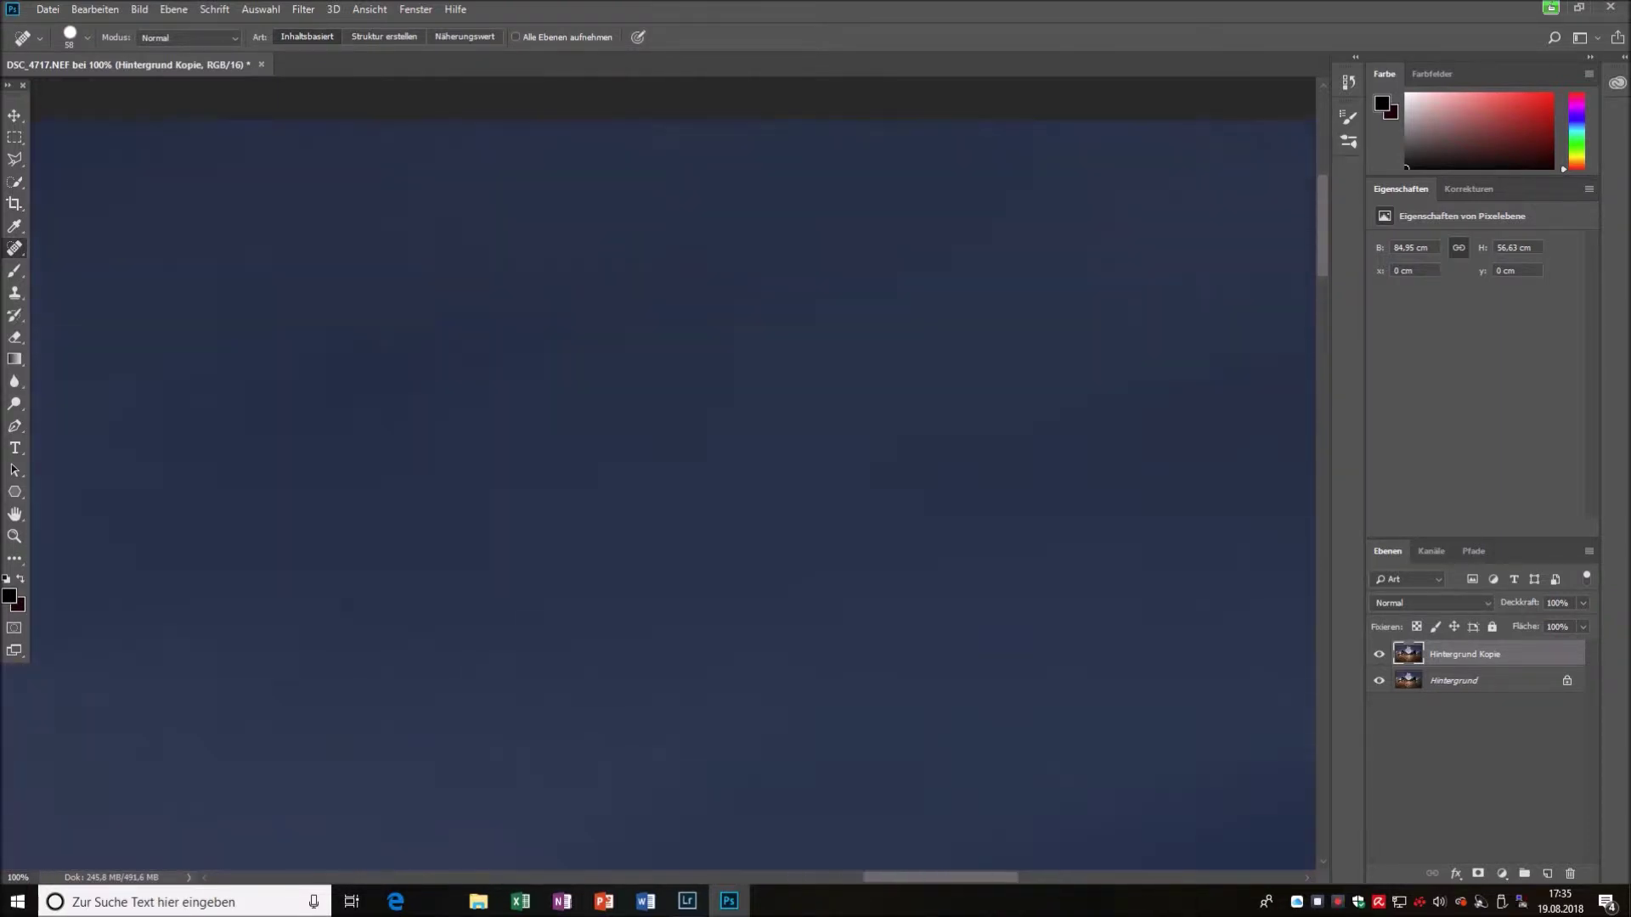
{"action": "scroll", "coordinate": [671, 476], "scroll_direction": "right", "scroll_amount": 3}
{"action": "scroll", "coordinate": [671, 475], "scroll_direction": "left", "scroll_amount": 2}
{"action": "scroll", "coordinate": [671, 475], "scroll_direction": "down", "scroll_amount": 2}
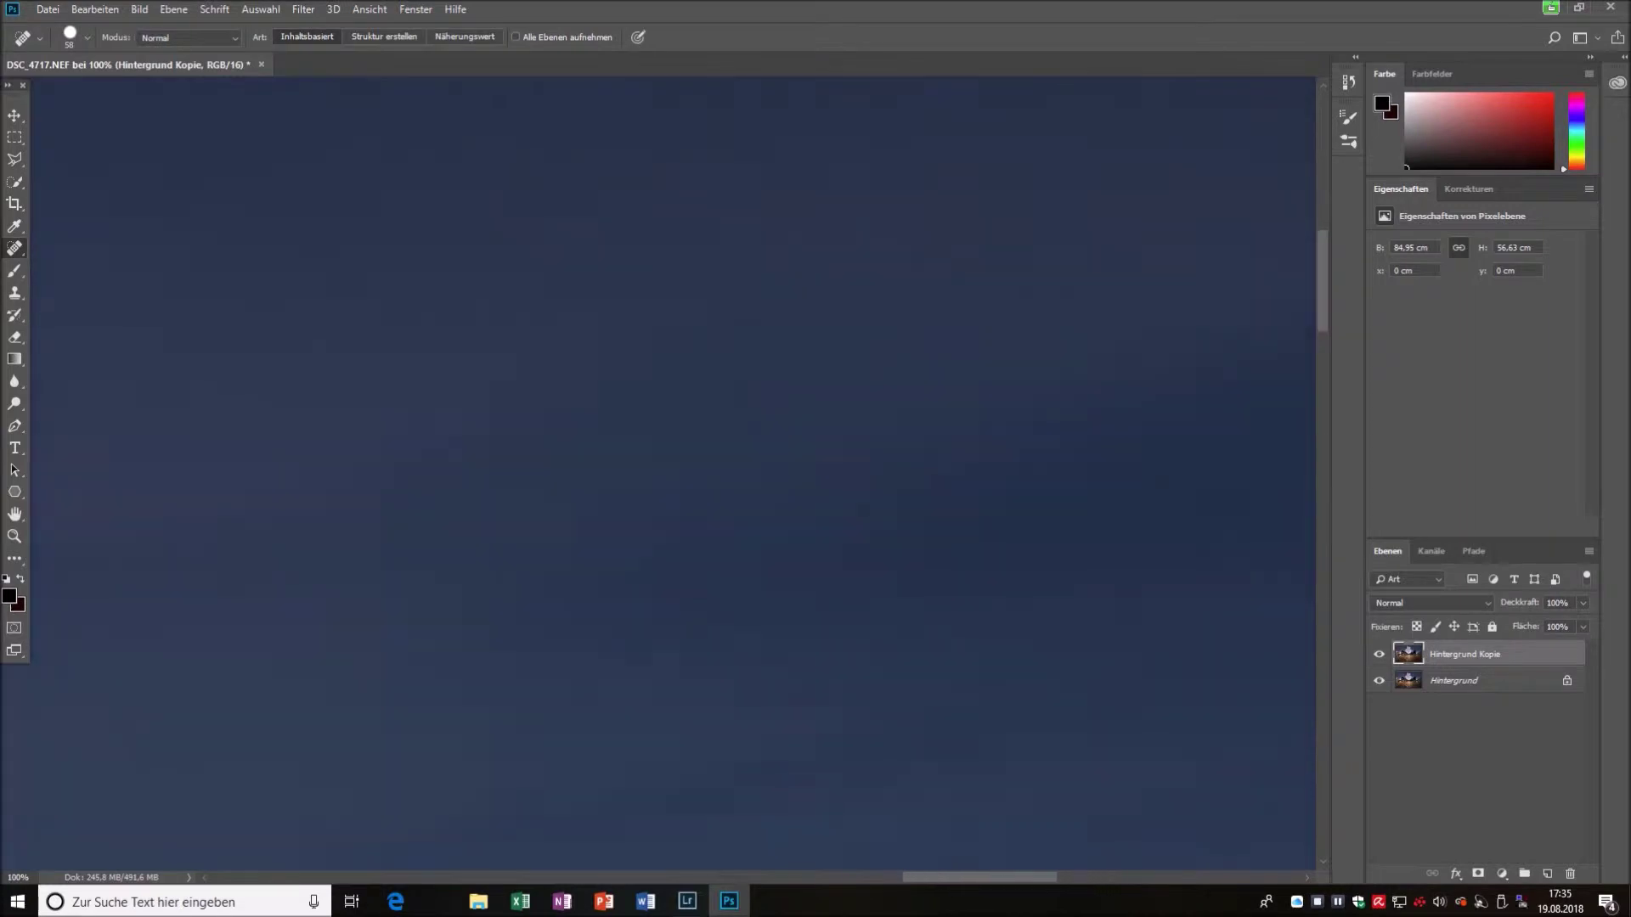
{"action": "scroll", "coordinate": [671, 476], "scroll_direction": "left", "scroll_amount": 10}
{"action": "scroll", "coordinate": [671, 476], "scroll_direction": "left", "scroll_amount": 5}
{"action": "scroll", "coordinate": [671, 476], "scroll_direction": "down", "scroll_amount": 2}
{"action": "scroll", "coordinate": [671, 476], "scroll_direction": "left", "scroll_amount": 5}
{"action": "left_click_drag", "start_coordinate": [654, 412], "coordinate": [683, 382]}
{"action": "scroll", "coordinate": [671, 476], "scroll_direction": "right", "scroll_amount": 5}
{"action": "scroll", "coordinate": [671, 475], "scroll_direction": "down", "scroll_amount": 3}
{"action": "scroll", "coordinate": [671, 475], "scroll_direction": "right", "scroll_amount": 5}
{"action": "scroll", "coordinate": [671, 475], "scroll_direction": "right", "scroll_amount": 3}
{"action": "scroll", "coordinate": [671, 475], "scroll_direction": "right", "scroll_amount": 3}
{"action": "scroll", "coordinate": [671, 475], "scroll_direction": "up", "scroll_amount": 2}
{"action": "scroll", "coordinate": [671, 475], "scroll_direction": "down", "scroll_amount": 3}
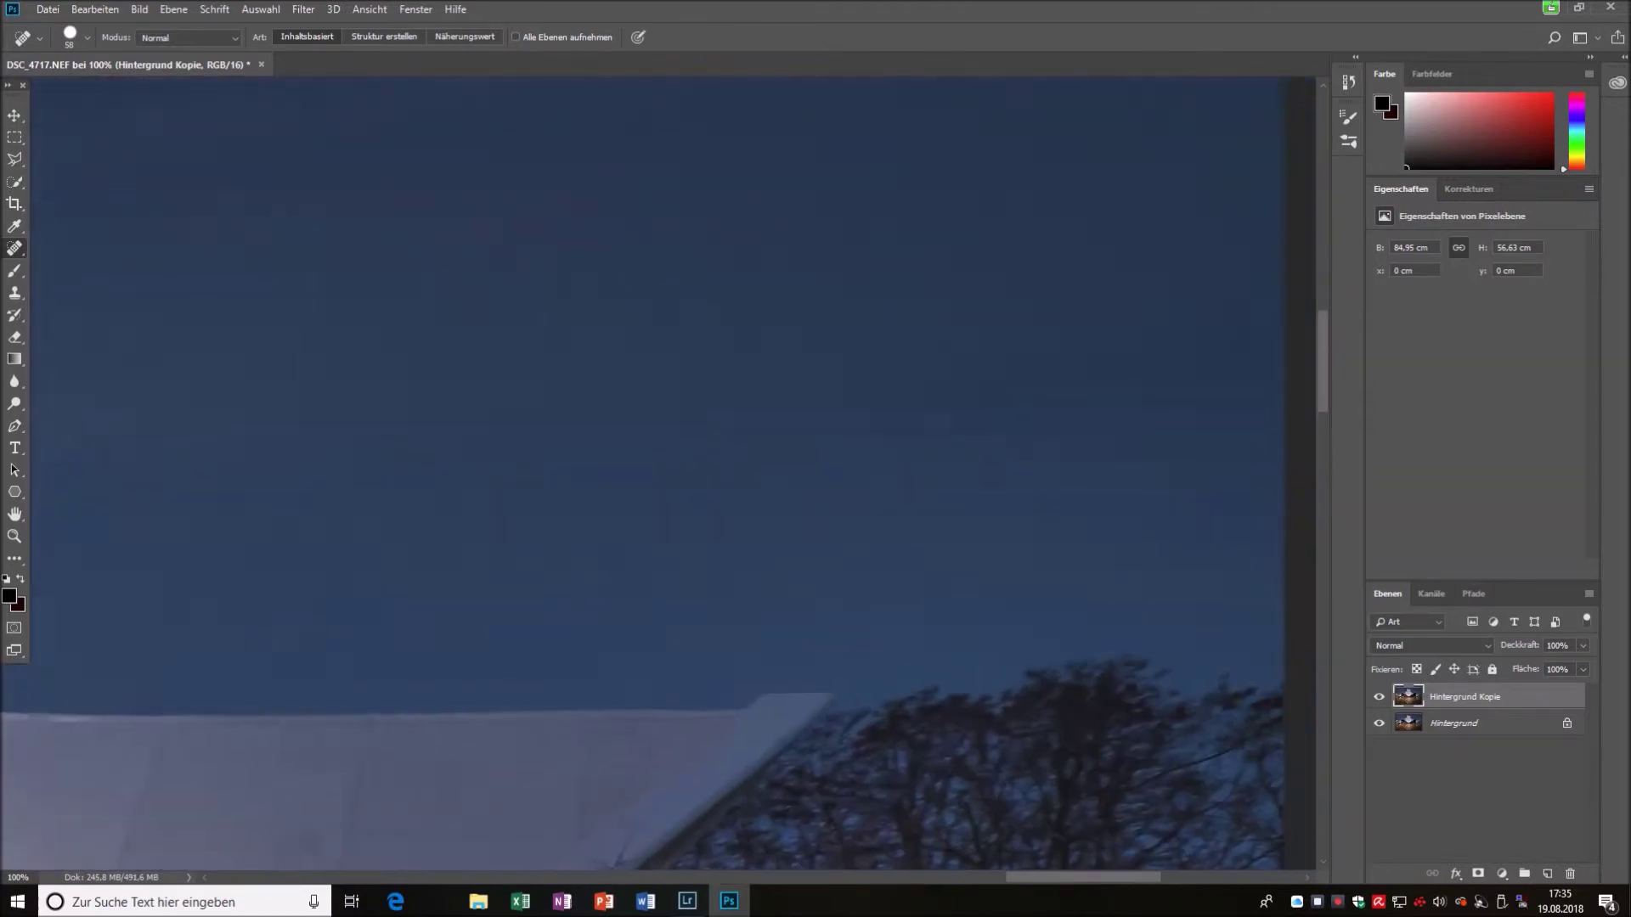
{"action": "scroll", "coordinate": [671, 476], "scroll_direction": "down", "scroll_amount": 2}
{"action": "key", "text": "z"}
{"action": "key", "text": "ctrl+0"}
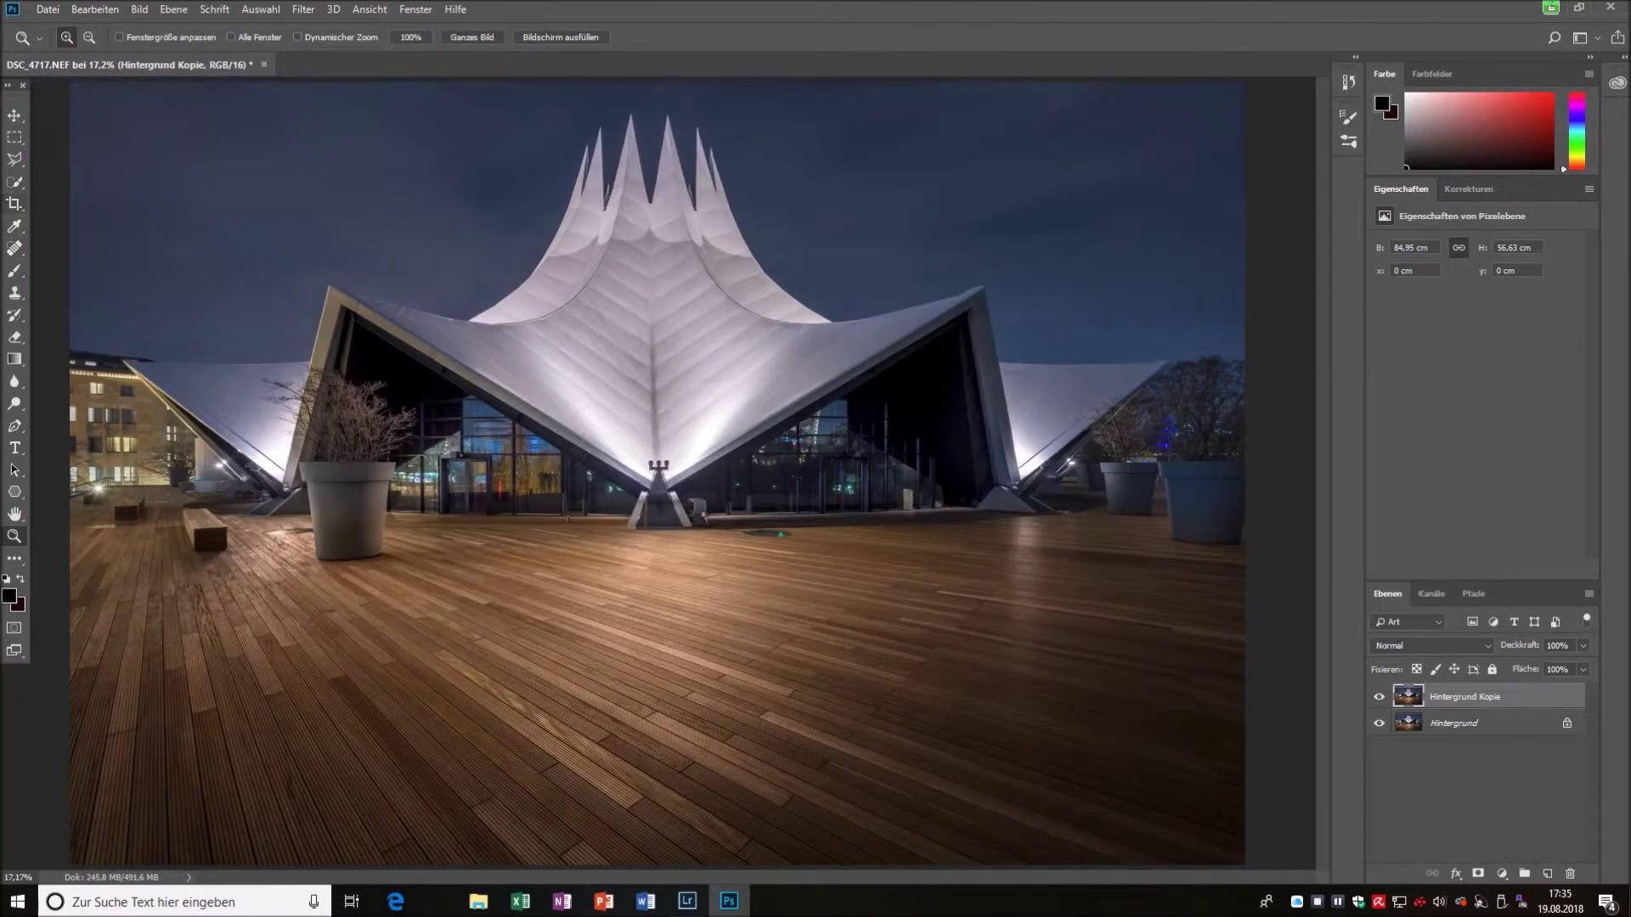
Quick-select the tent against the sky and copy it onto a new layer, Ebene 1.
{"action": "key", "text": "w"}
{"action": "left_click_drag", "start_coordinate": [170, 212], "coordinate": [1189, 212]}
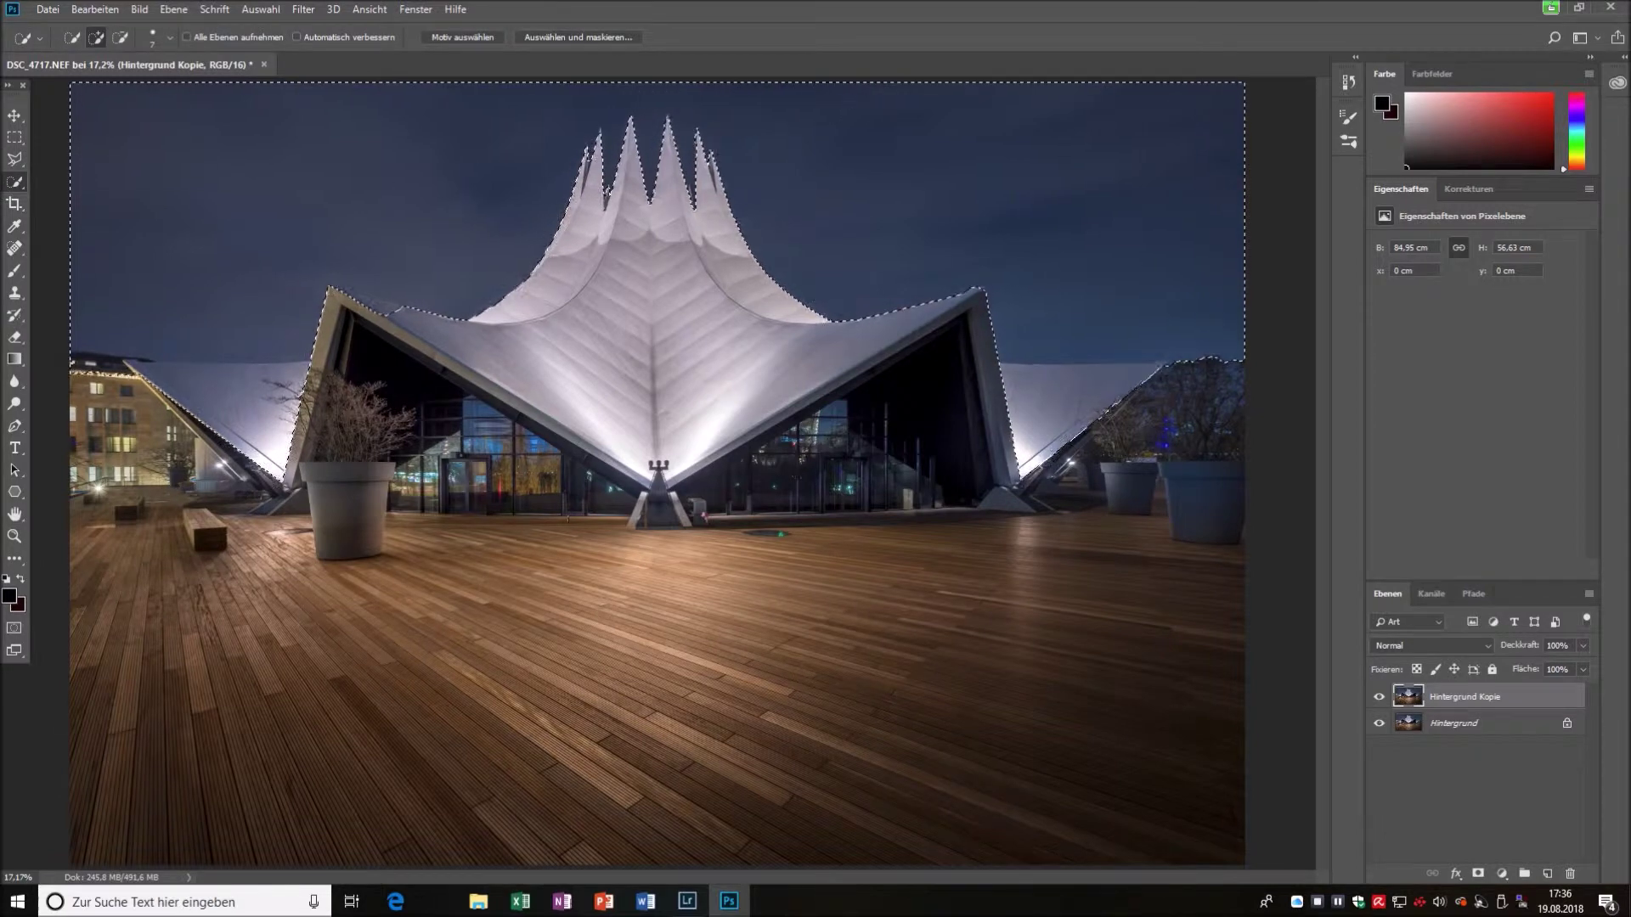
{"action": "key", "text": "alt"}
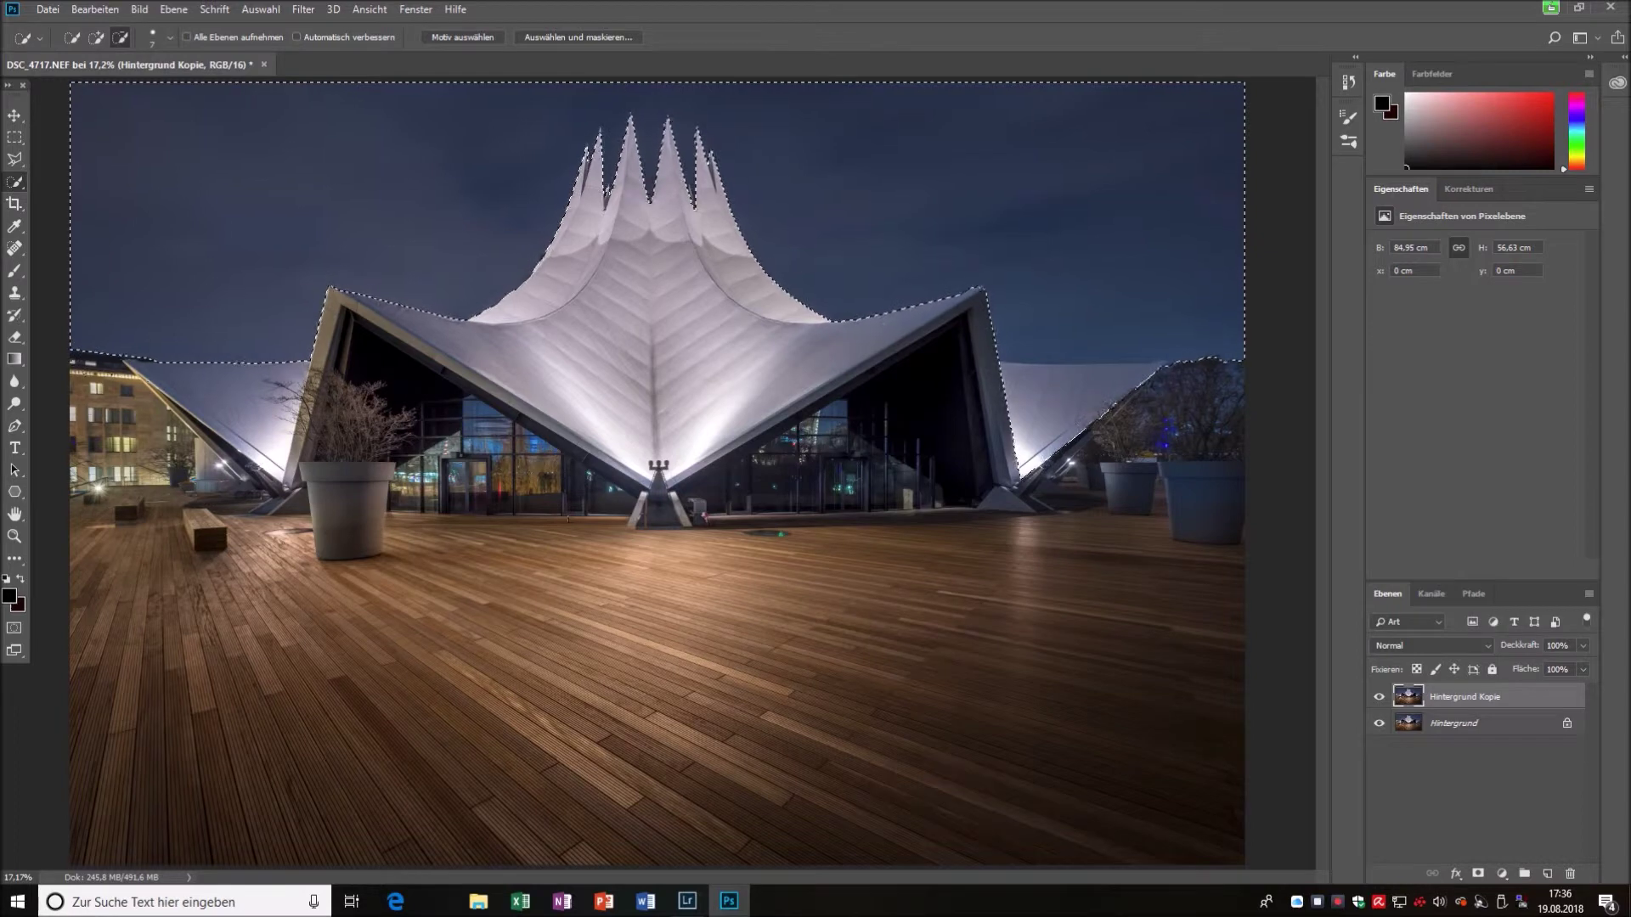
{"action": "right_click", "coordinate": [1001, 194]}
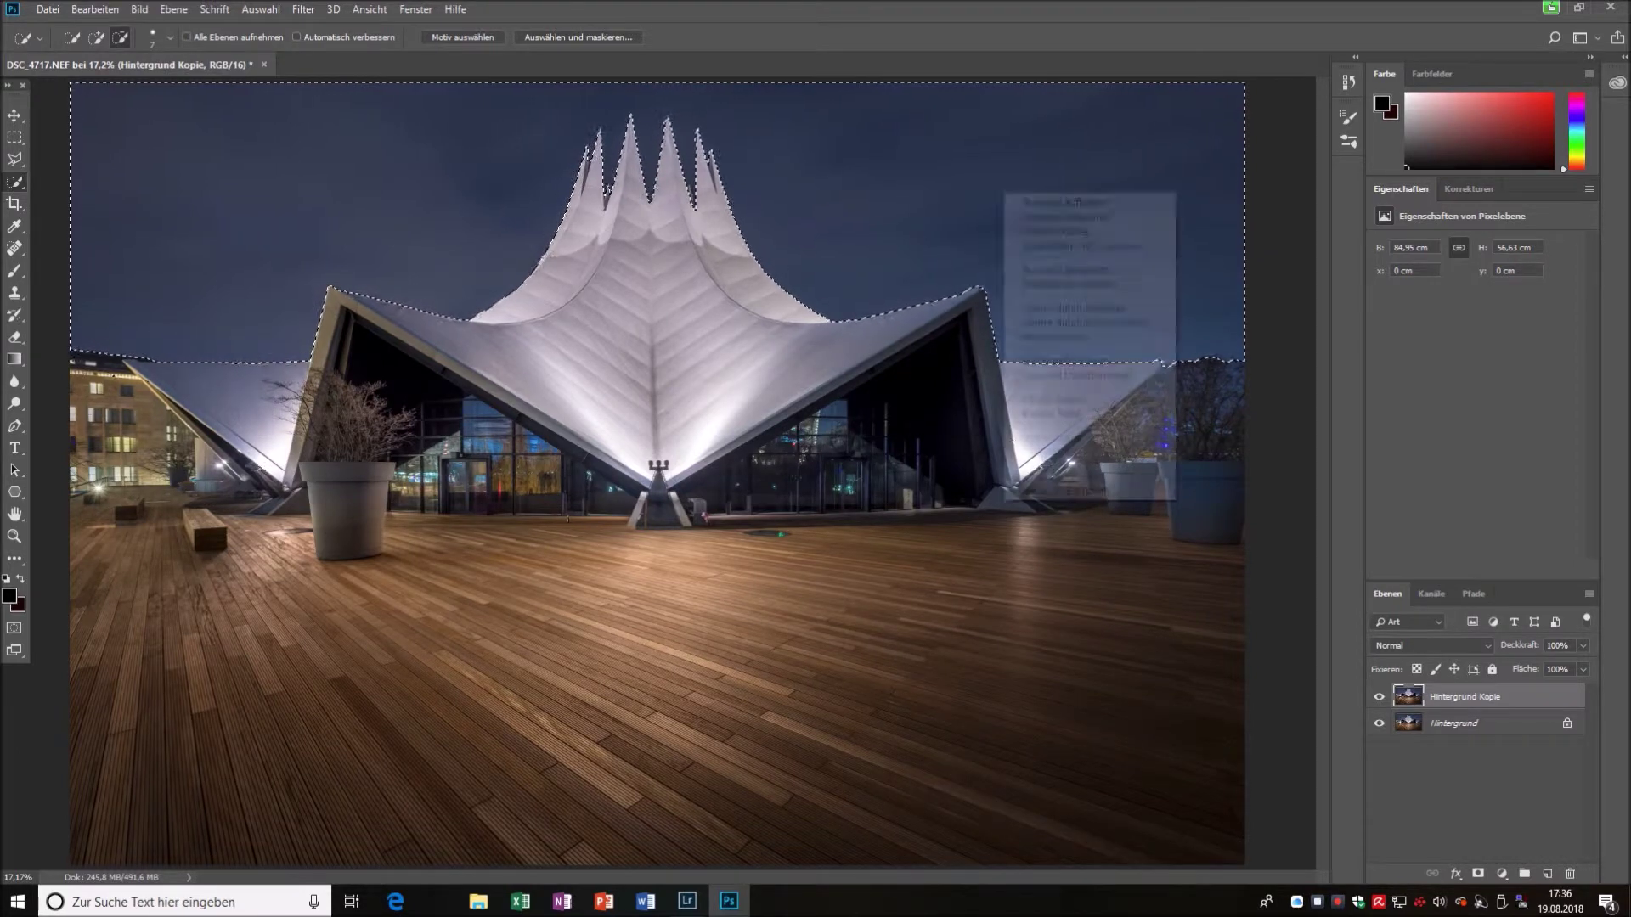
{"action": "left_click", "coordinate": [1045, 323]}
Enlarge the brush size and add an Exposure adjustment clipped to Ebene 1.
{"action": "key", "text": "r"}
{"action": "right_click", "coordinate": [425, 170]}
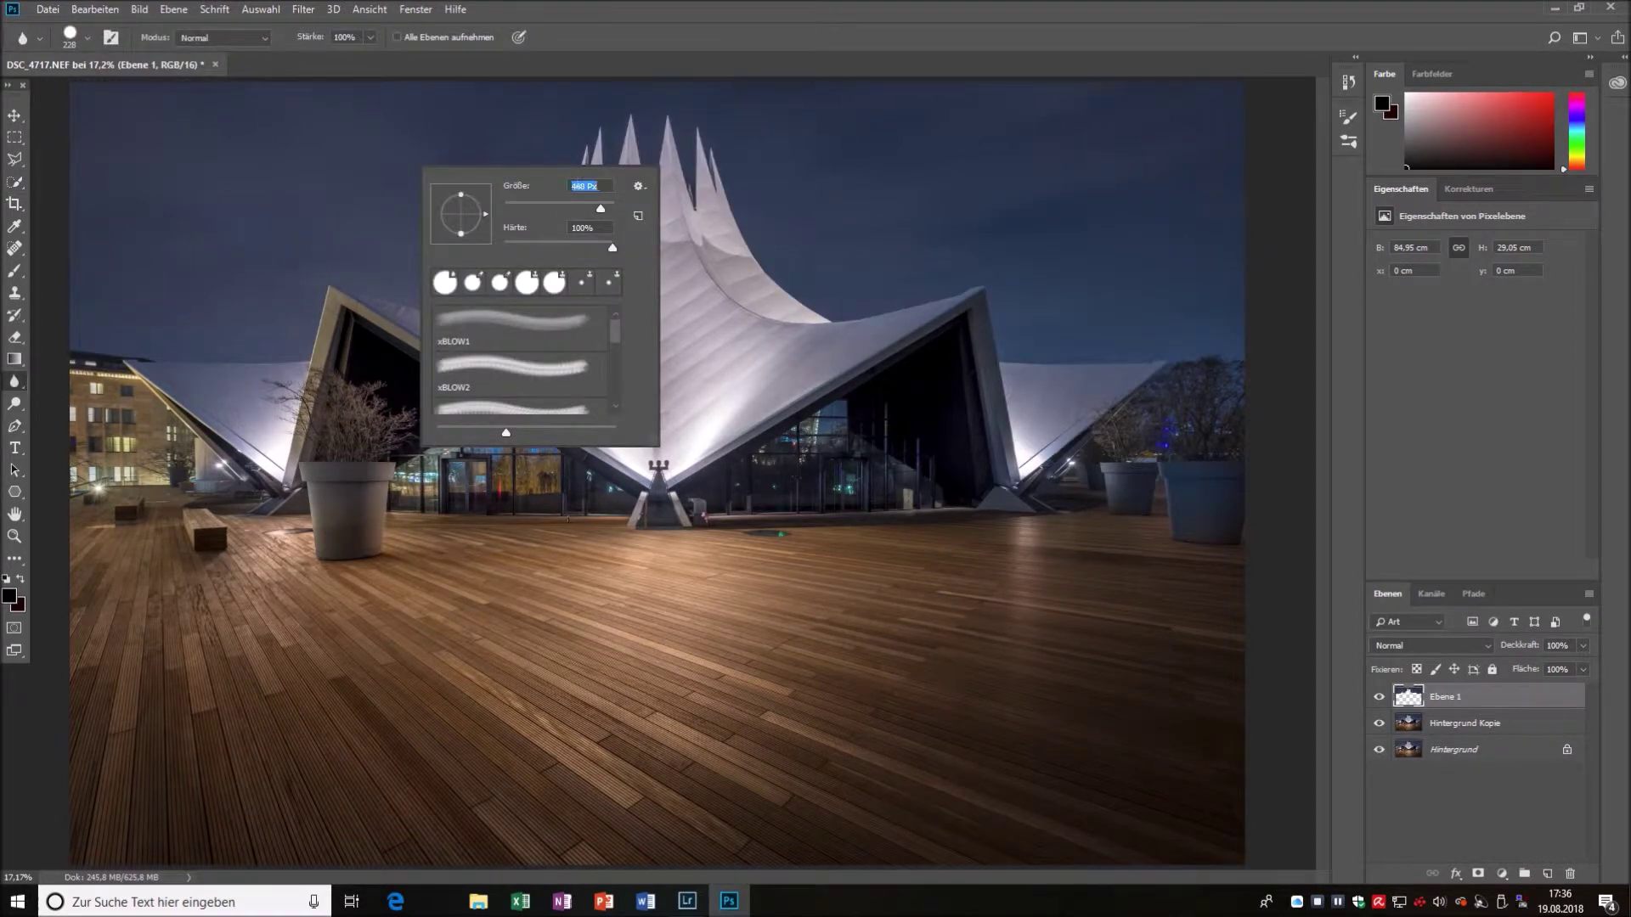
{"action": "key", "text": "Return"}
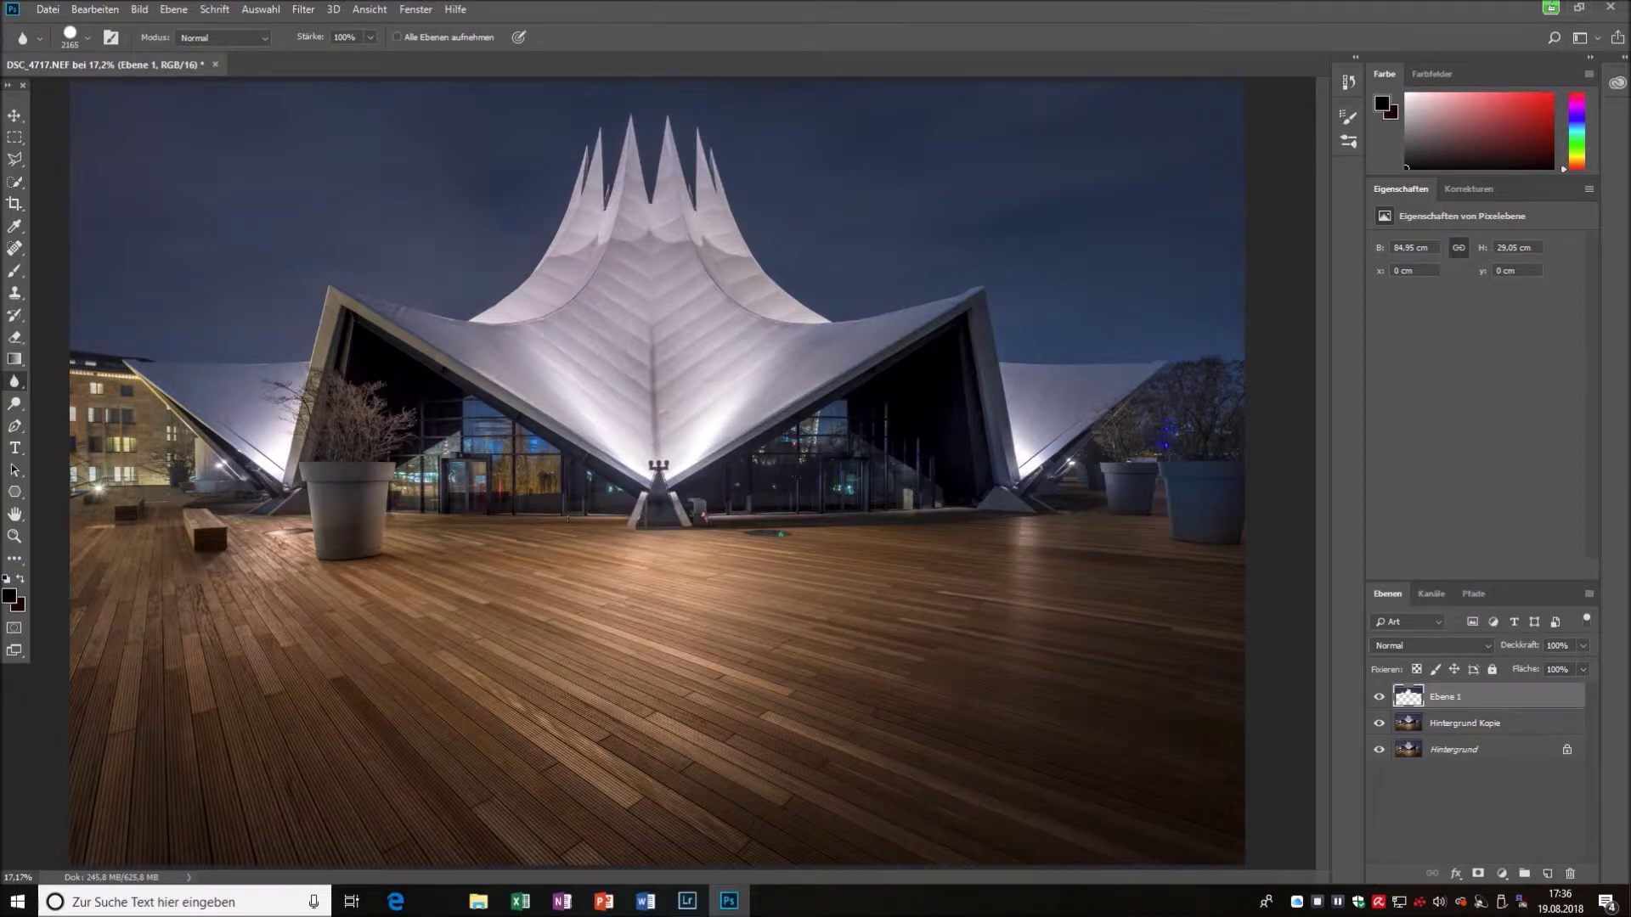
{"action": "key", "text": "v"}
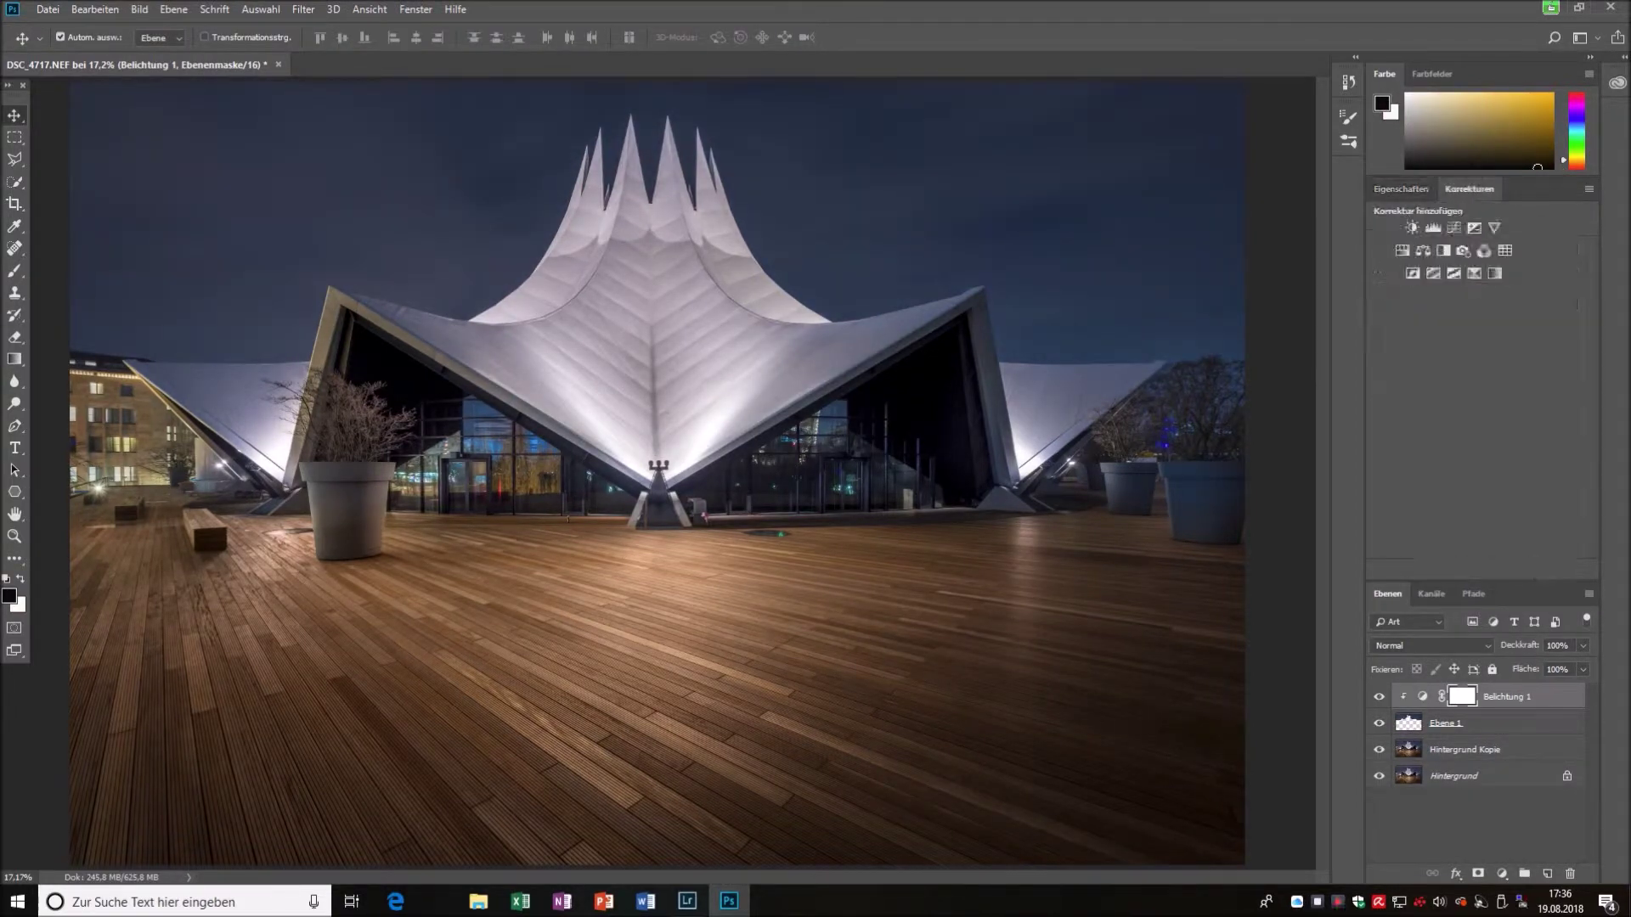
Bend the Curves upward and raise Exposure to +0.73 to brighten the tent.
{"action": "left_click_drag", "start_coordinate": [1448, 412], "coordinate": [1446, 414]}
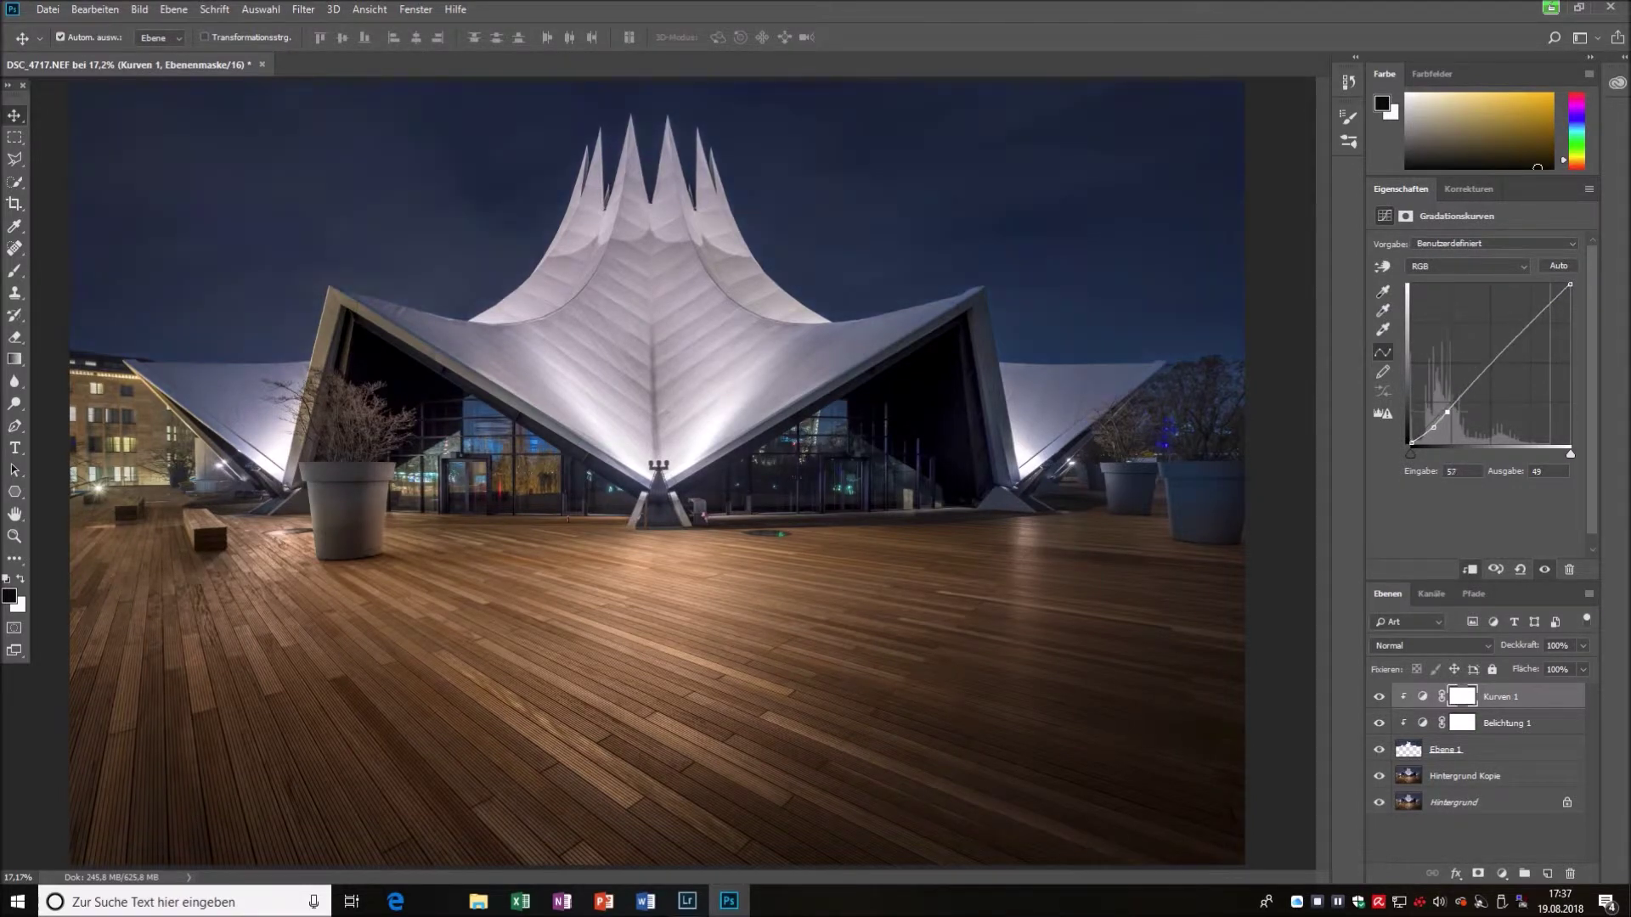
{"action": "key", "text": "alt+bracketleft"}
{"action": "mouse_move", "coordinate": [1470, 288]}
{"action": "left_mouse_down"}
{"action": "mouse_move", "coordinate": [1485, 288]}
{"action": "mouse_move", "coordinate": [1472, 288]}
{"action": "left_mouse_up"}
Fade the exposure with a gradient mask and draw a text box along the bottom.
{"action": "left_click", "coordinate": [1478, 873]}
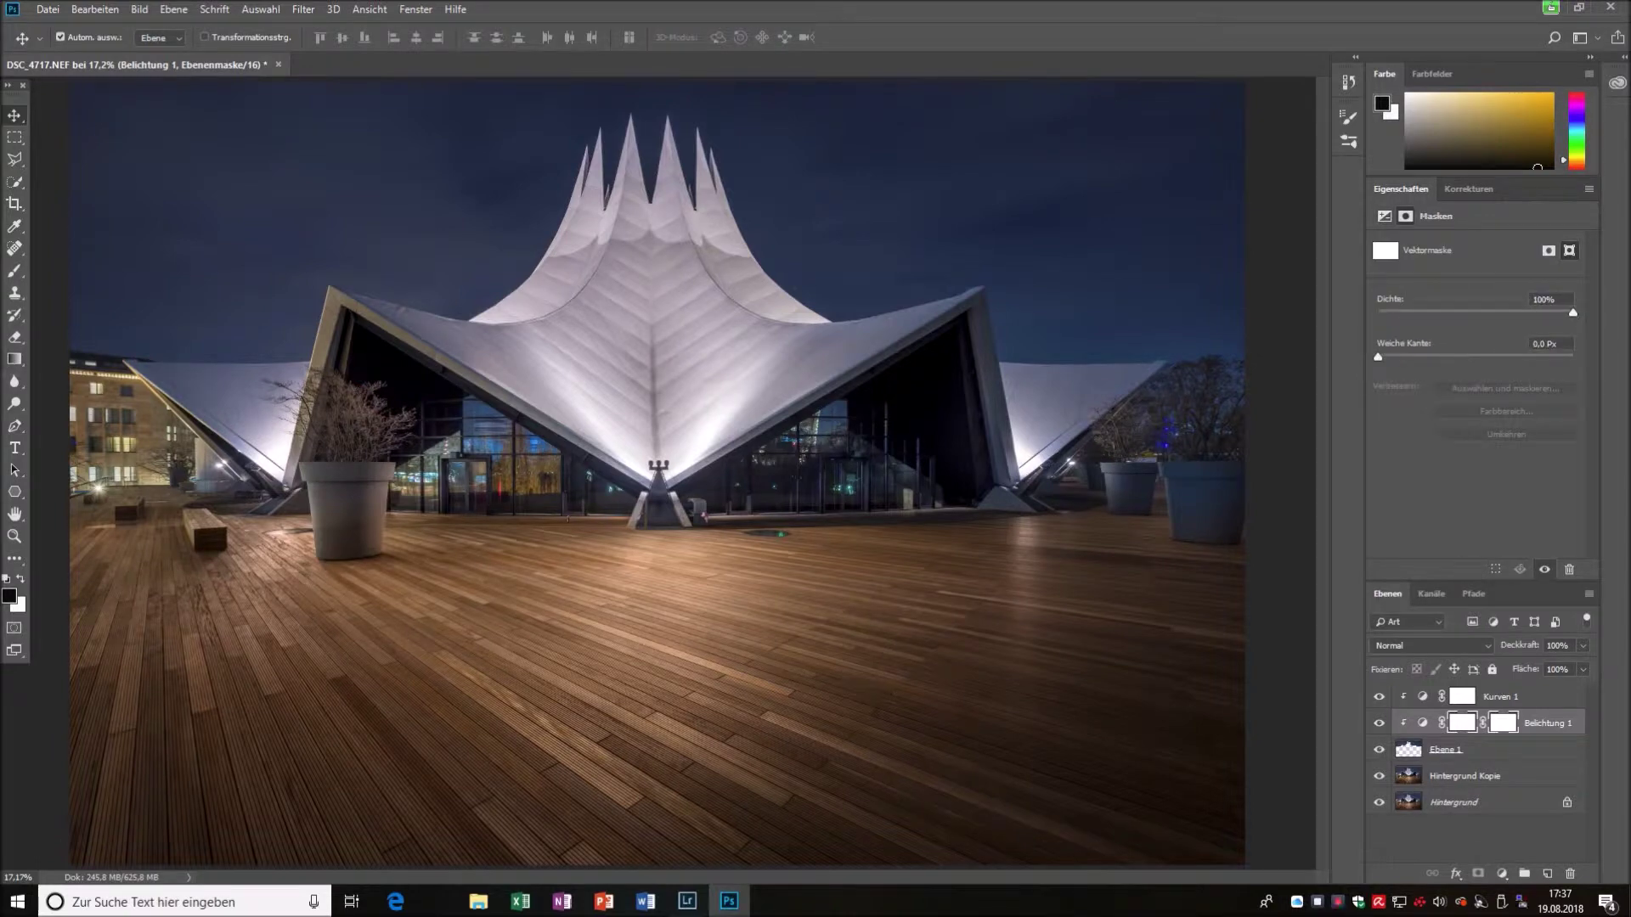
{"action": "key", "text": "g"}
{"action": "left_click_drag", "start_coordinate": [348, 108], "coordinate": [410, 185]}
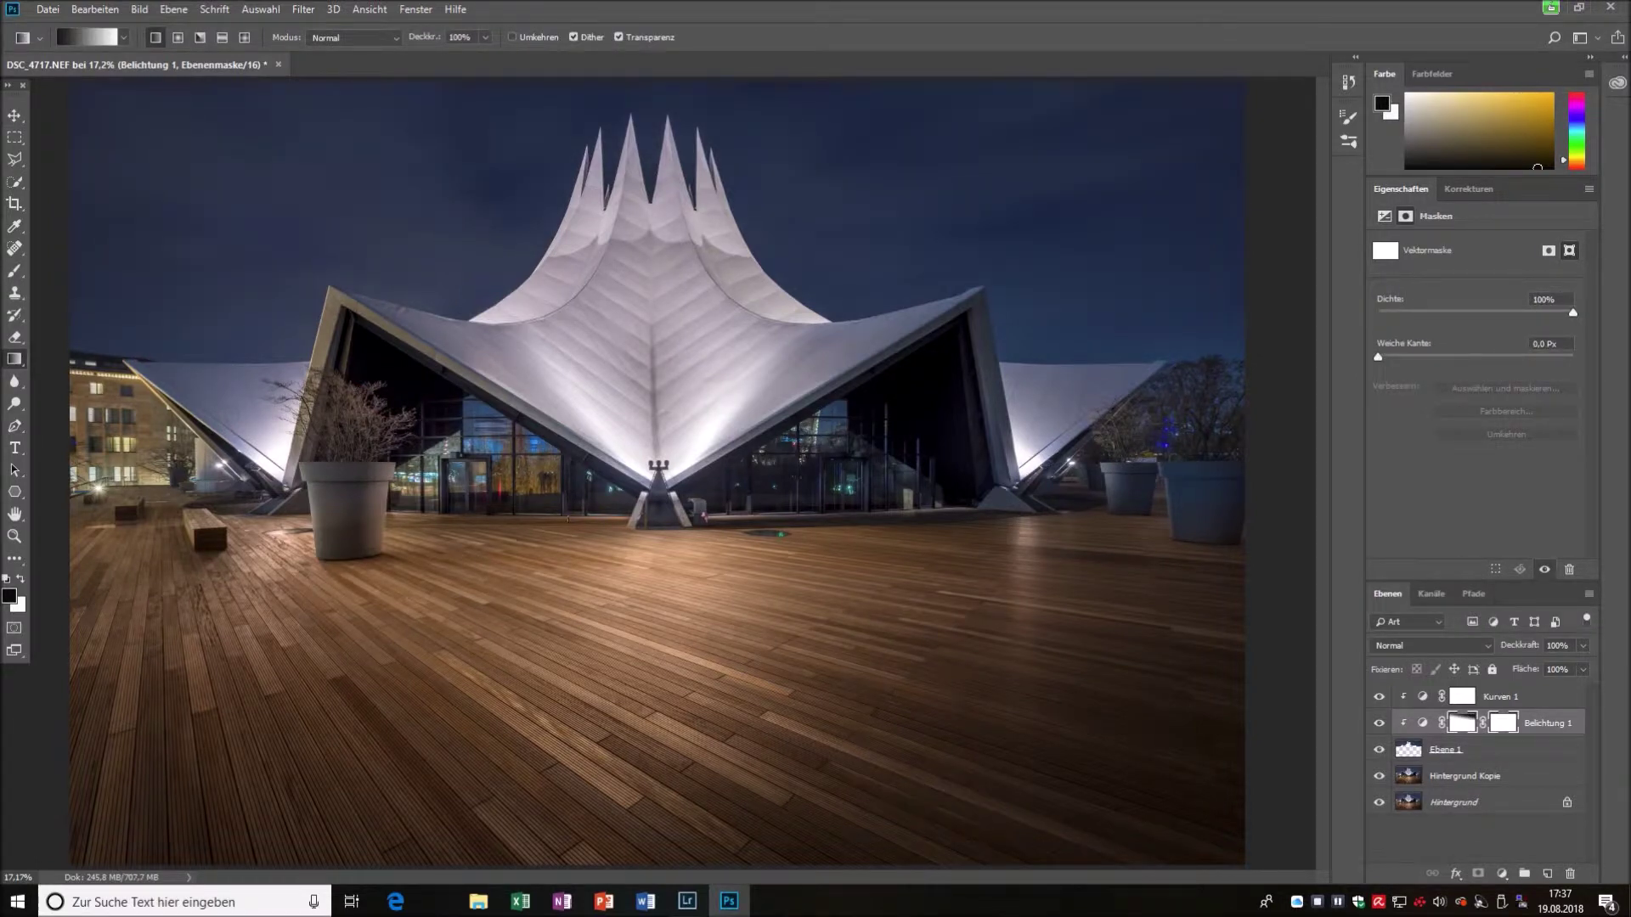
{"action": "key", "text": "t"}
{"action": "left_click_drag", "start_coordinate": [70, 803], "coordinate": [1246, 853]}
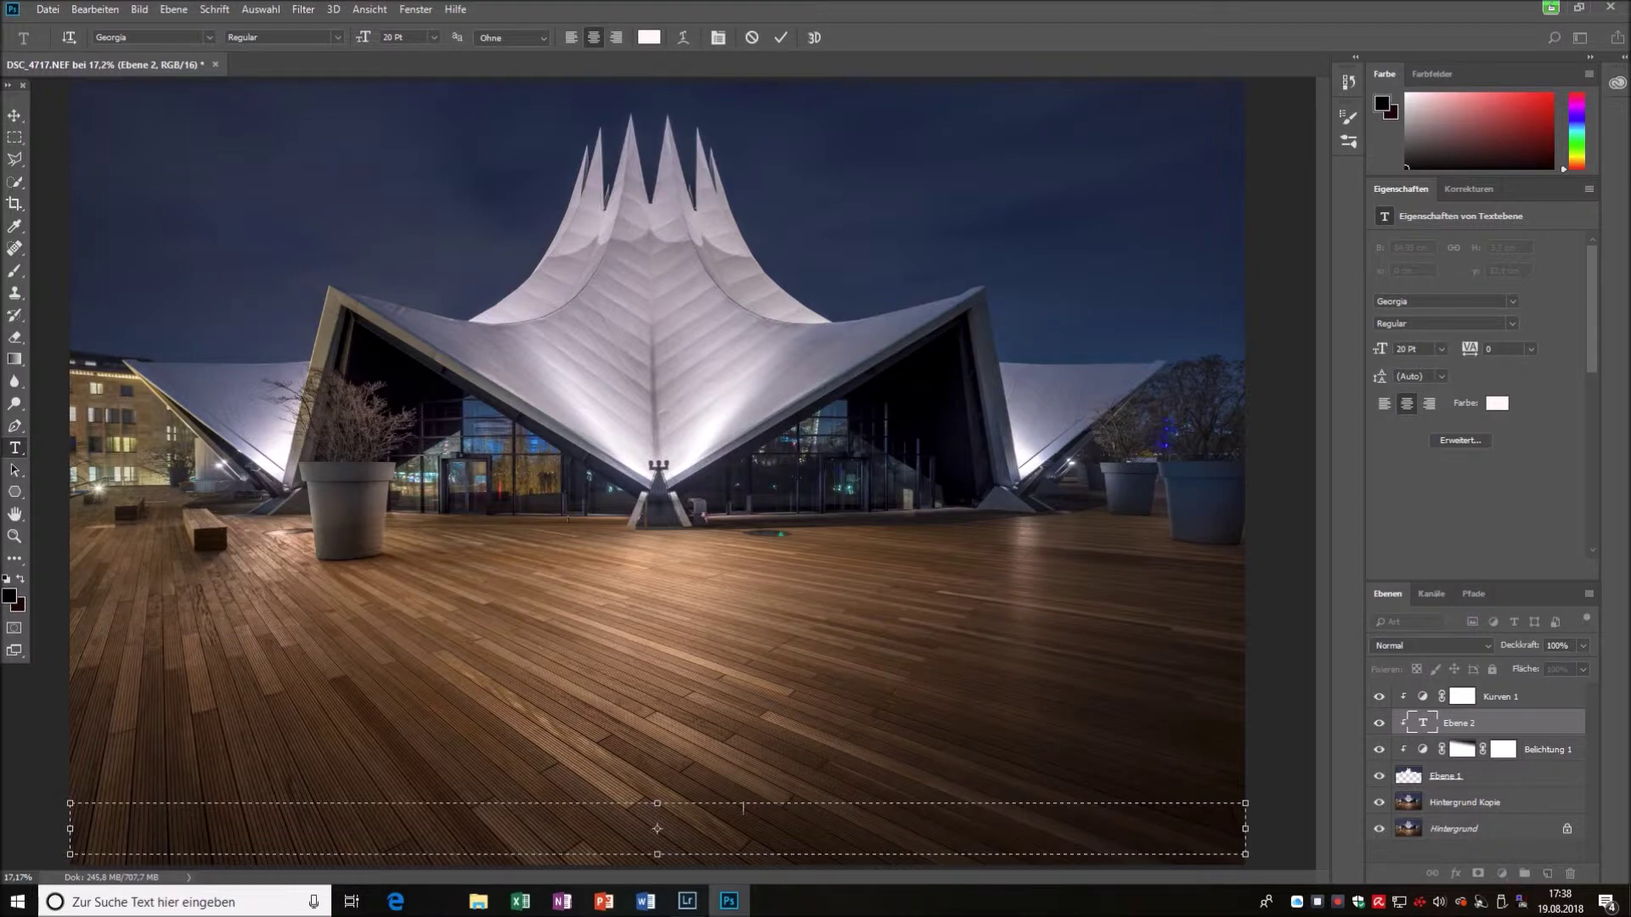
Commit the watermark text, place it below Ebene 1 at the bottom edge, and lower opacity to about 15%.
{"action": "type", "text": "SASCHA GEBHARDT PHOTOGRAPHY"}
{"action": "key", "text": "ctrl+Return"}
{"action": "left_click_drag", "start_coordinate": [1503, 697], "coordinate": [1495, 790]}
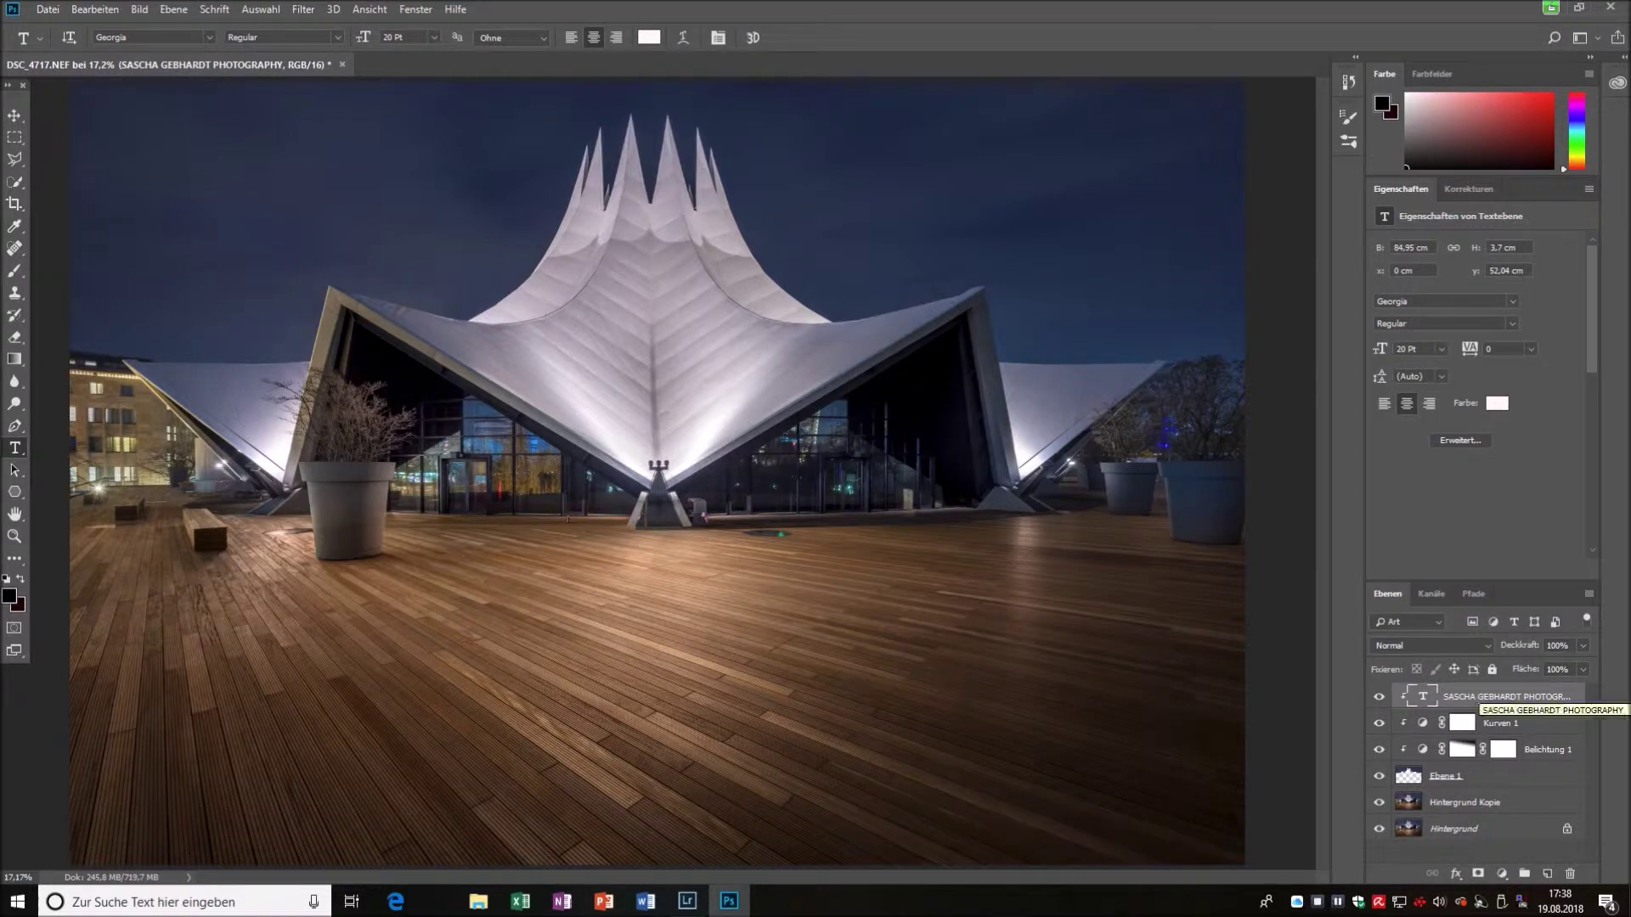
{"action": "key", "text": "v"}
{"action": "left_click_drag", "start_coordinate": [656, 807], "coordinate": [657, 847]}
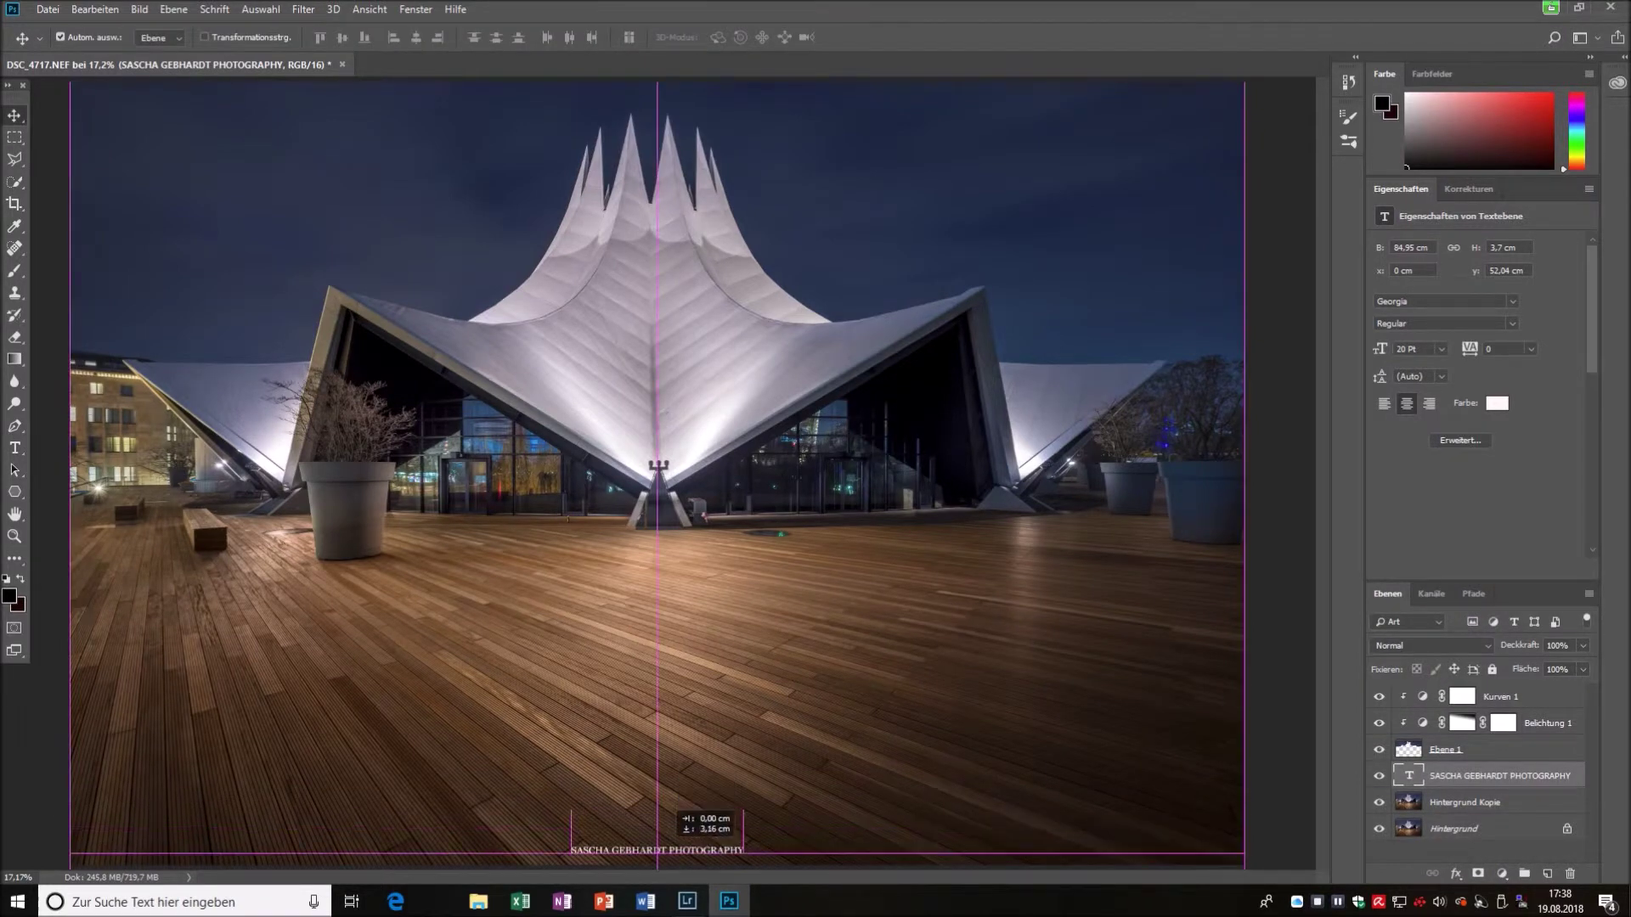
{"action": "left_click", "coordinate": [1582, 645]}
{"action": "left_click_drag", "start_coordinate": [1587, 665], "coordinate": [1515, 665]}
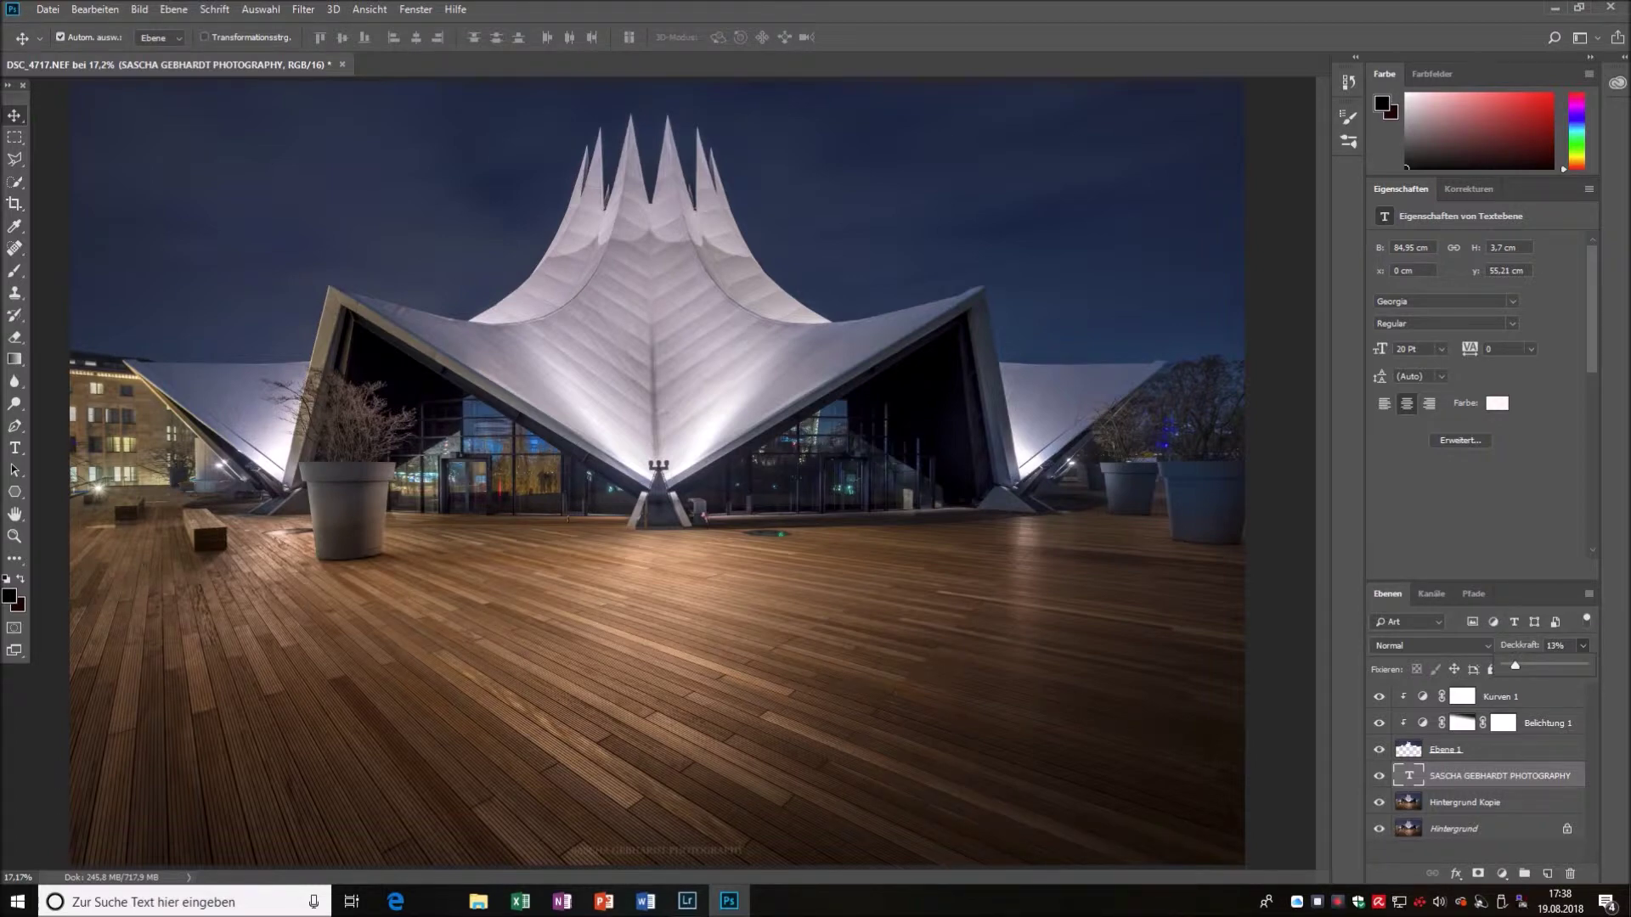
{"action": "key", "text": "alt+bracketleft"}
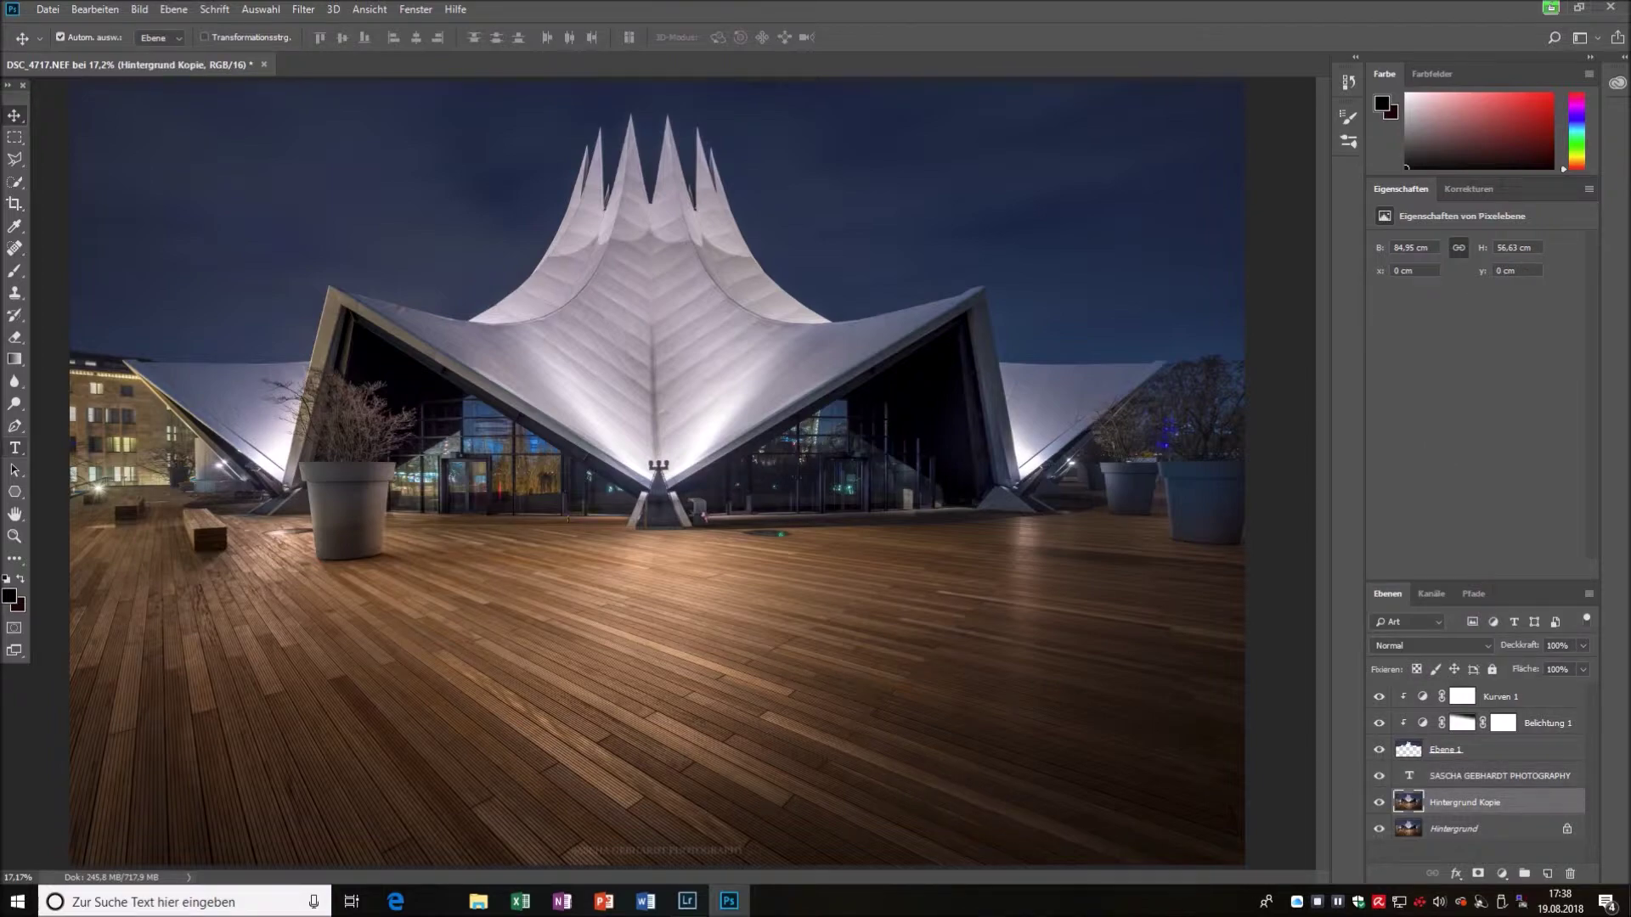
Zoom in on the left roof curve and start a Polygonal Lasso outline at the roof tip.
{"action": "key", "text": "z"}
{"action": "left_click", "coordinate": [476, 327]}
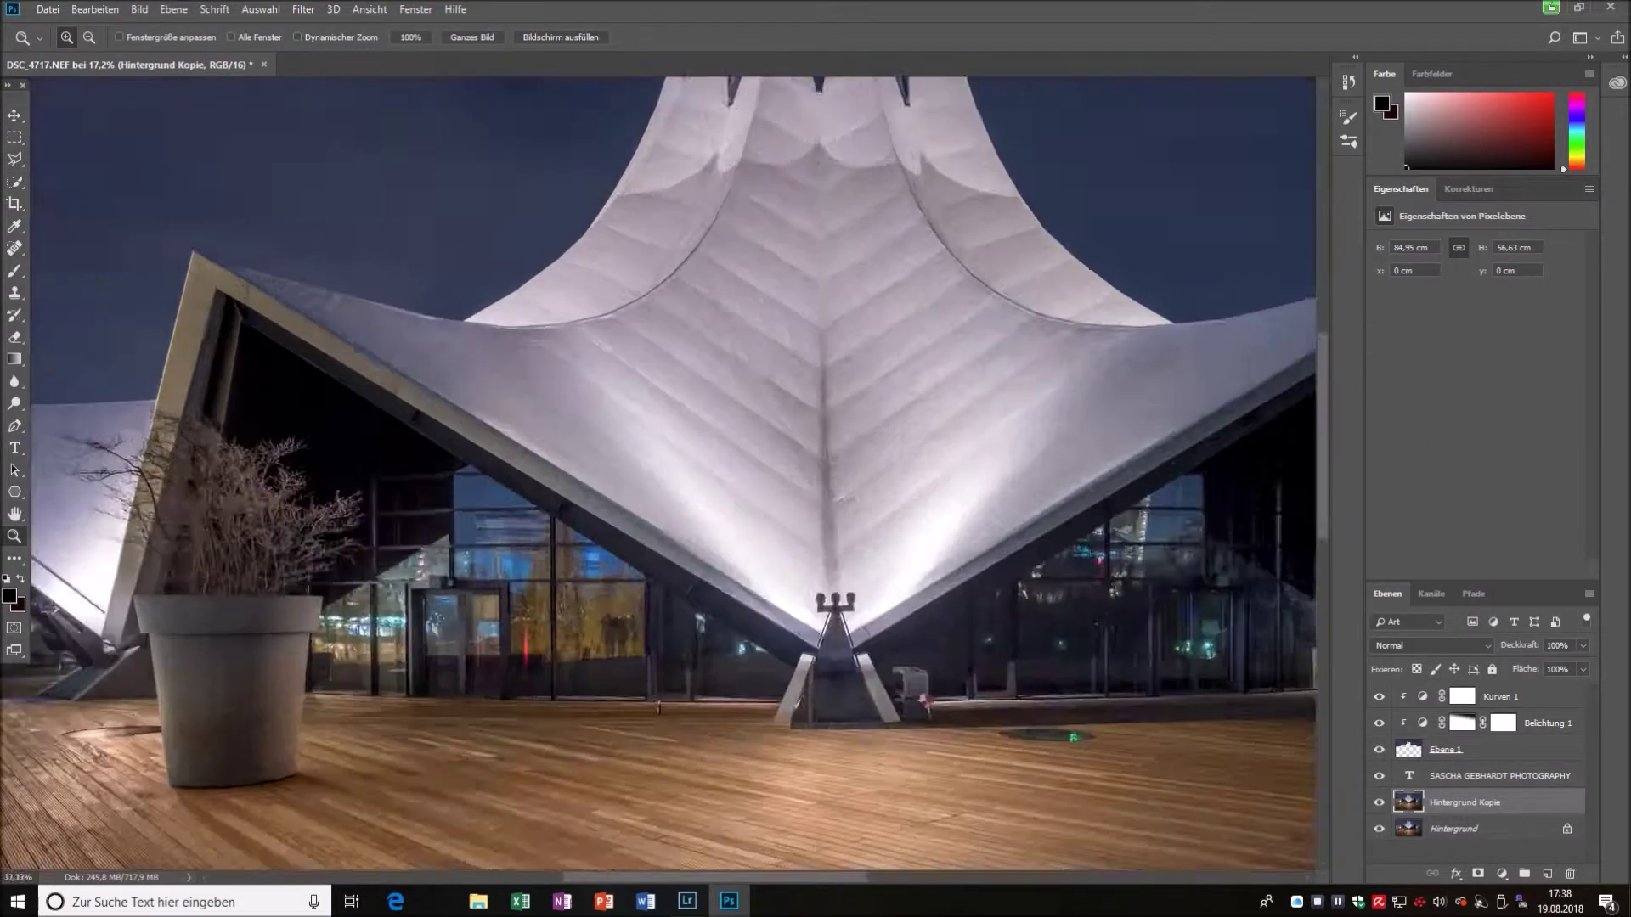
{"action": "key", "text": "l"}
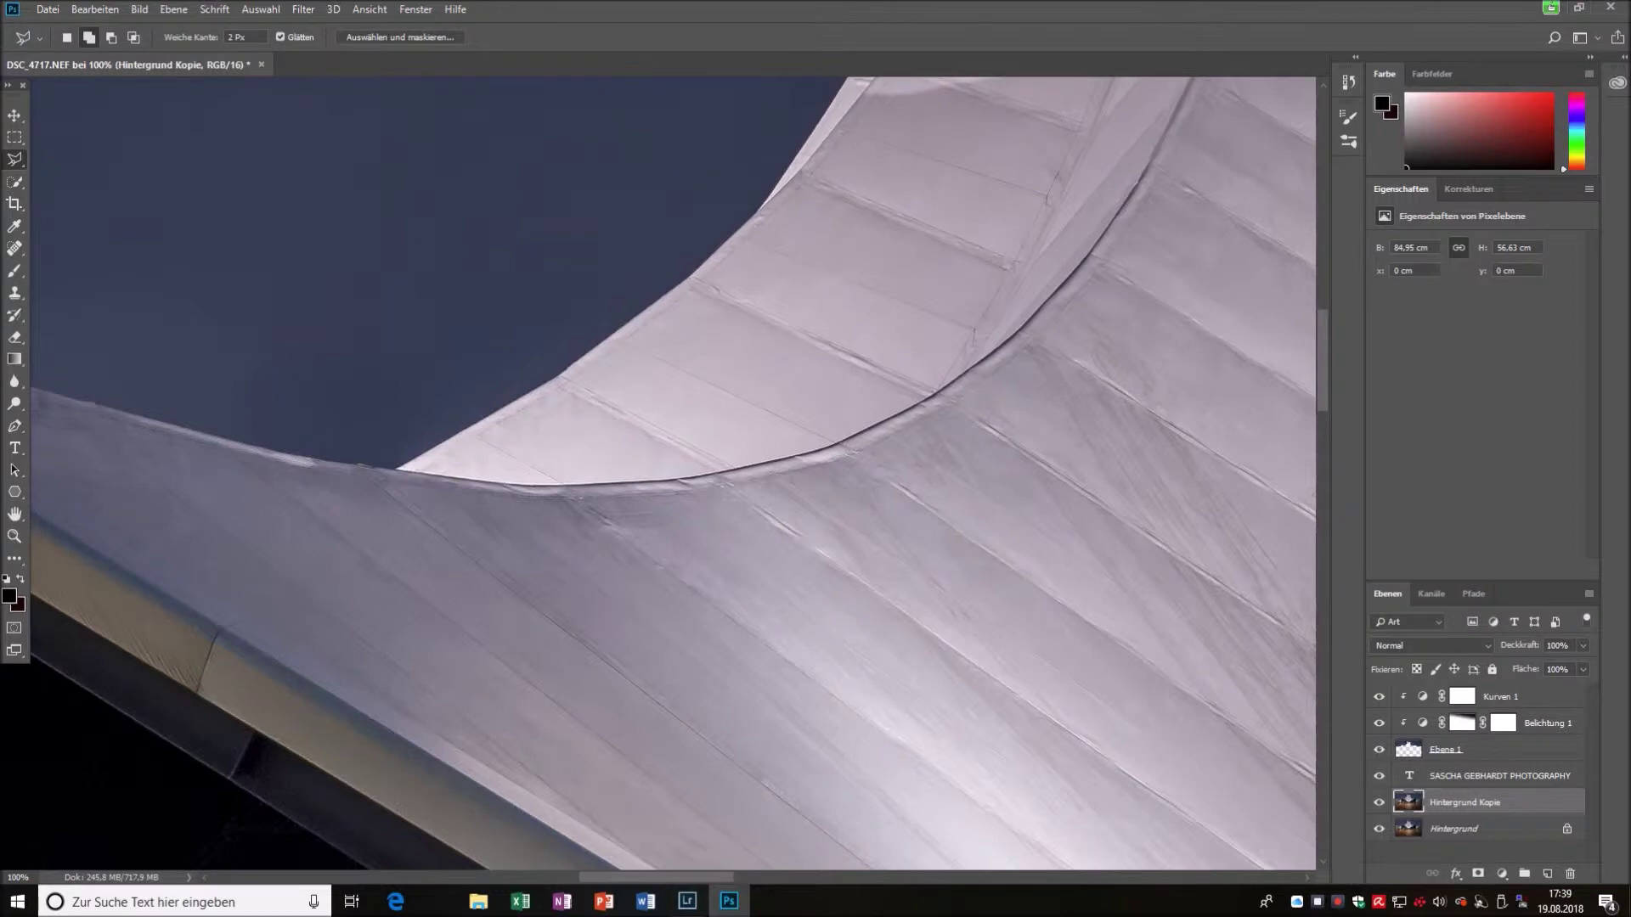
{"action": "scroll", "coordinate": [412, 405], "scroll_direction": "up", "scroll_amount": 2}
{"action": "left_click", "coordinate": [364, 589]}
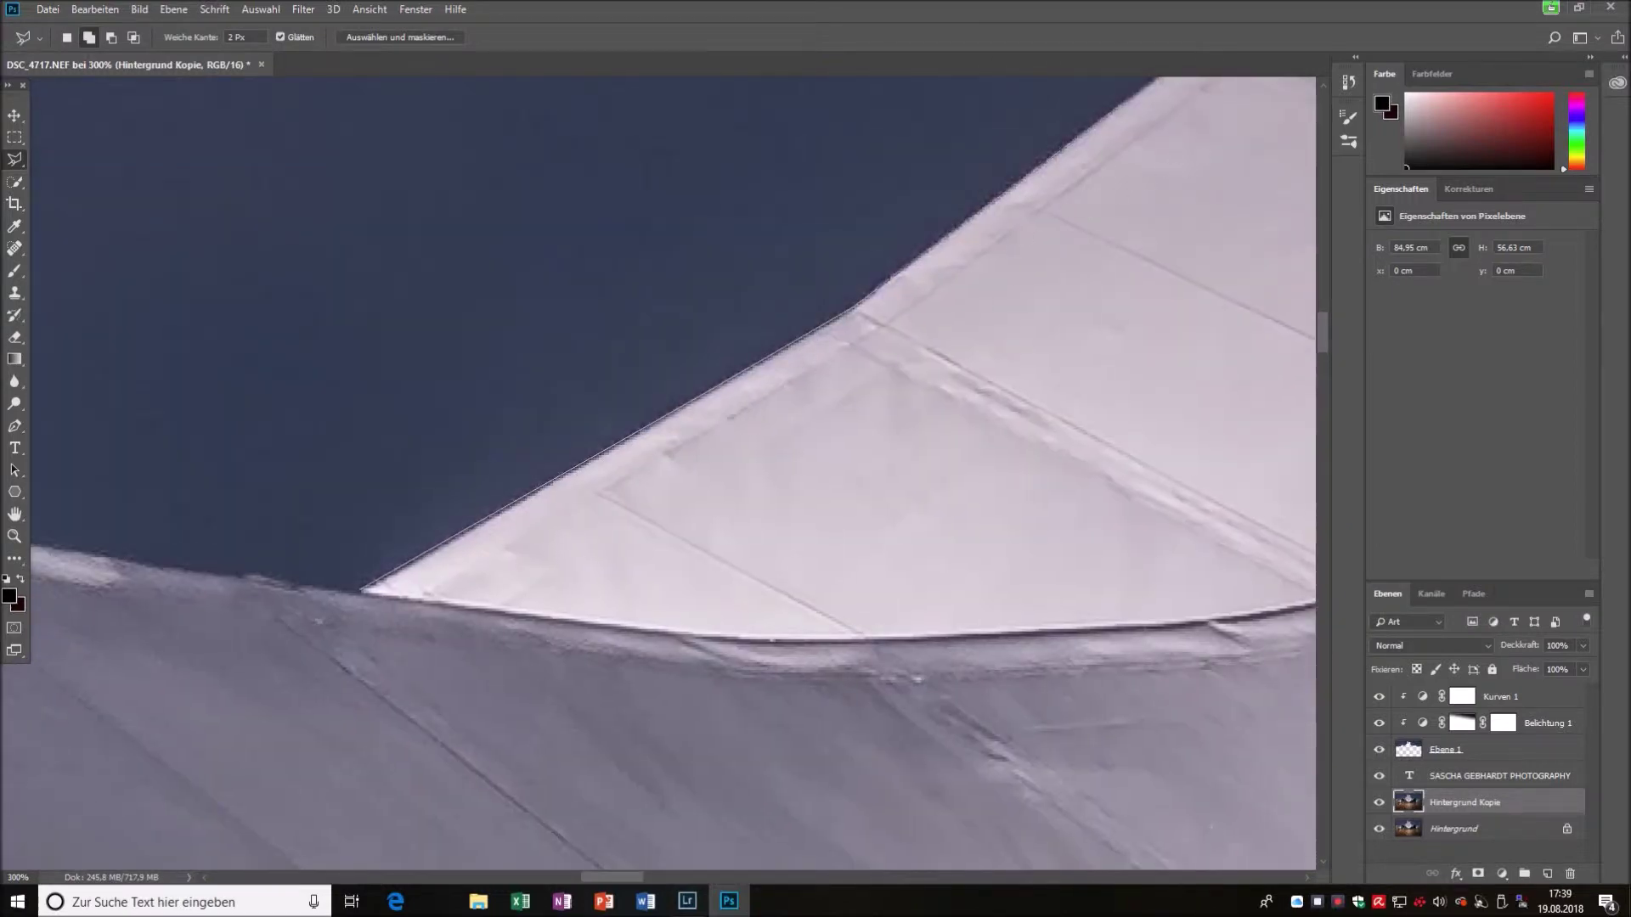
{"action": "scroll", "coordinate": [1087, 136], "scroll_direction": "up", "scroll_amount": 3}
{"action": "left_click", "coordinate": [1070, 276]}
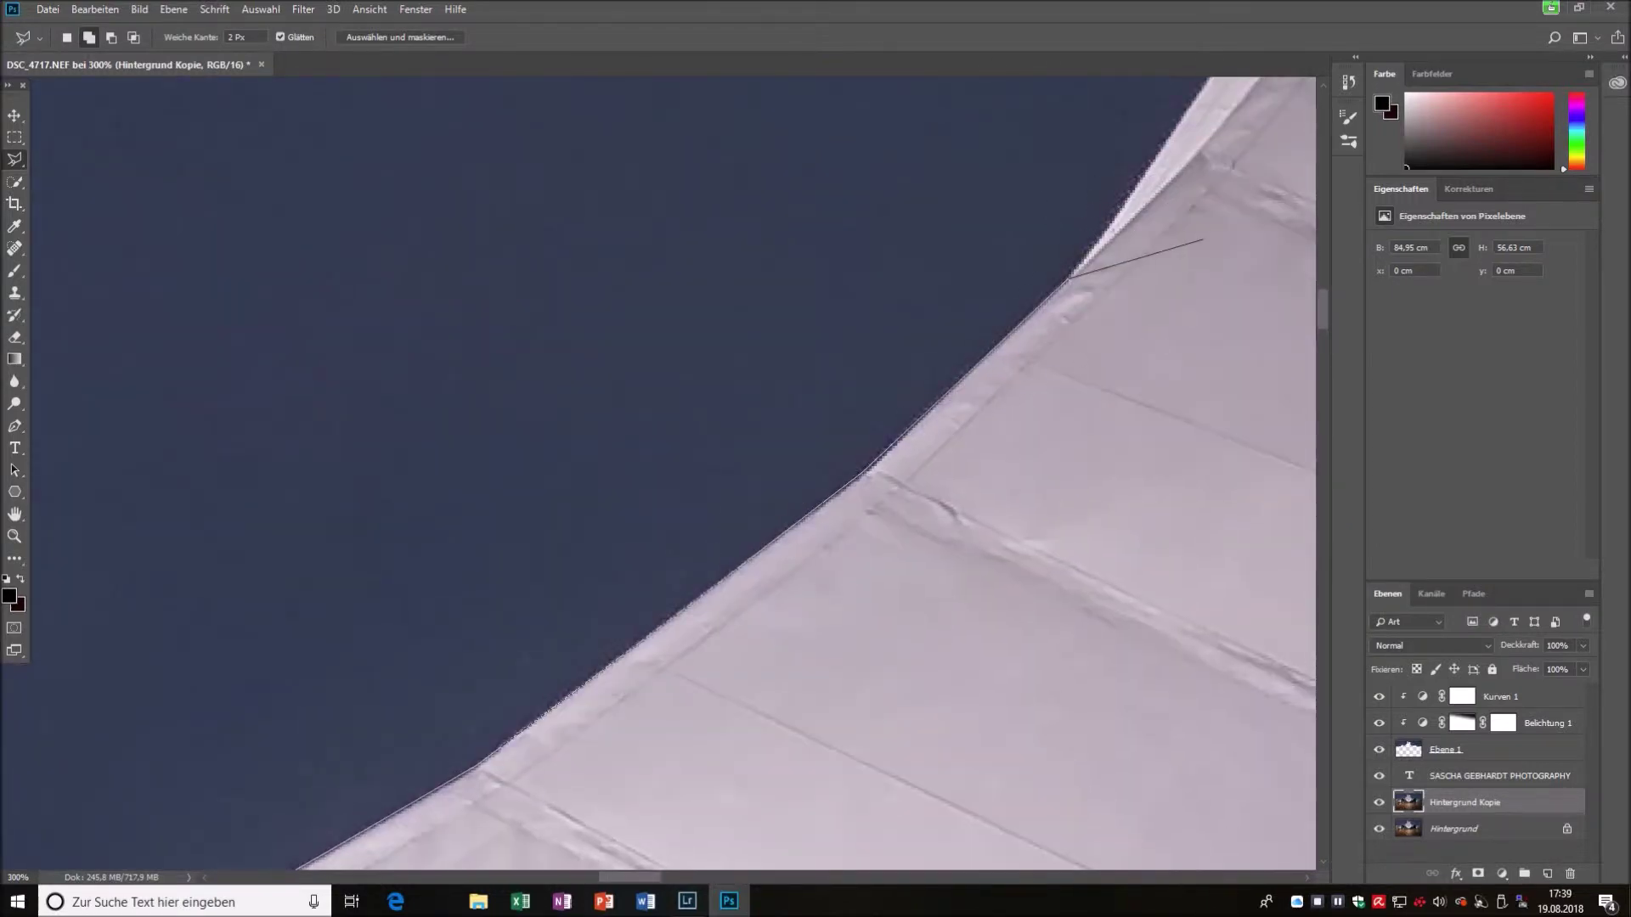
Continue the outline up to the sail tip and down along the small sail's edge.
{"action": "scroll", "coordinate": [1104, 170], "scroll_direction": "up", "scroll_amount": 2}
{"action": "scroll", "coordinate": [1104, 128], "scroll_direction": "up", "scroll_amount": 2}
{"action": "scroll", "coordinate": [1091, 85], "scroll_direction": "up", "scroll_amount": 2}
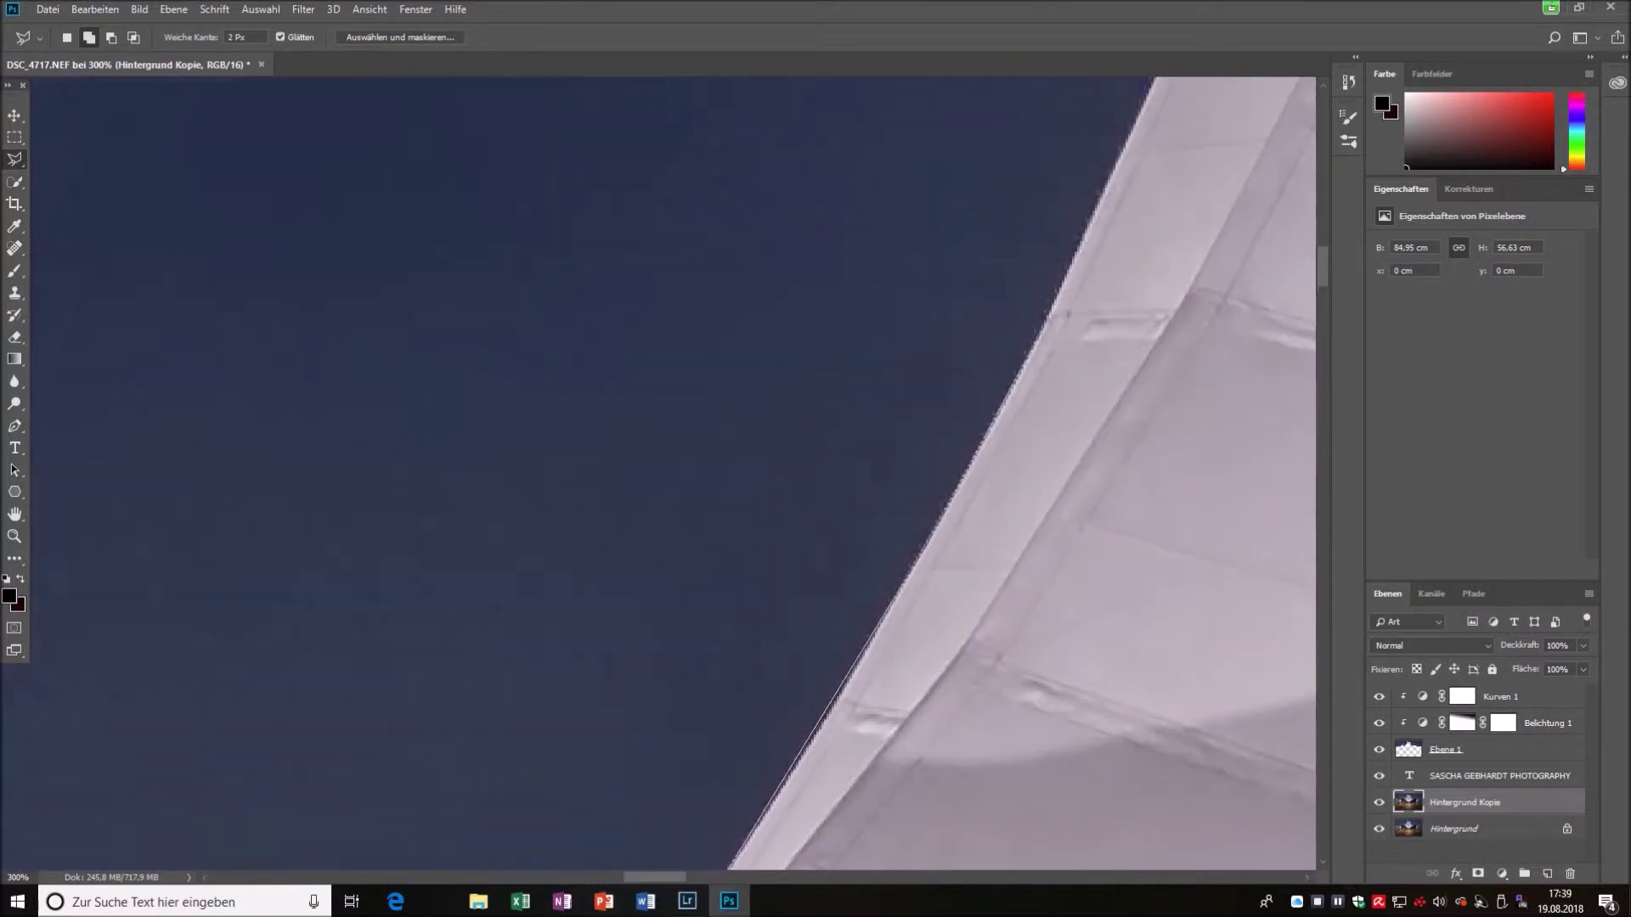
{"action": "scroll", "coordinate": [1070, 255], "scroll_direction": "up", "scroll_amount": 3}
{"action": "scroll", "coordinate": [1187, 170], "scroll_direction": "right", "scroll_amount": 1}
{"action": "scroll", "coordinate": [1187, 170], "scroll_direction": "up", "scroll_amount": 3}
{"action": "scroll", "coordinate": [1105, 144], "scroll_direction": "up", "scroll_amount": 2}
{"action": "scroll", "coordinate": [1070, 127], "scroll_direction": "up", "scroll_amount": 1}
{"action": "left_click", "coordinate": [1067, 116]}
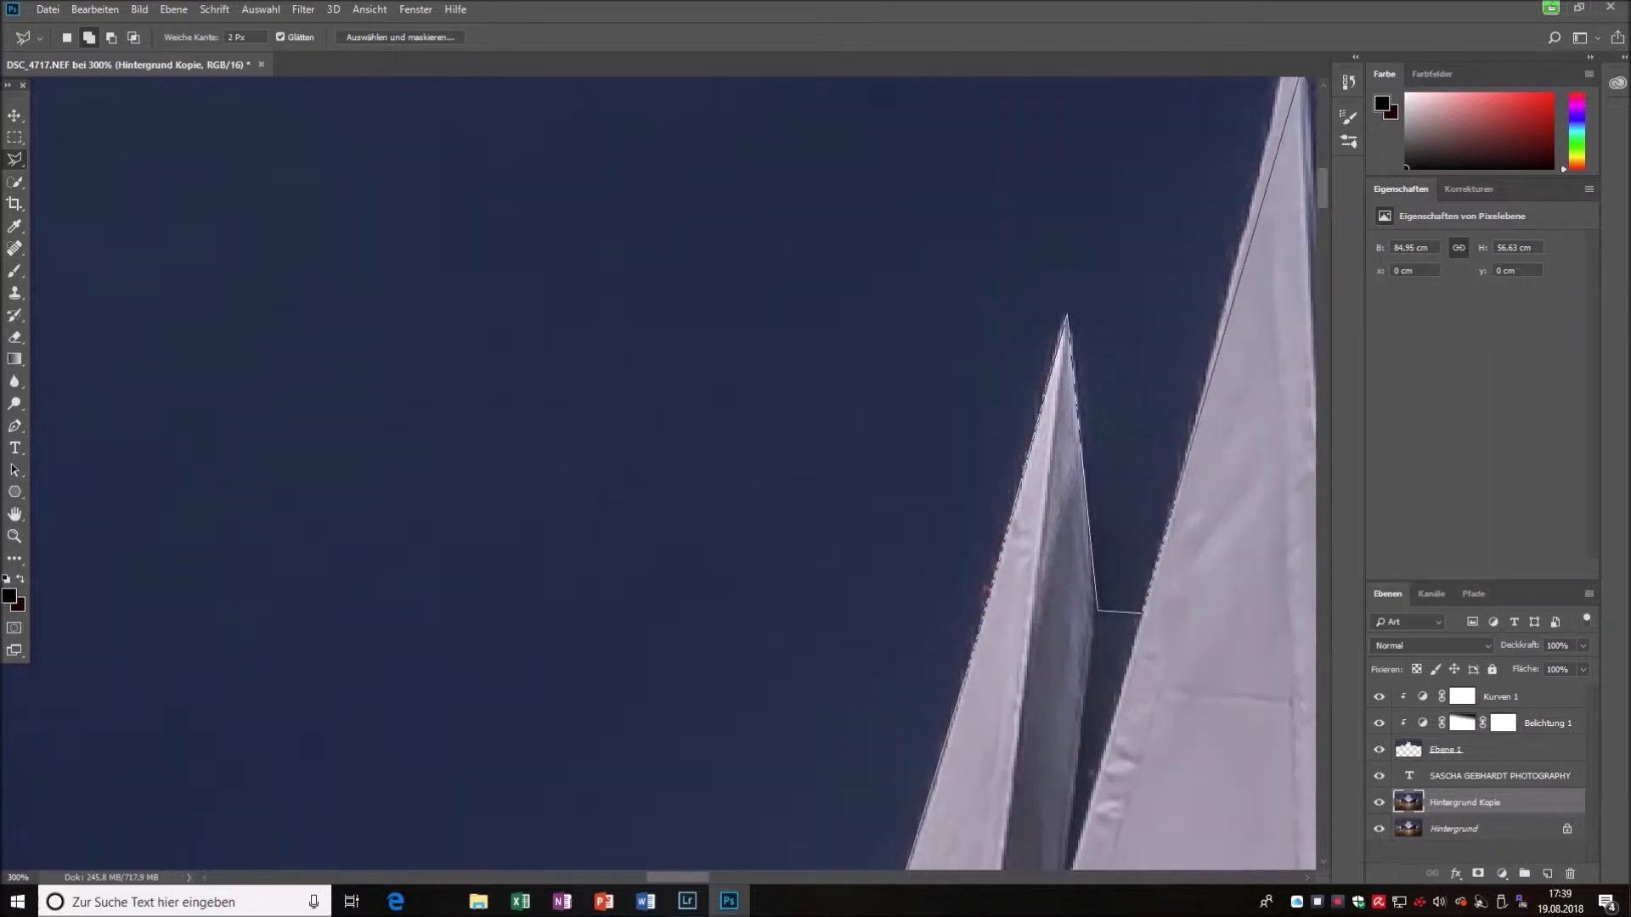
{"action": "scroll", "coordinate": [1104, 408], "scroll_direction": "down", "scroll_amount": 2}
{"action": "scroll", "coordinate": [846, 128], "scroll_direction": "down", "scroll_amount": 2}
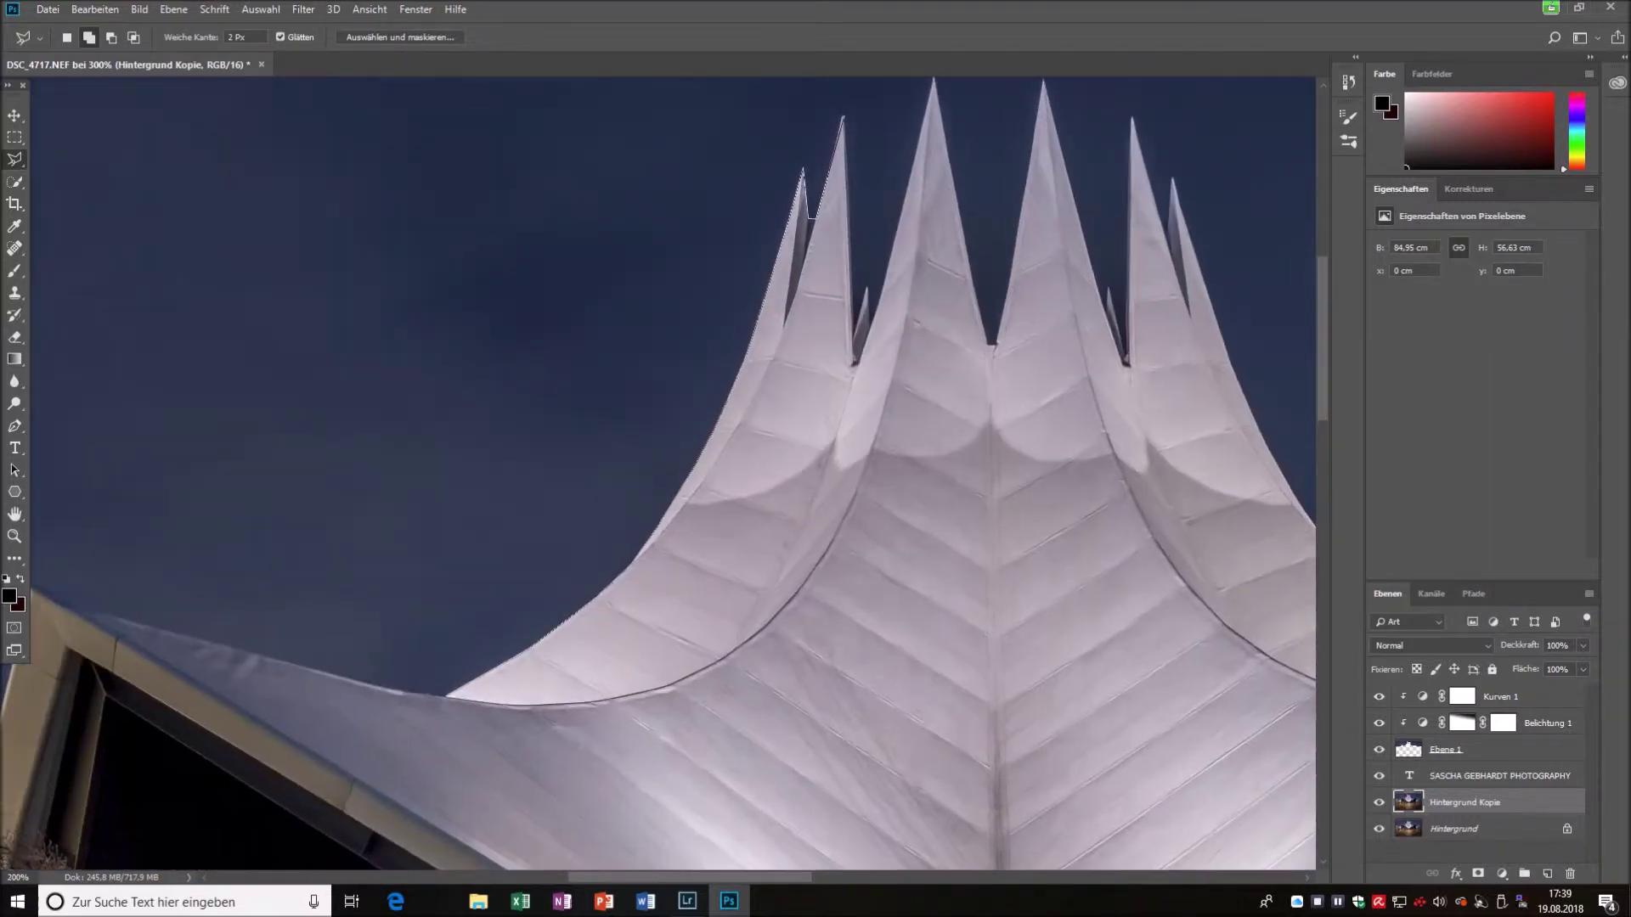
{"action": "scroll", "coordinate": [847, 219], "scroll_direction": "up", "scroll_amount": 5}
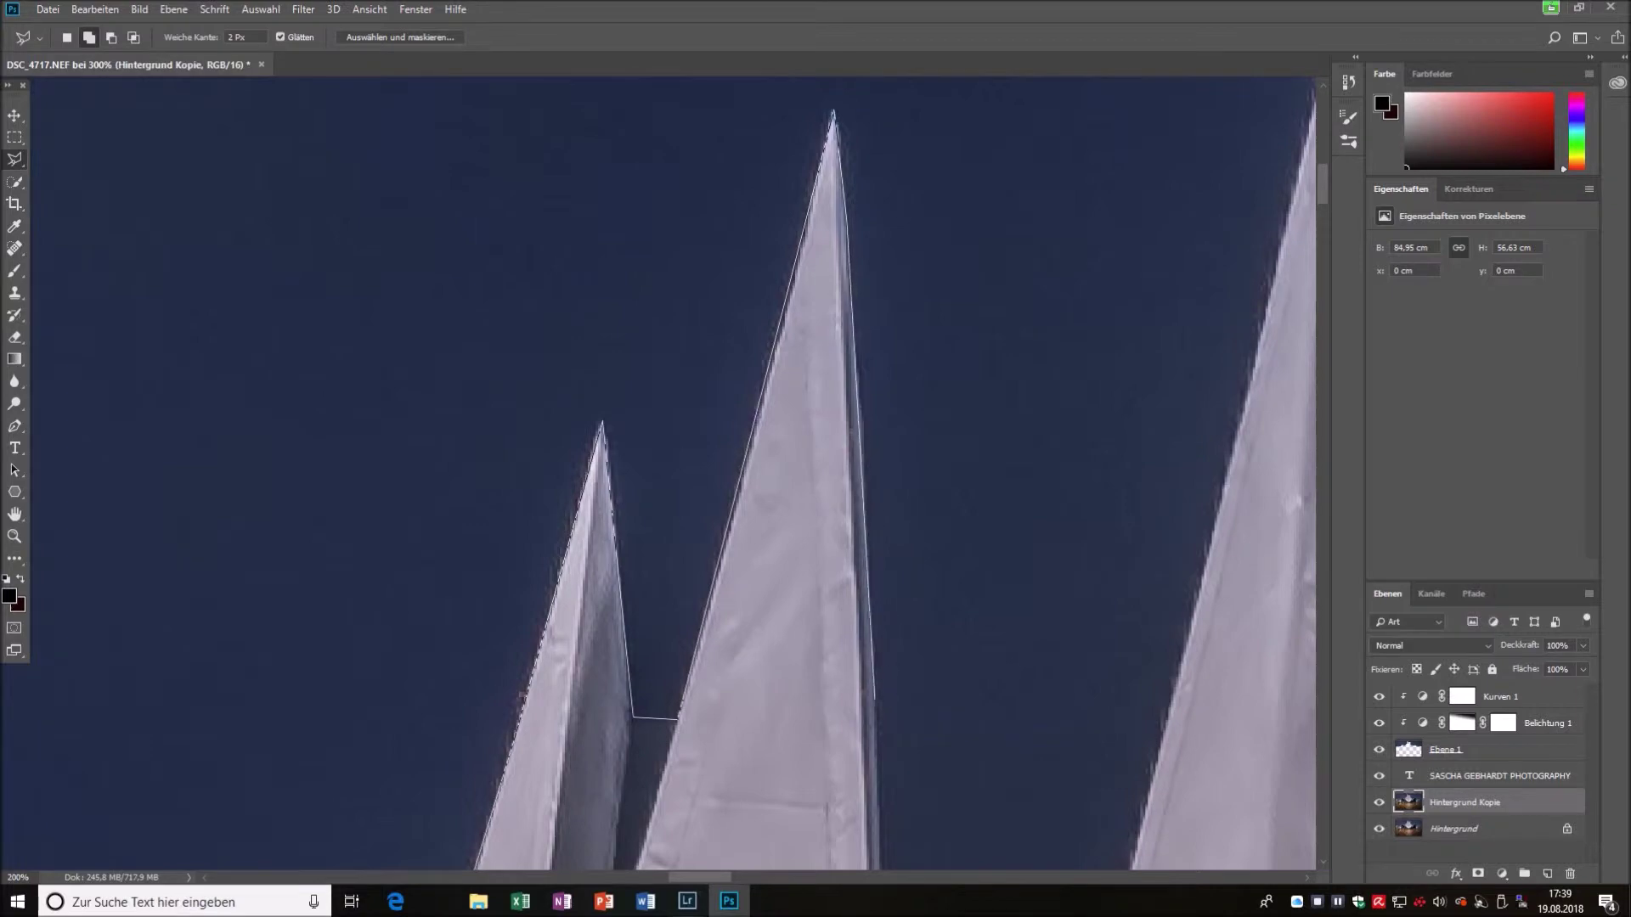
{"action": "scroll", "coordinate": [879, 748], "scroll_direction": "down", "scroll_amount": 5}
{"action": "left_click", "coordinate": [897, 837]}
{"action": "left_click", "coordinate": [977, 630]}
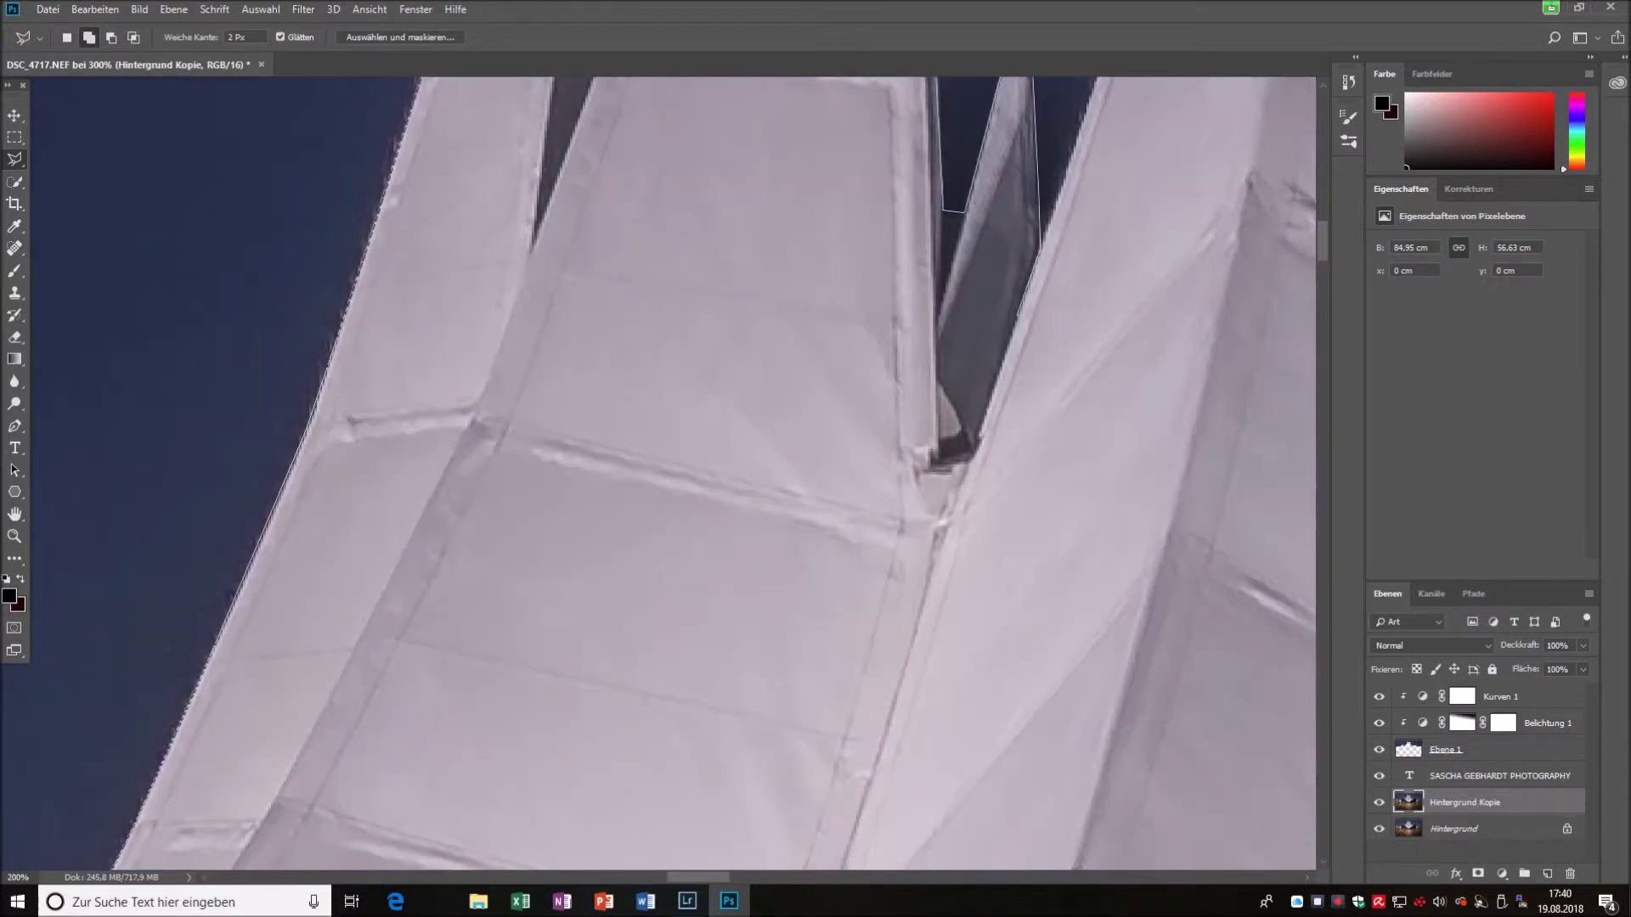
Close the traced sail outline into a selection and fit the whole photo on screen.
{"action": "scroll", "coordinate": [892, 713], "scroll_direction": "down", "scroll_amount": 2}
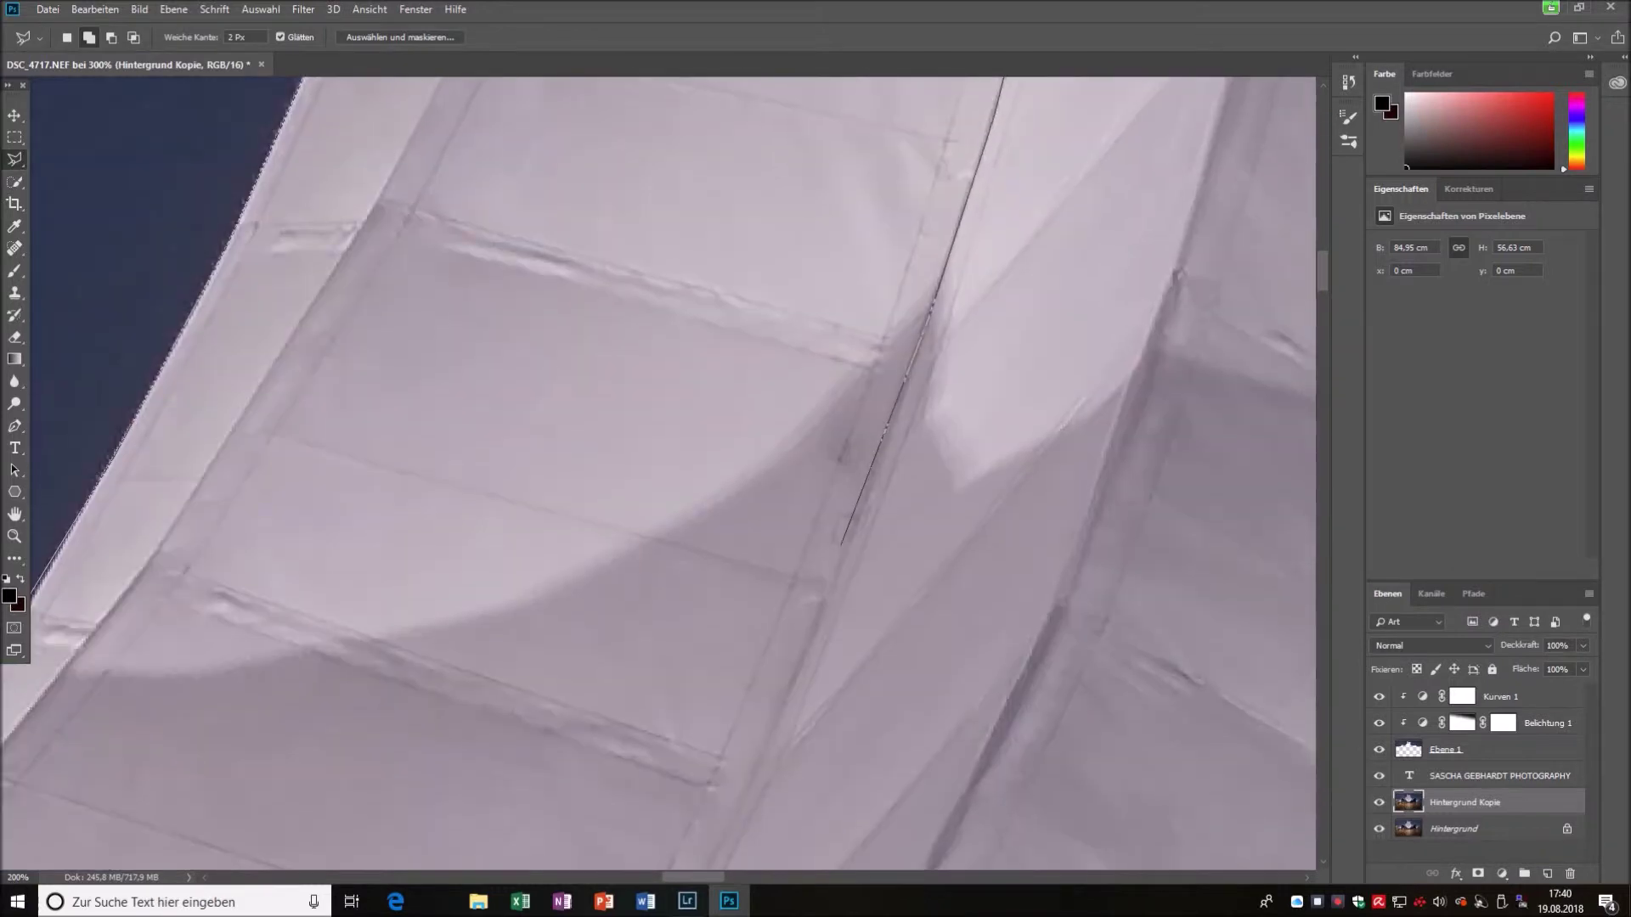
{"action": "scroll", "coordinate": [815, 510], "scroll_direction": "down", "scroll_amount": 5}
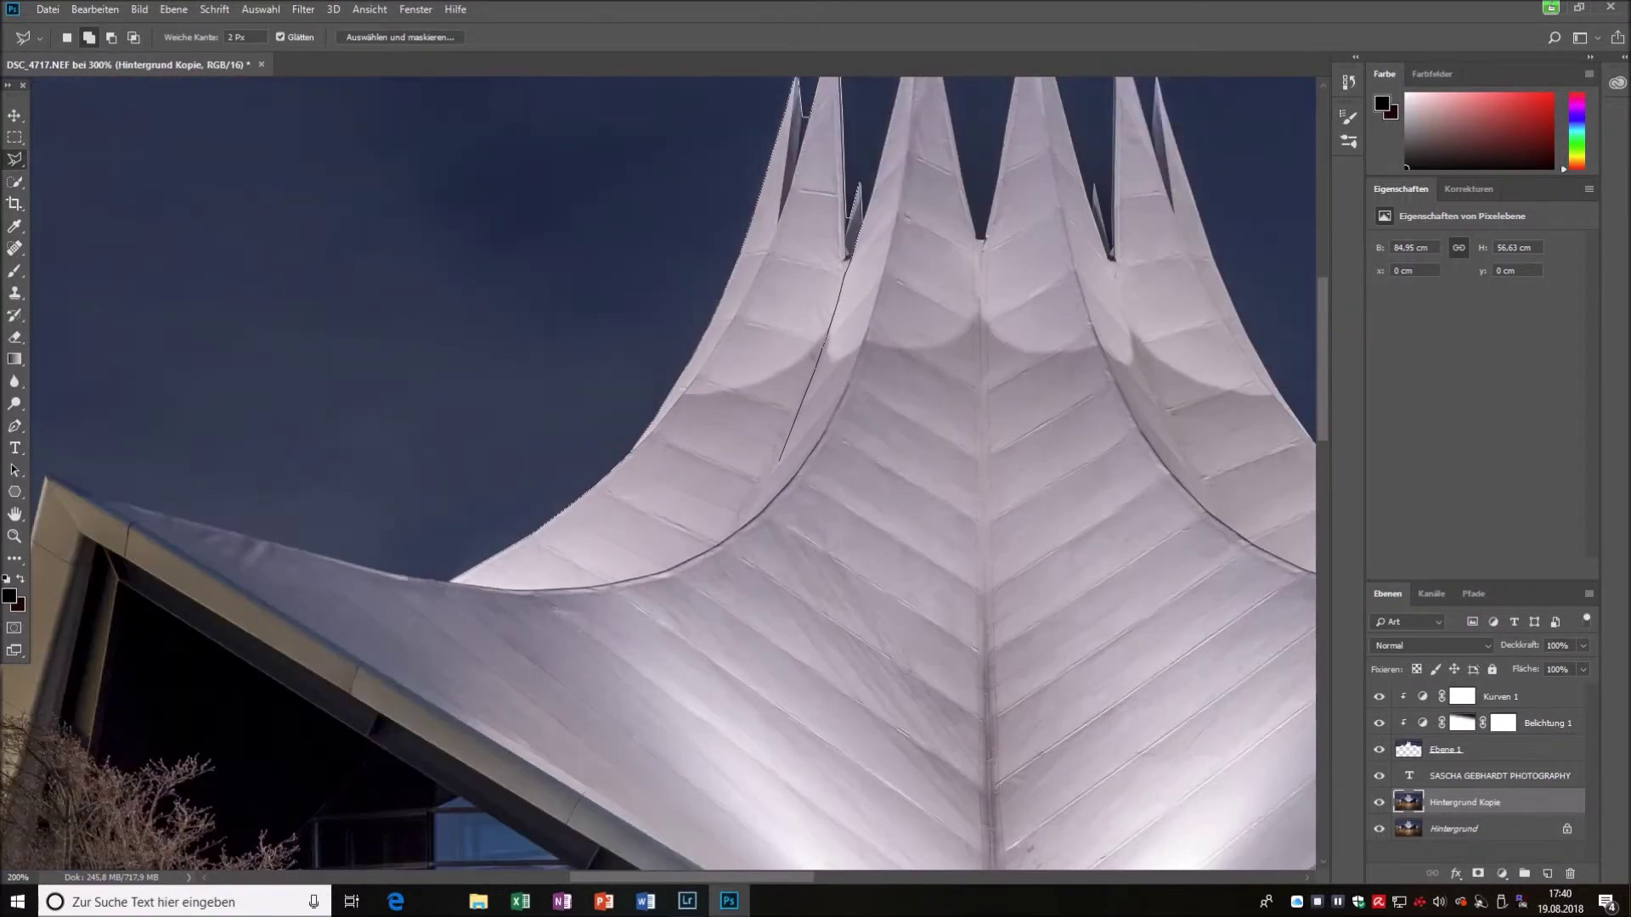
{"action": "scroll", "coordinate": [780, 460], "scroll_direction": "up", "scroll_amount": 2}
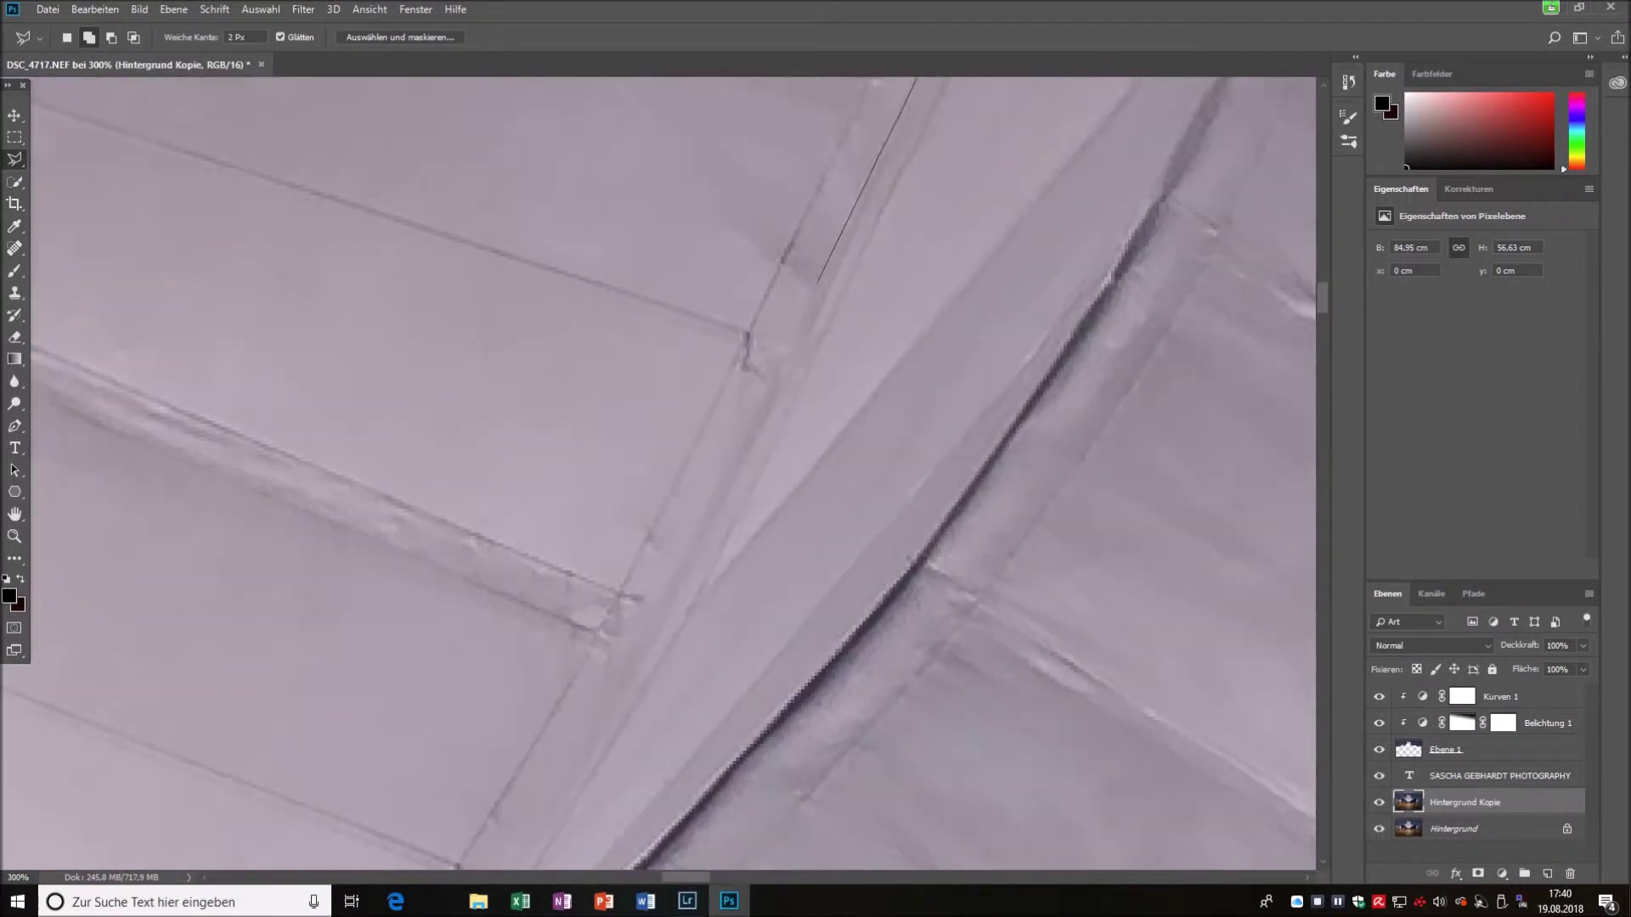
{"action": "scroll", "coordinate": [577, 815], "scroll_direction": "down", "scroll_amount": 3}
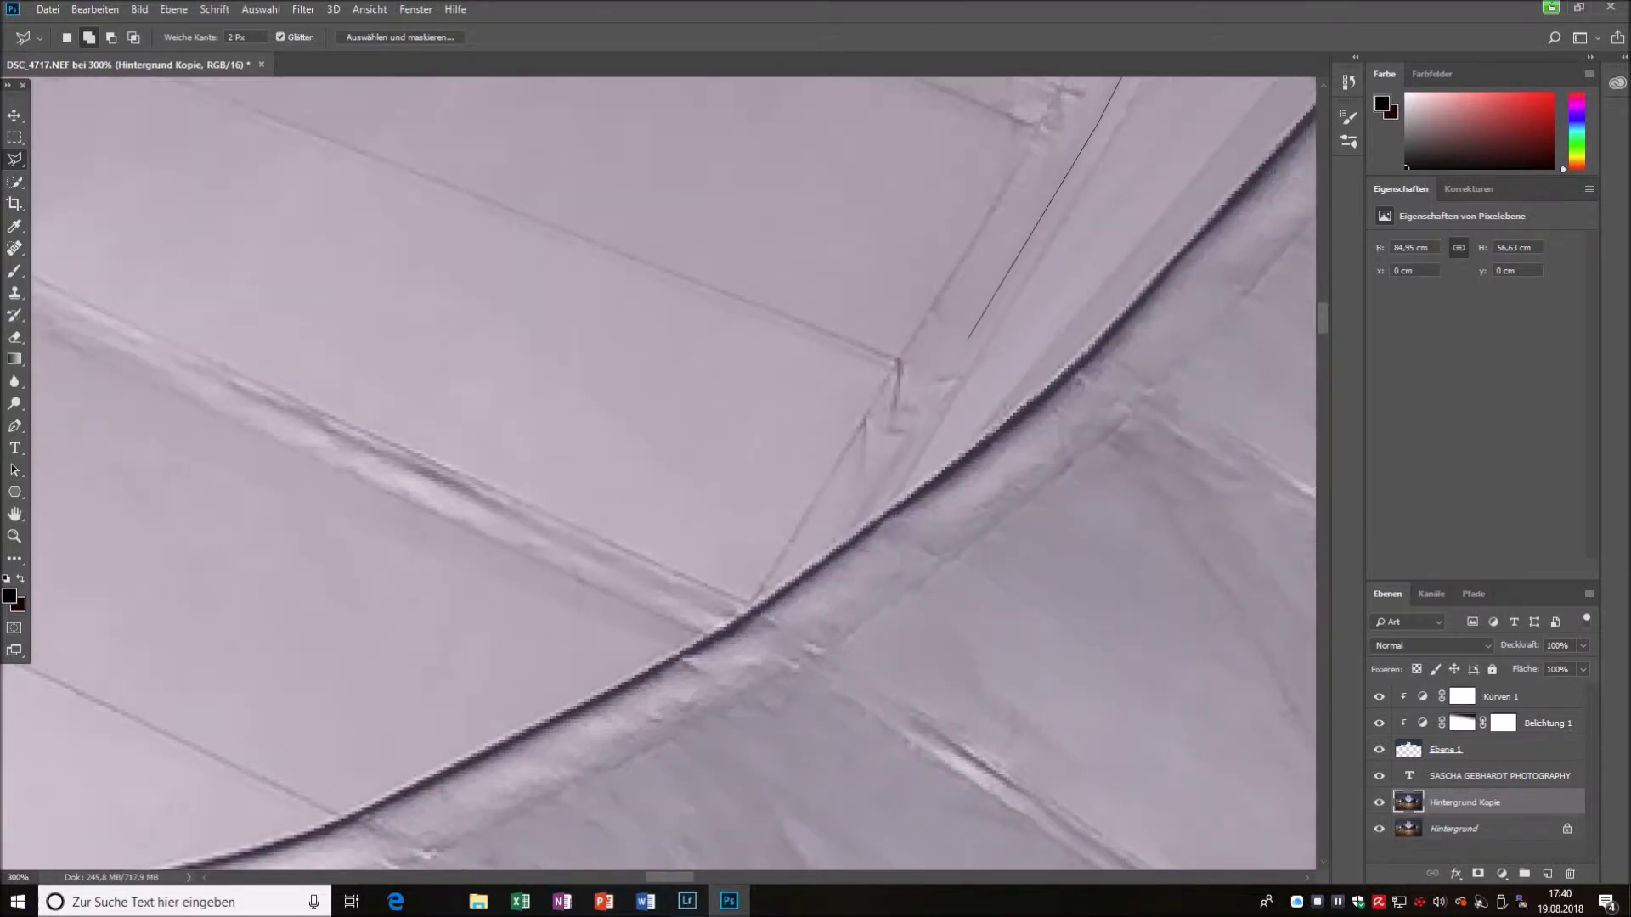
{"action": "scroll", "coordinate": [1072, 387], "scroll_direction": "left", "scroll_amount": 2}
{"action": "scroll", "coordinate": [1072, 386], "scroll_direction": "left", "scroll_amount": 2}
{"action": "scroll", "coordinate": [1072, 387], "scroll_direction": "left", "scroll_amount": 2}
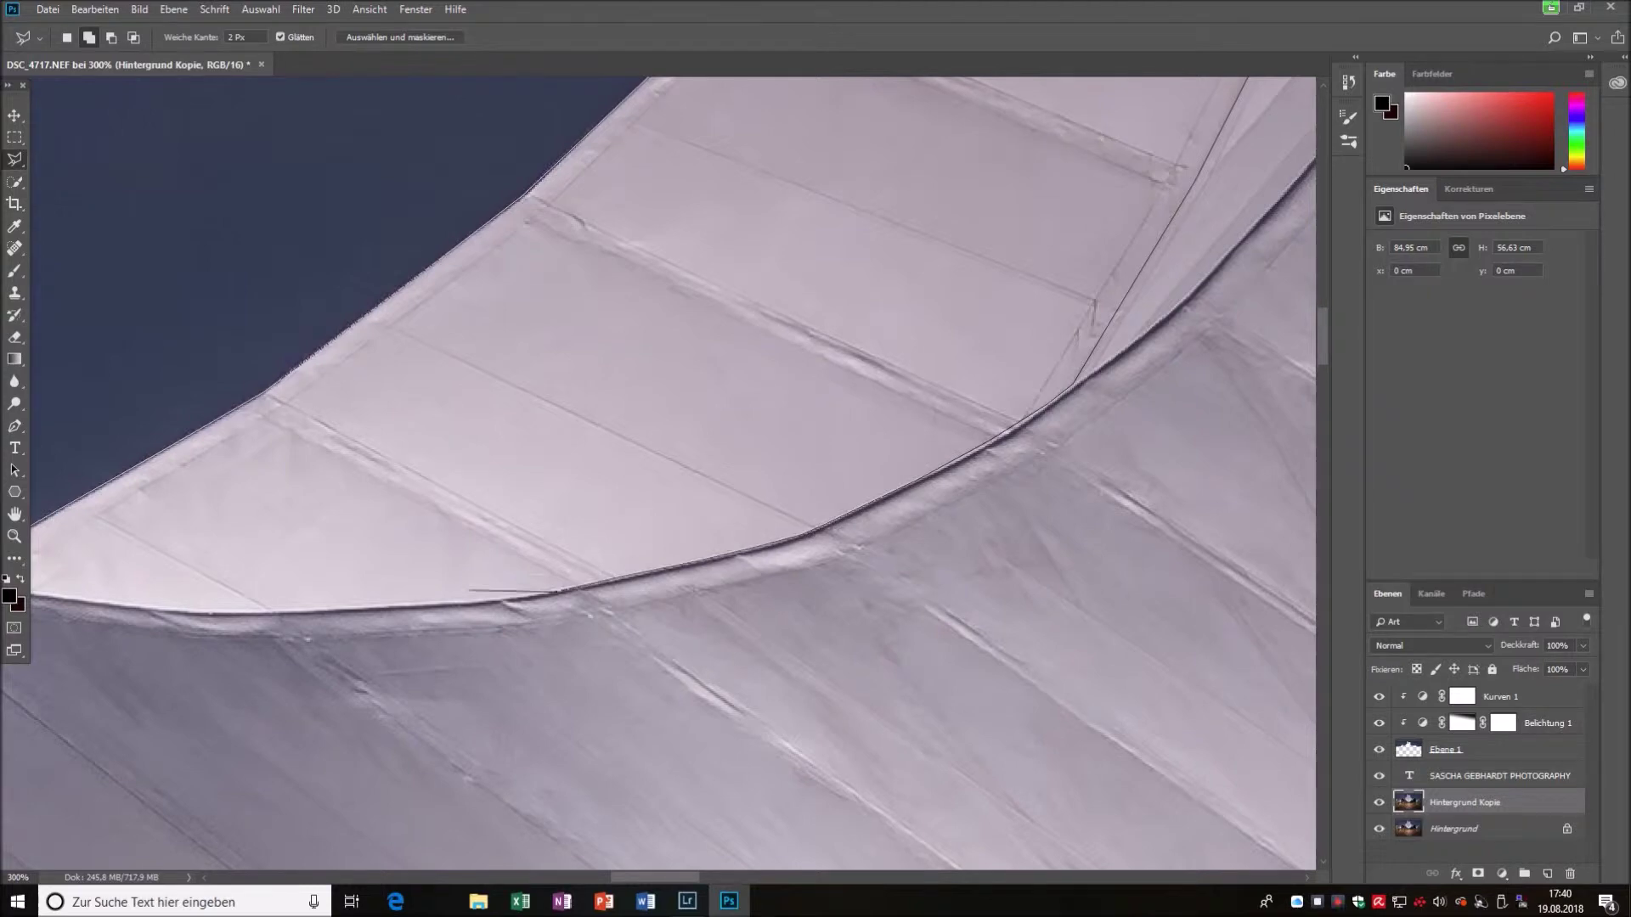
{"action": "scroll", "coordinate": [196, 610], "scroll_direction": "left", "scroll_amount": 5}
{"action": "scroll", "coordinate": [195, 609], "scroll_direction": "down", "scroll_amount": 2}
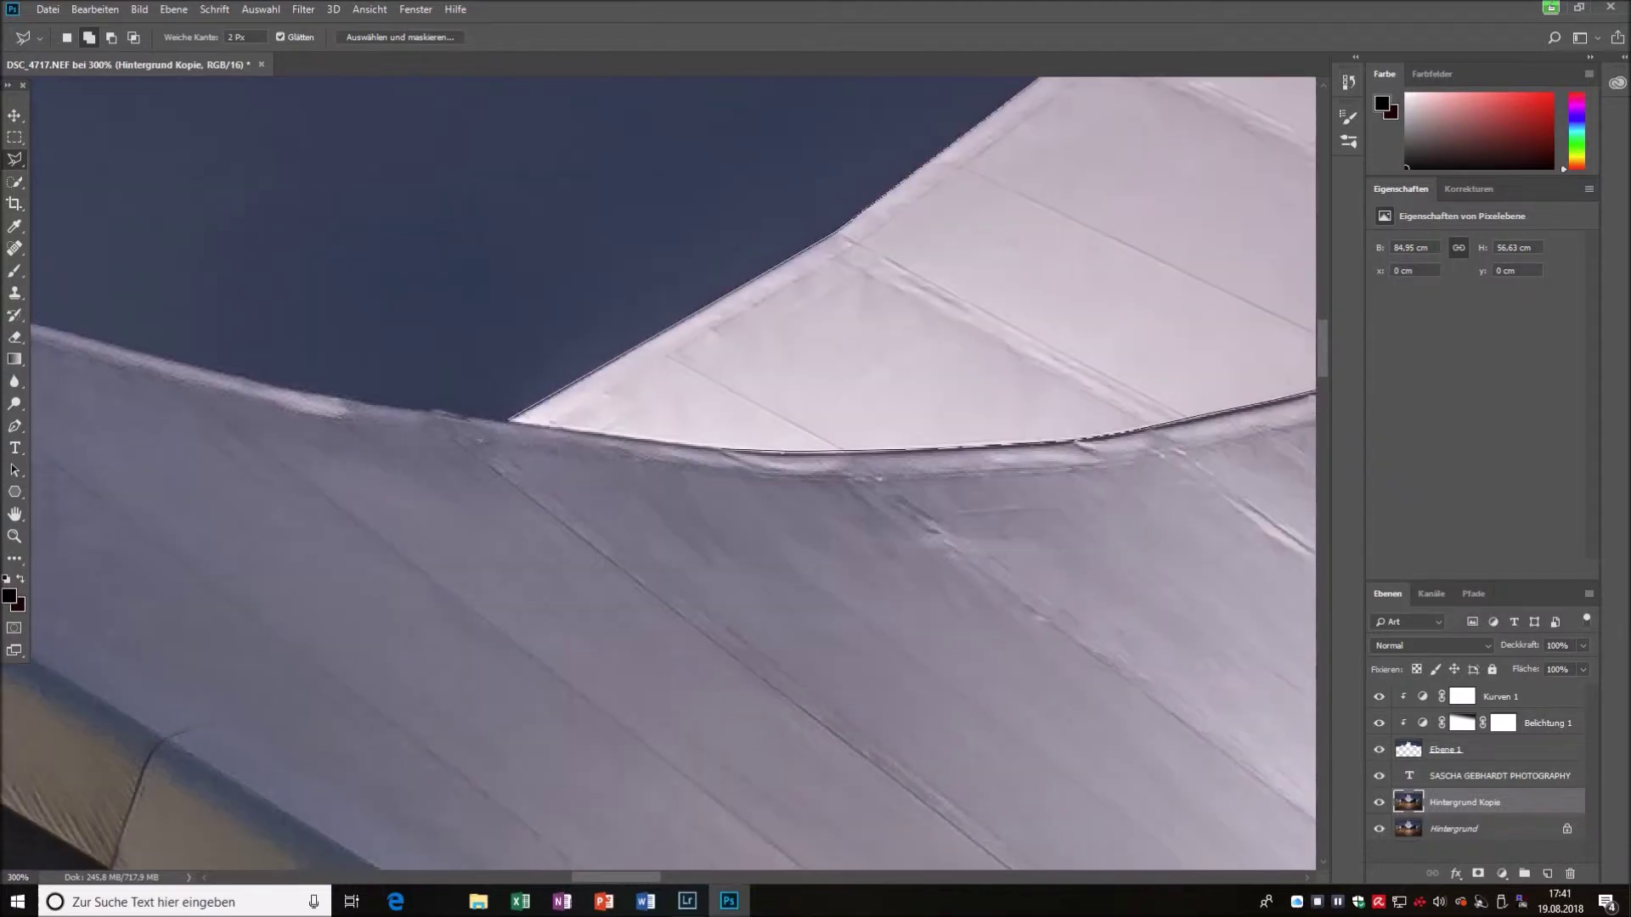
{"action": "key", "text": "Return"}
{"action": "key", "text": "z"}
{"action": "key", "text": "ctrl+0"}
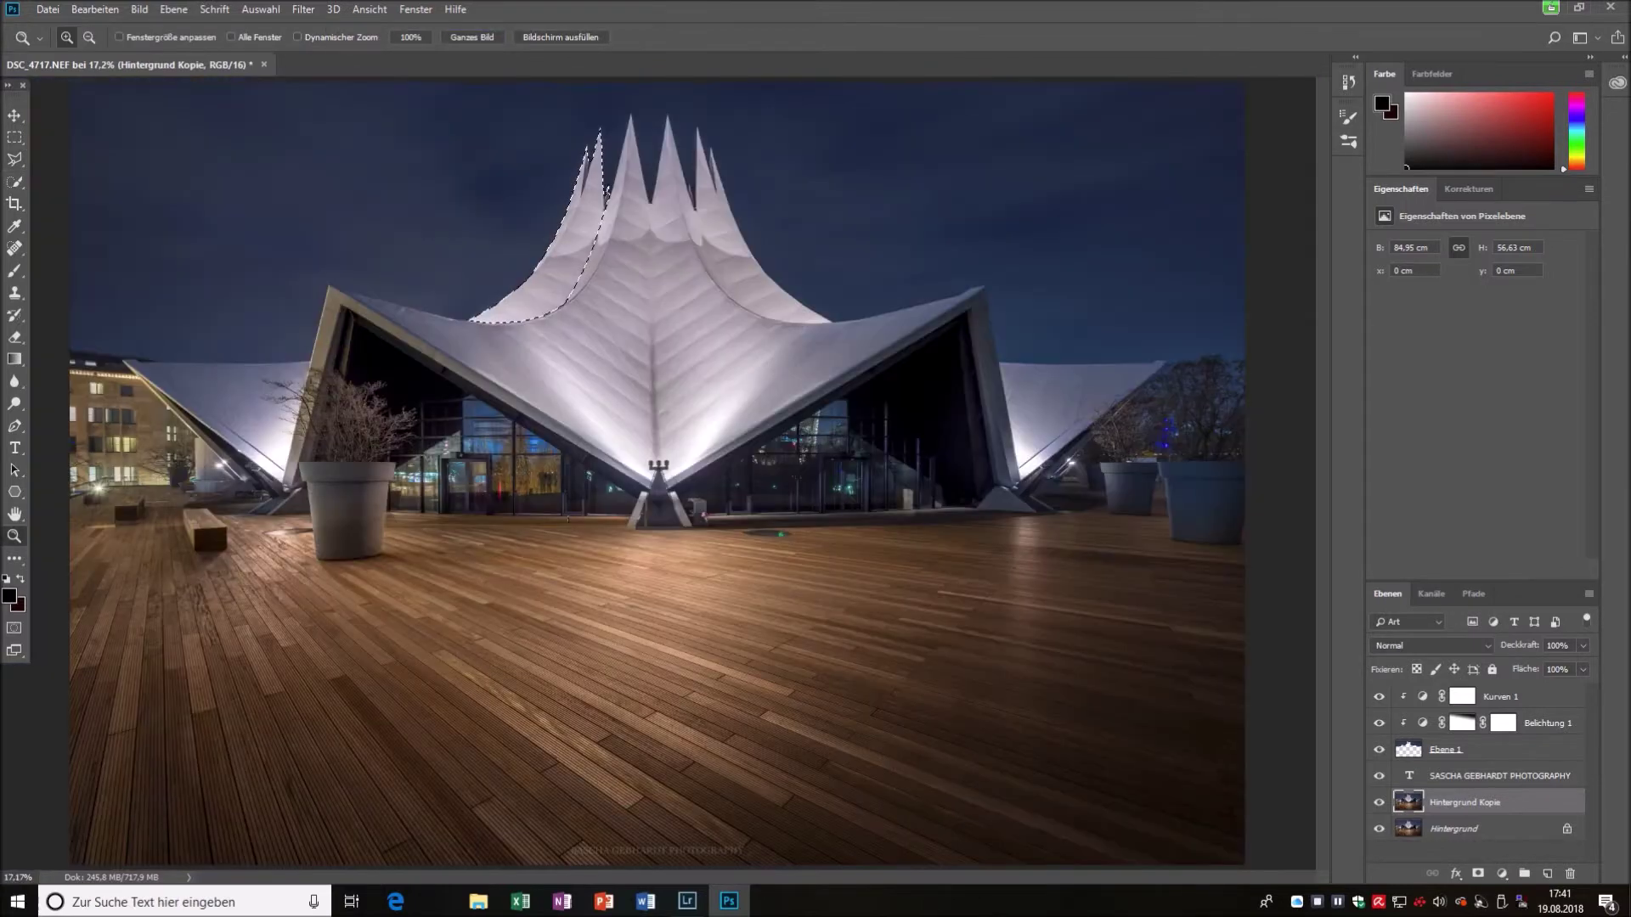
Copy the sail selection to Ebene 2, brighten it with a +0.49 exposure, then select Hintergrund Kopie.
{"action": "key", "text": "l"}
{"action": "key", "text": "ctrl+j"}
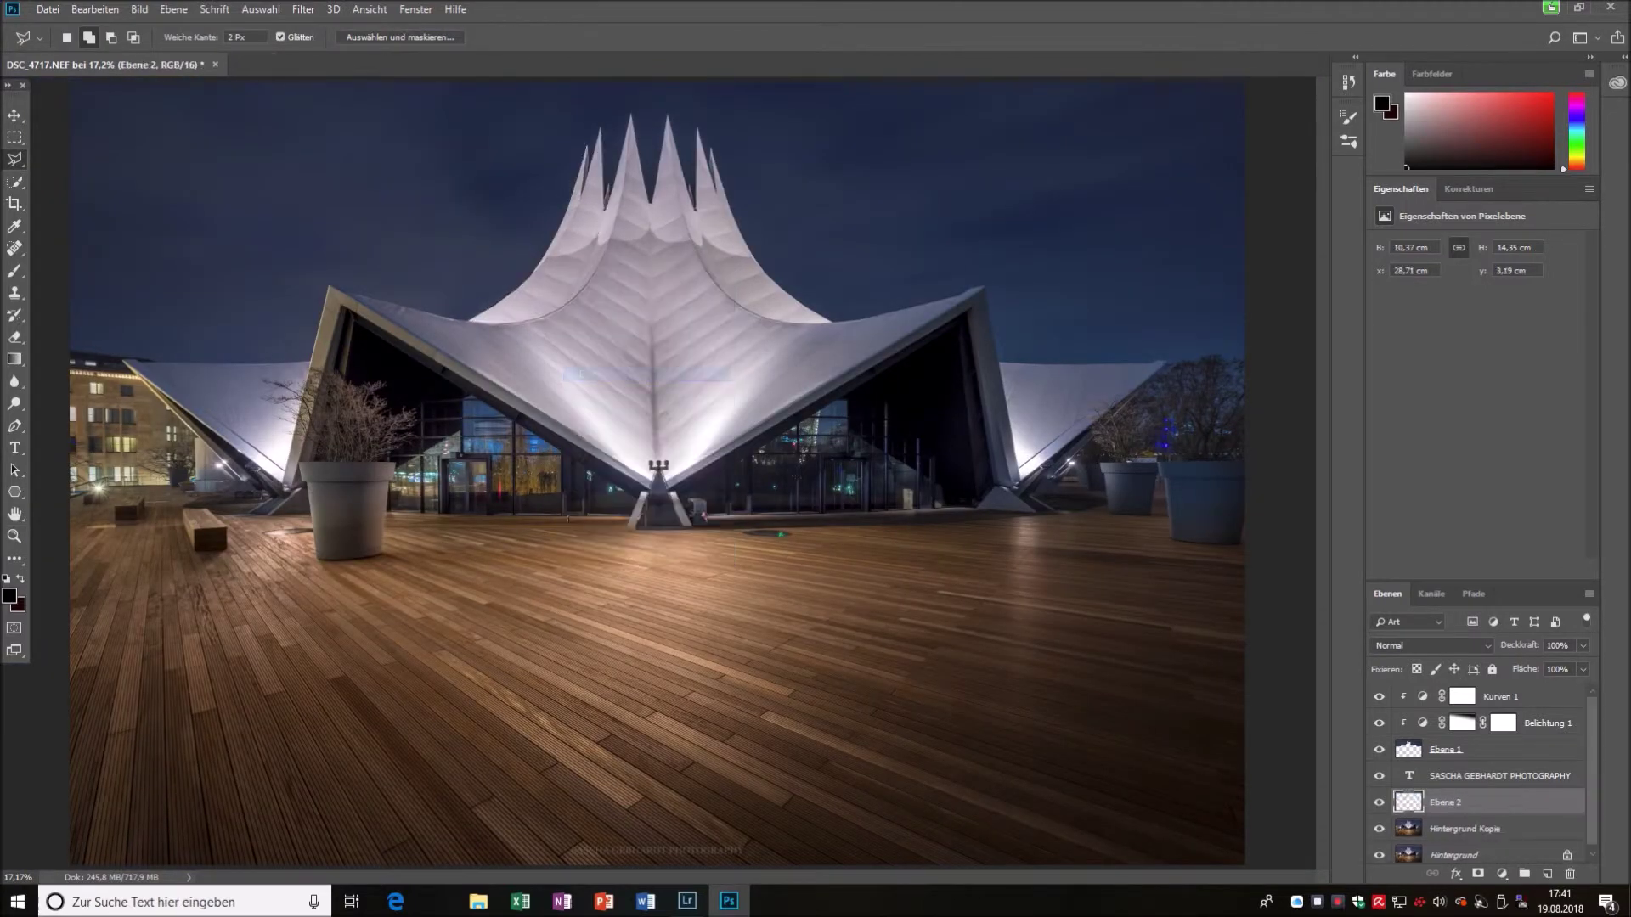
{"action": "left_click", "coordinate": [1474, 228]}
{"action": "left_click_drag", "start_coordinate": [1475, 288], "coordinate": [1465, 288]}
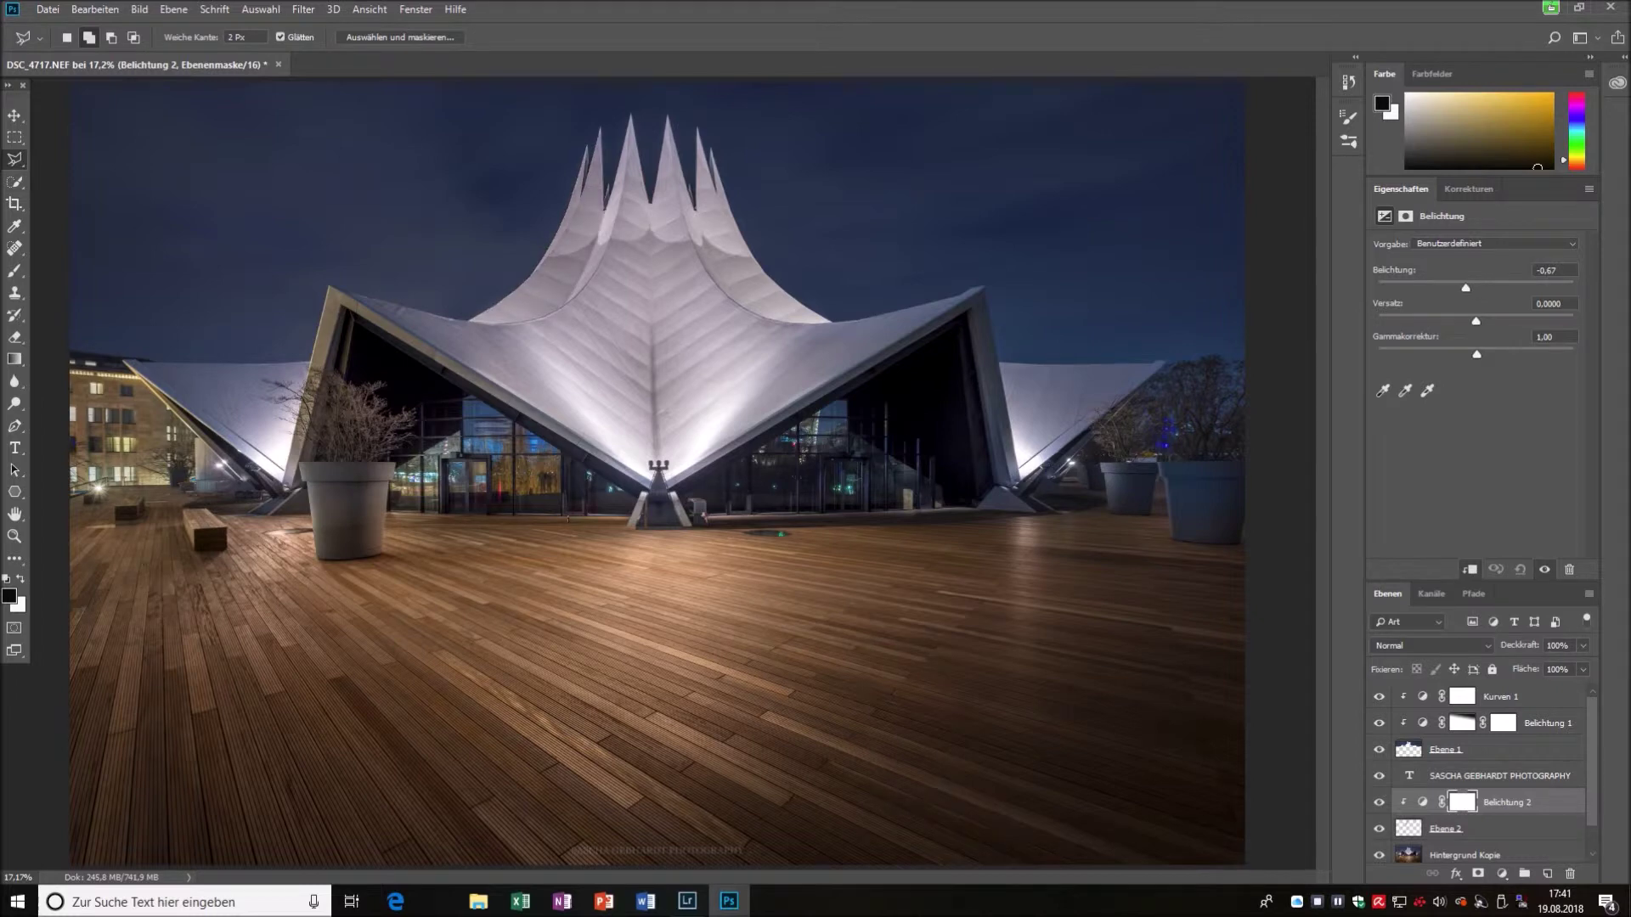
{"action": "left_click_drag", "start_coordinate": [1466, 288], "coordinate": [1483, 288]}
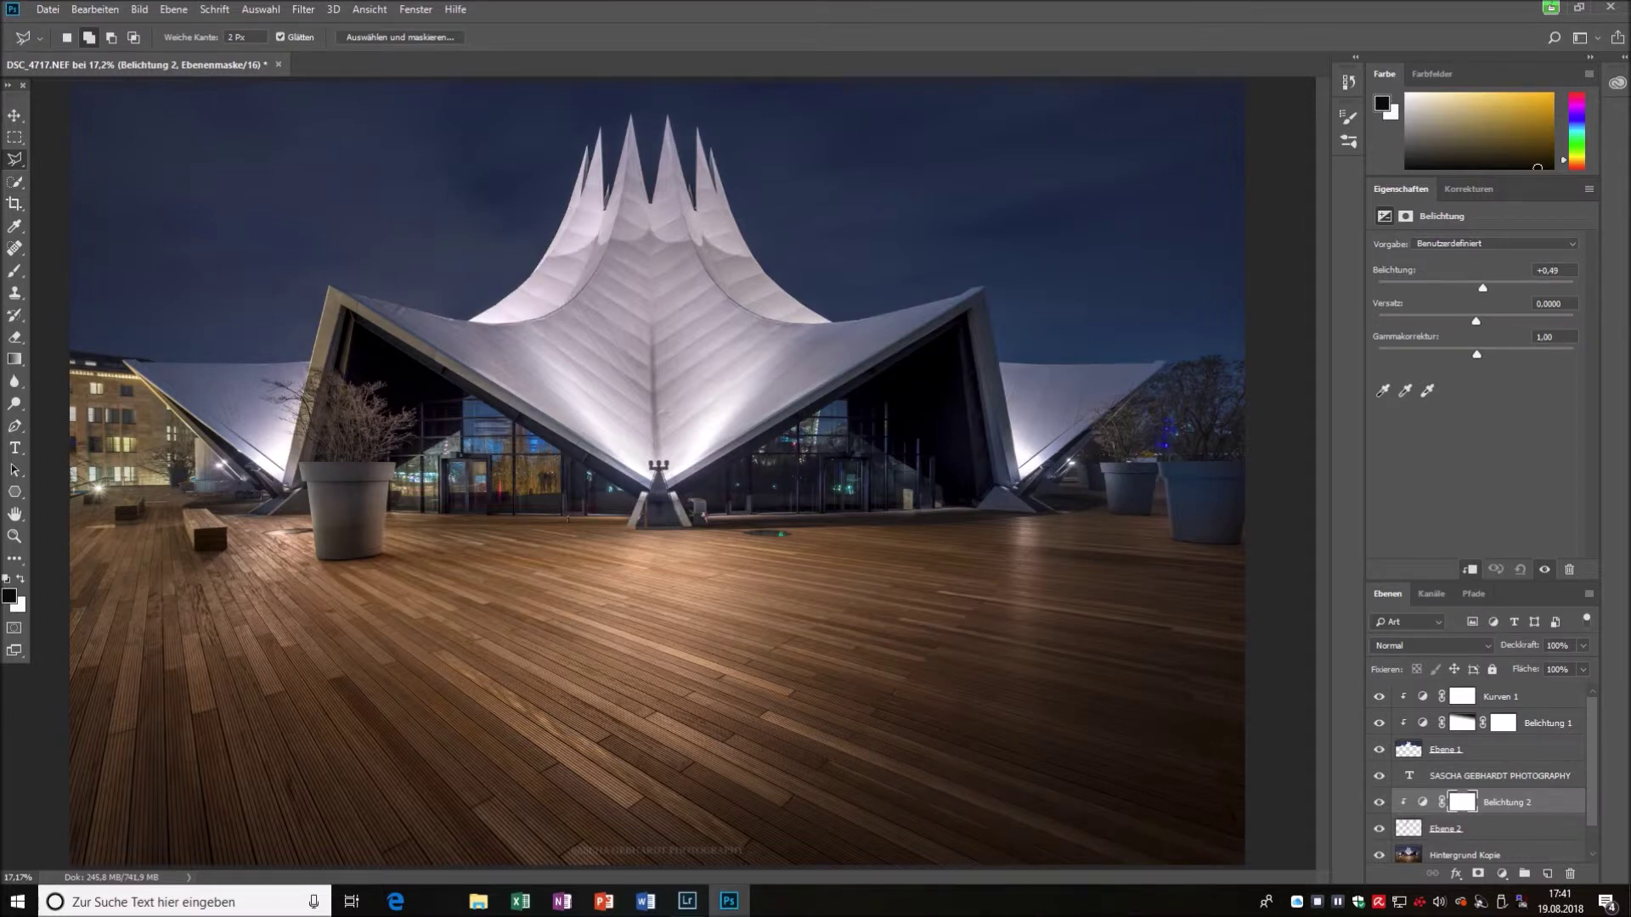
{"action": "scroll", "coordinate": [1487, 790], "scroll_direction": "down", "scroll_amount": 1}
{"action": "left_click", "coordinate": [1464, 823]}
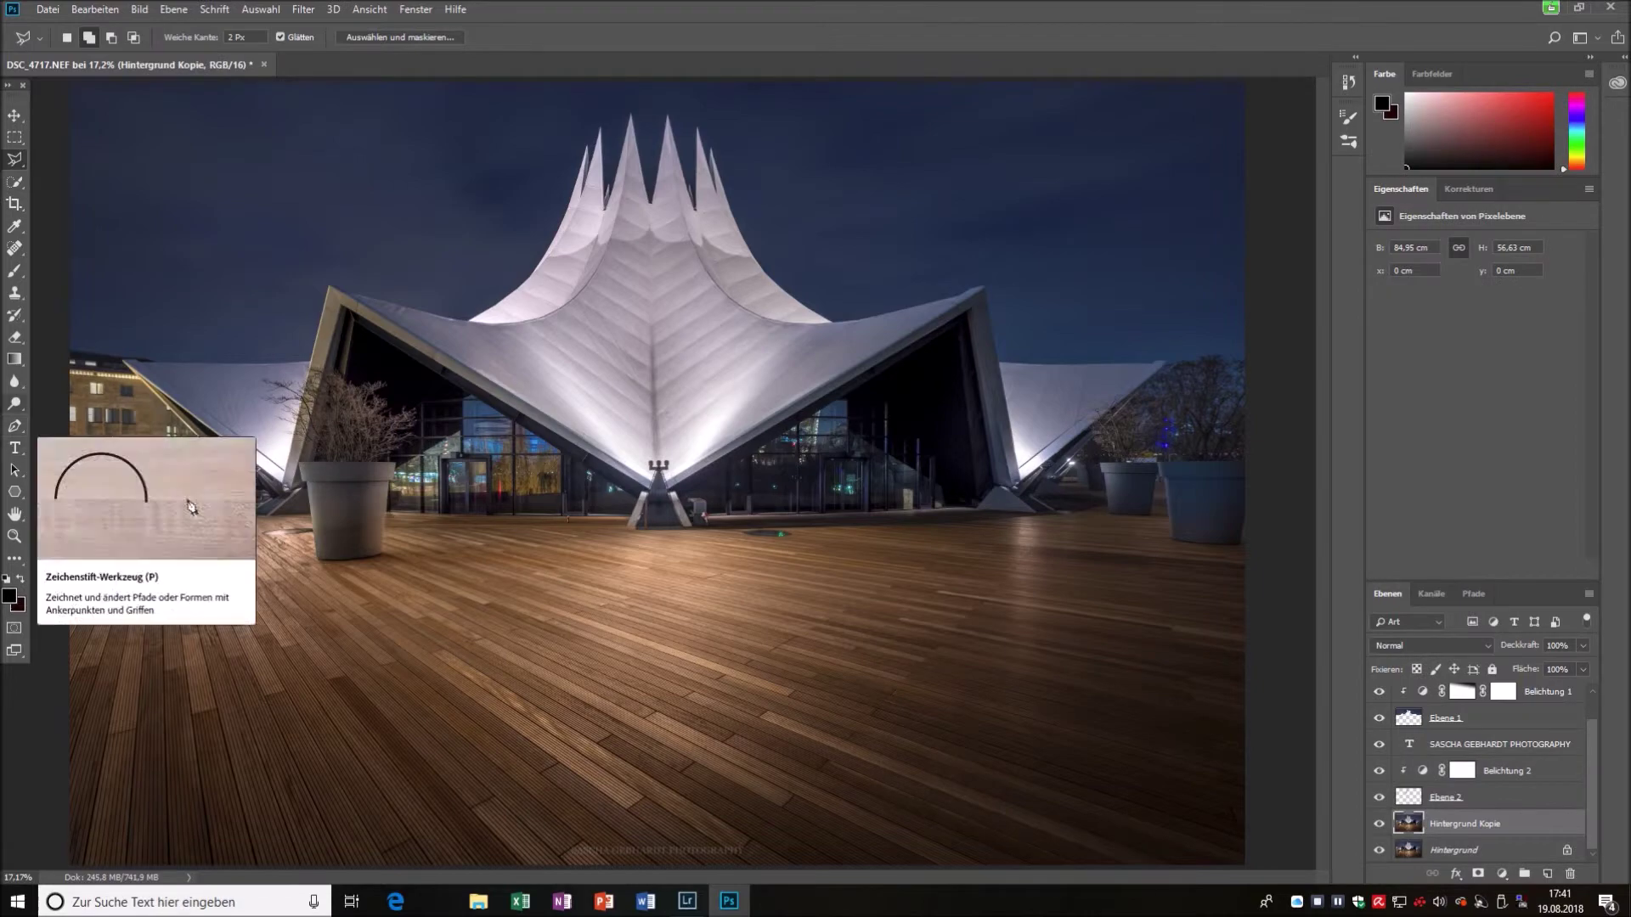
Zoom in and trace points along the next sail's edge up toward its tip.
{"action": "scroll", "coordinate": [813, 188], "scroll_direction": "up", "scroll_amount": 3}
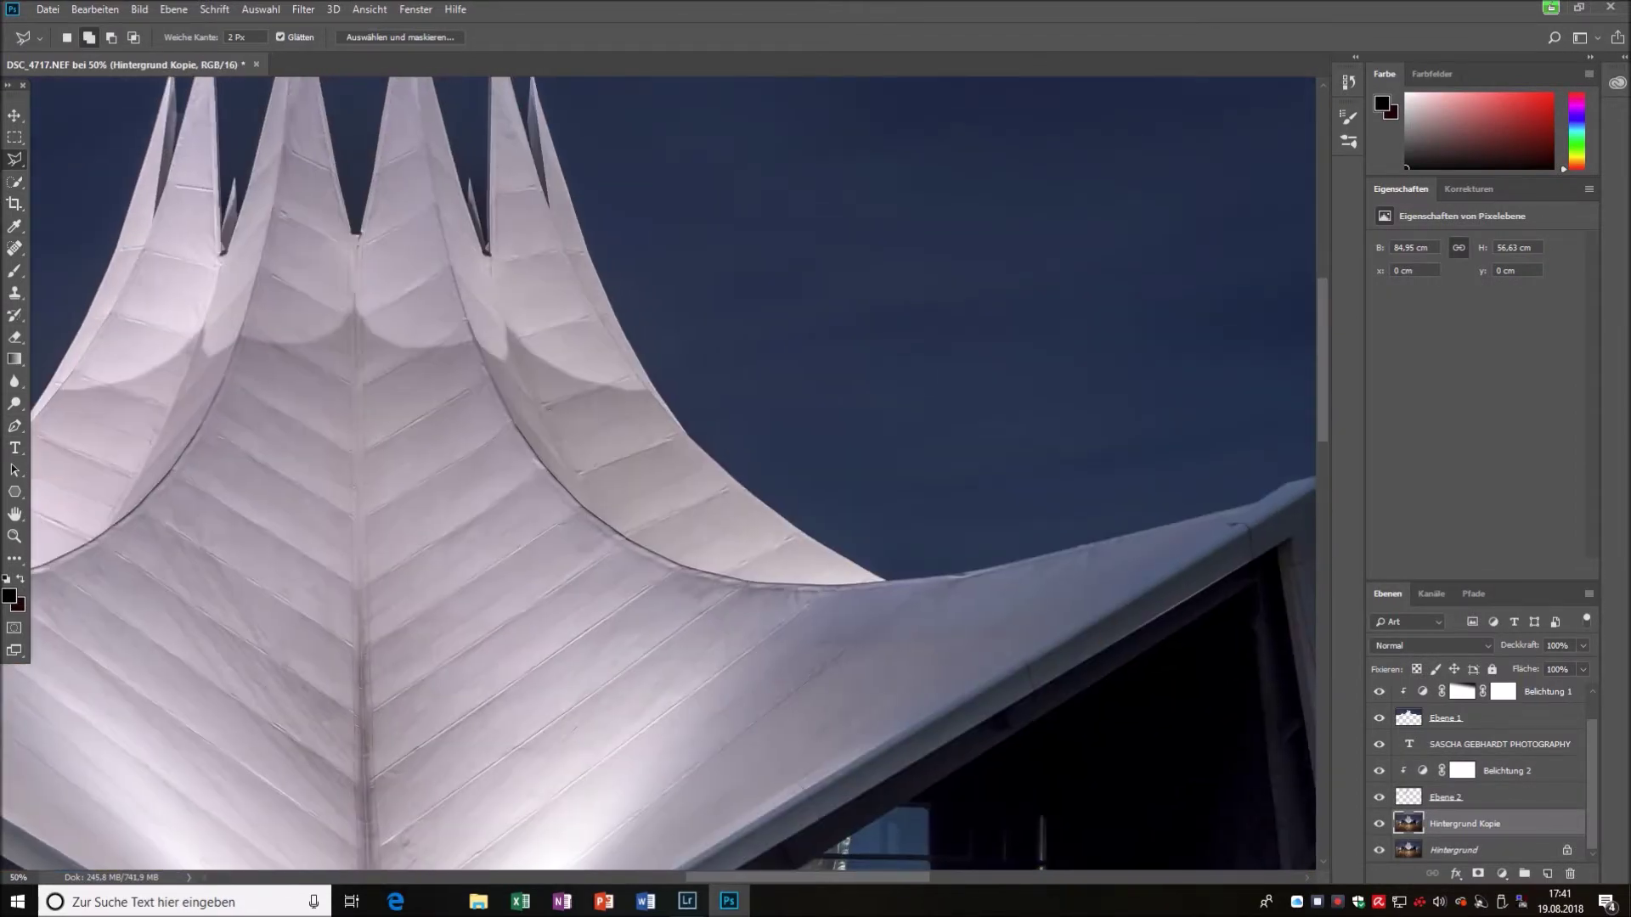
{"action": "scroll", "coordinate": [552, 202], "scroll_direction": "up", "scroll_amount": 2}
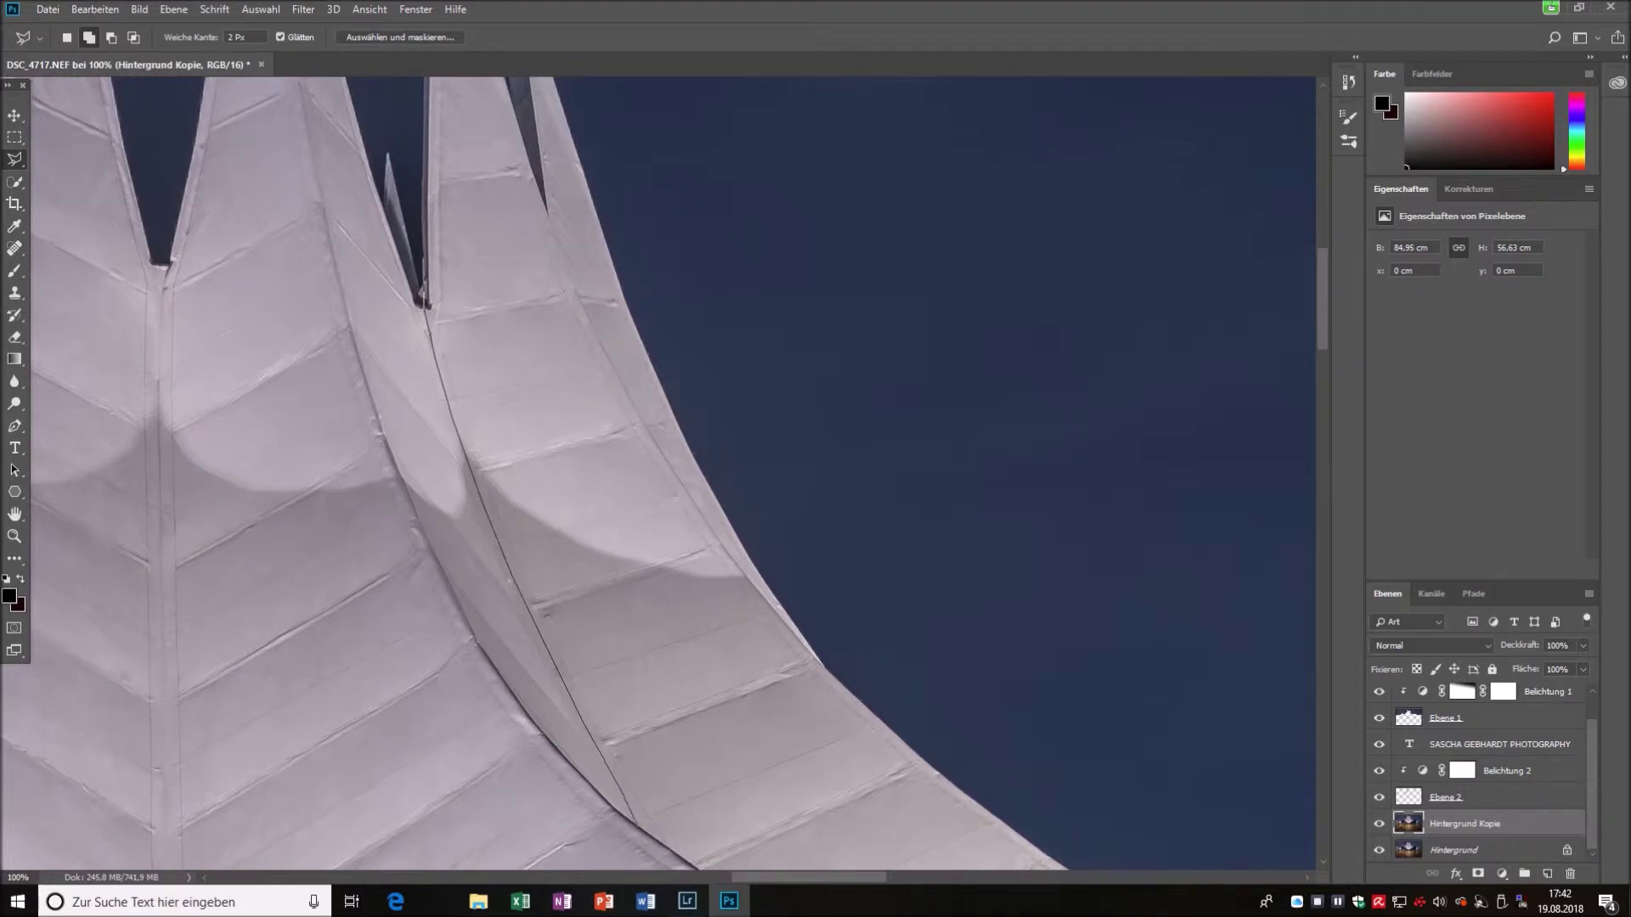
{"action": "left_click_drag", "start_coordinate": [632, 811], "coordinate": [374, 480]}
{"action": "scroll", "coordinate": [382, 493], "scroll_direction": "up", "scroll_amount": 1}
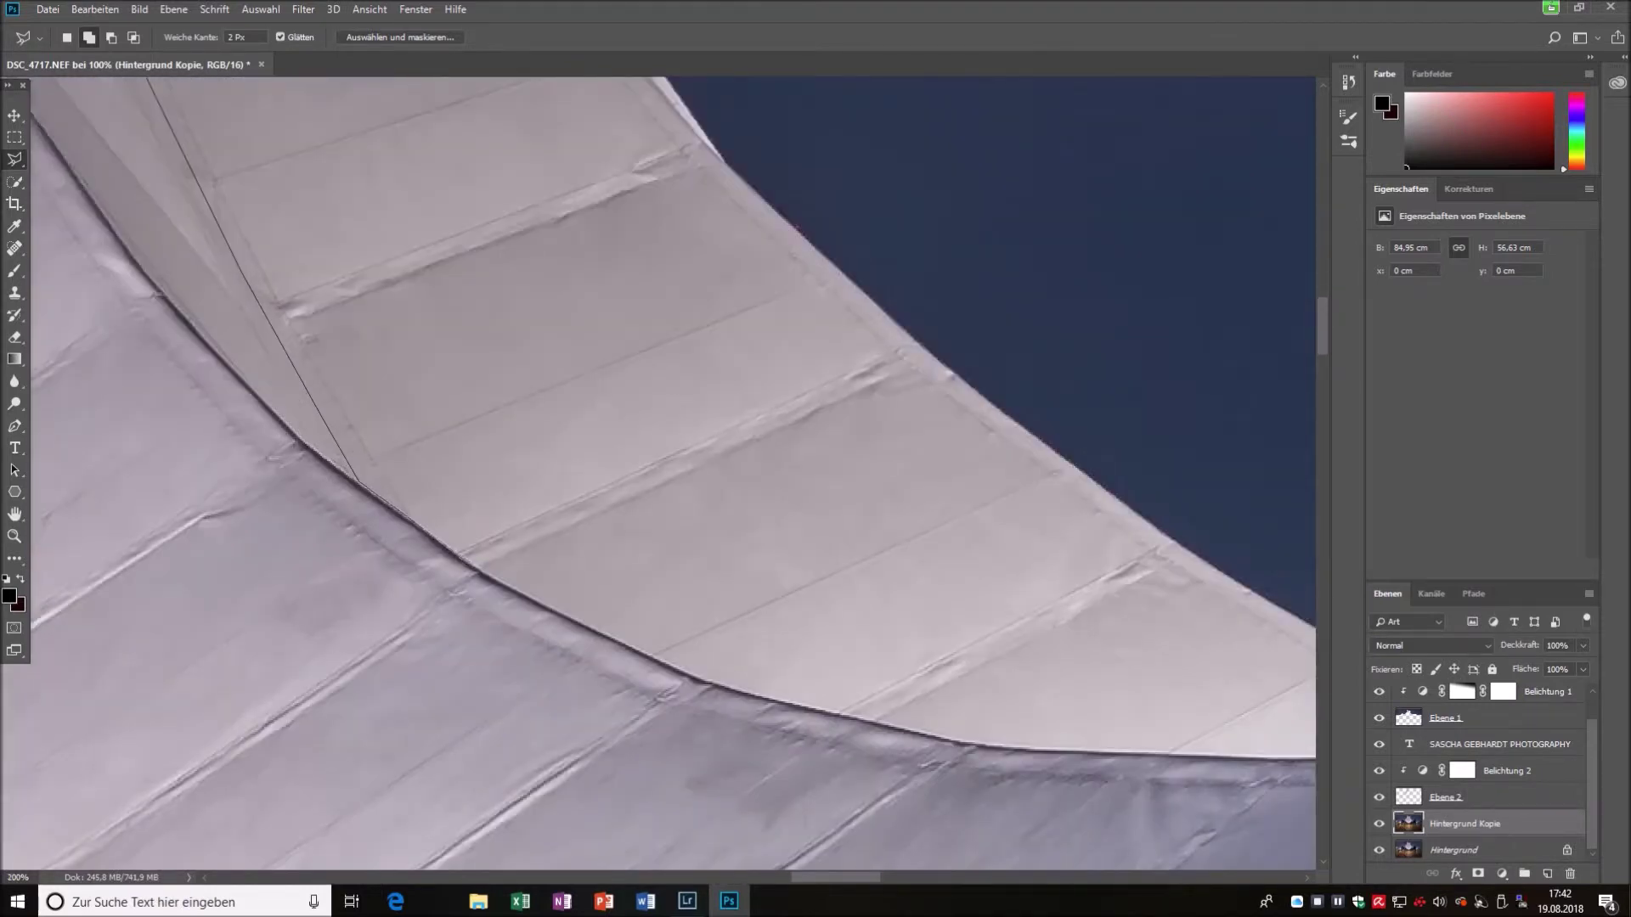
{"action": "left_click", "coordinate": [464, 561]}
{"action": "left_click", "coordinate": [686, 677]}
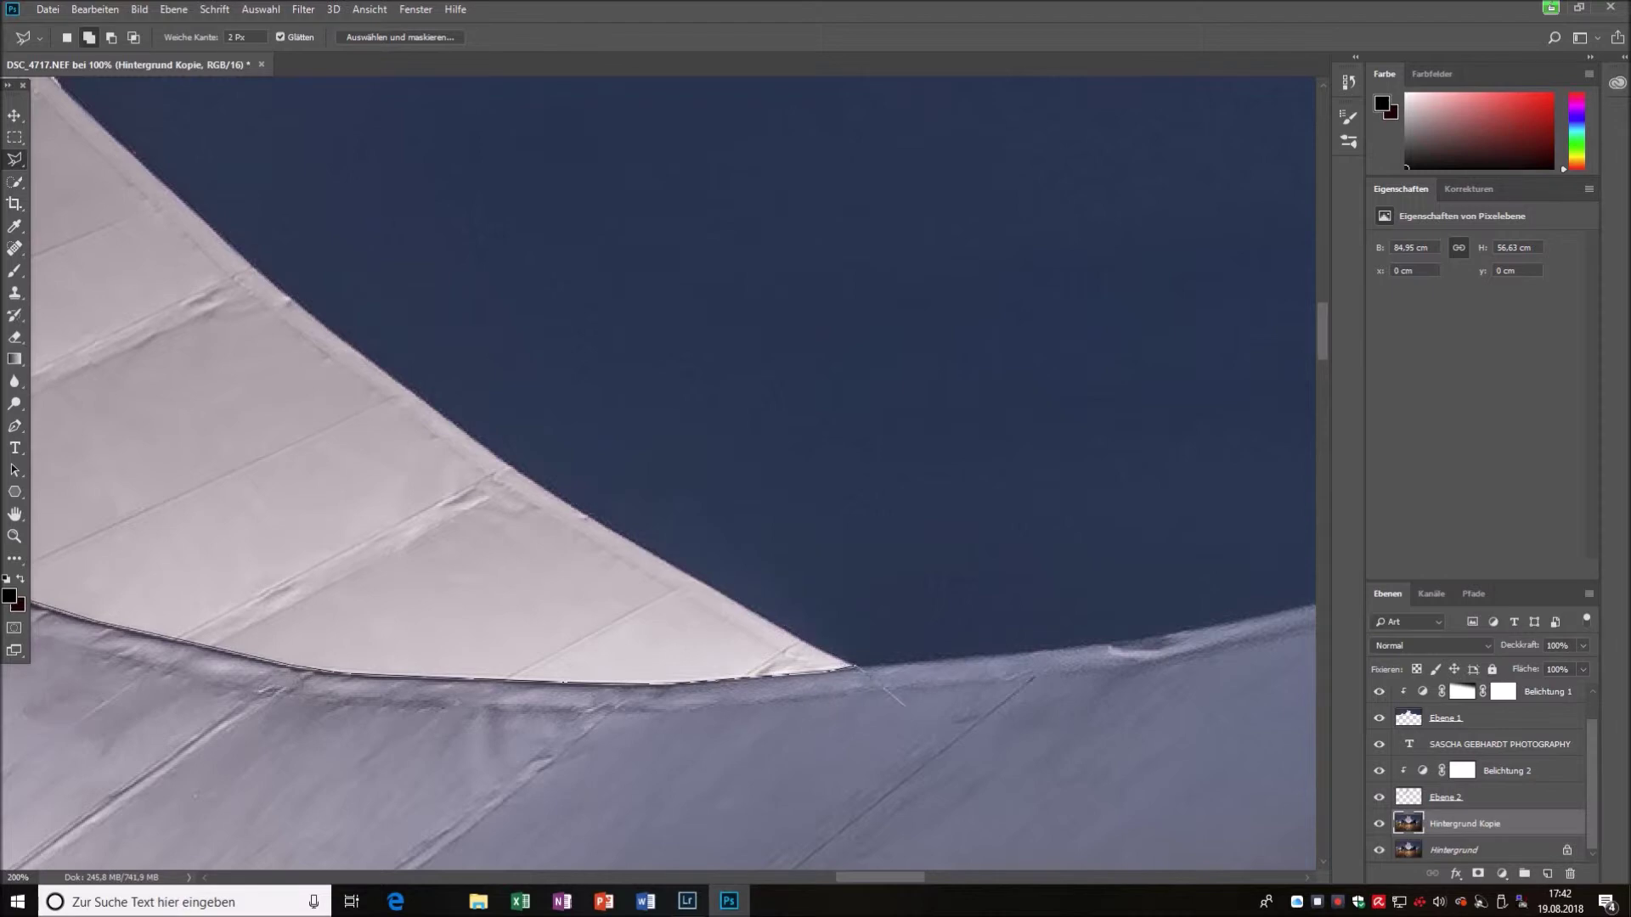
{"action": "left_click", "coordinate": [675, 567]}
{"action": "left_click", "coordinate": [558, 495]}
{"action": "left_click", "coordinate": [425, 448]}
{"action": "left_click", "coordinate": [395, 383]}
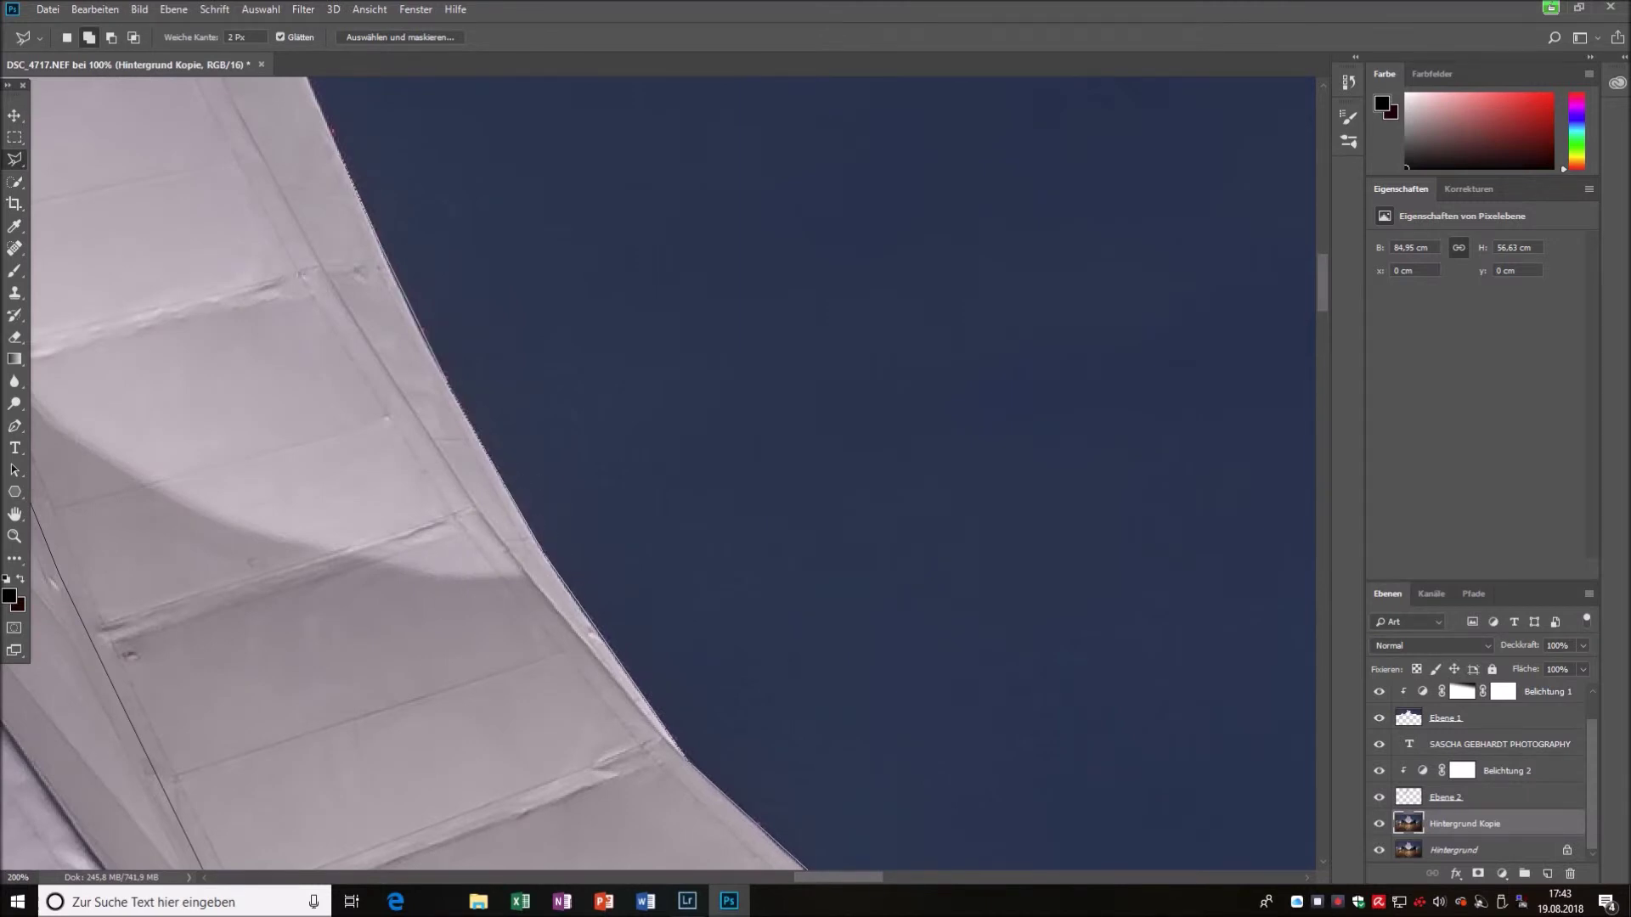
Finish tracing the second sail's right edge and copy the selection to layer Ebene 3.
{"action": "left_click_drag", "start_coordinate": [330, 135], "coordinate": [531, 374]}
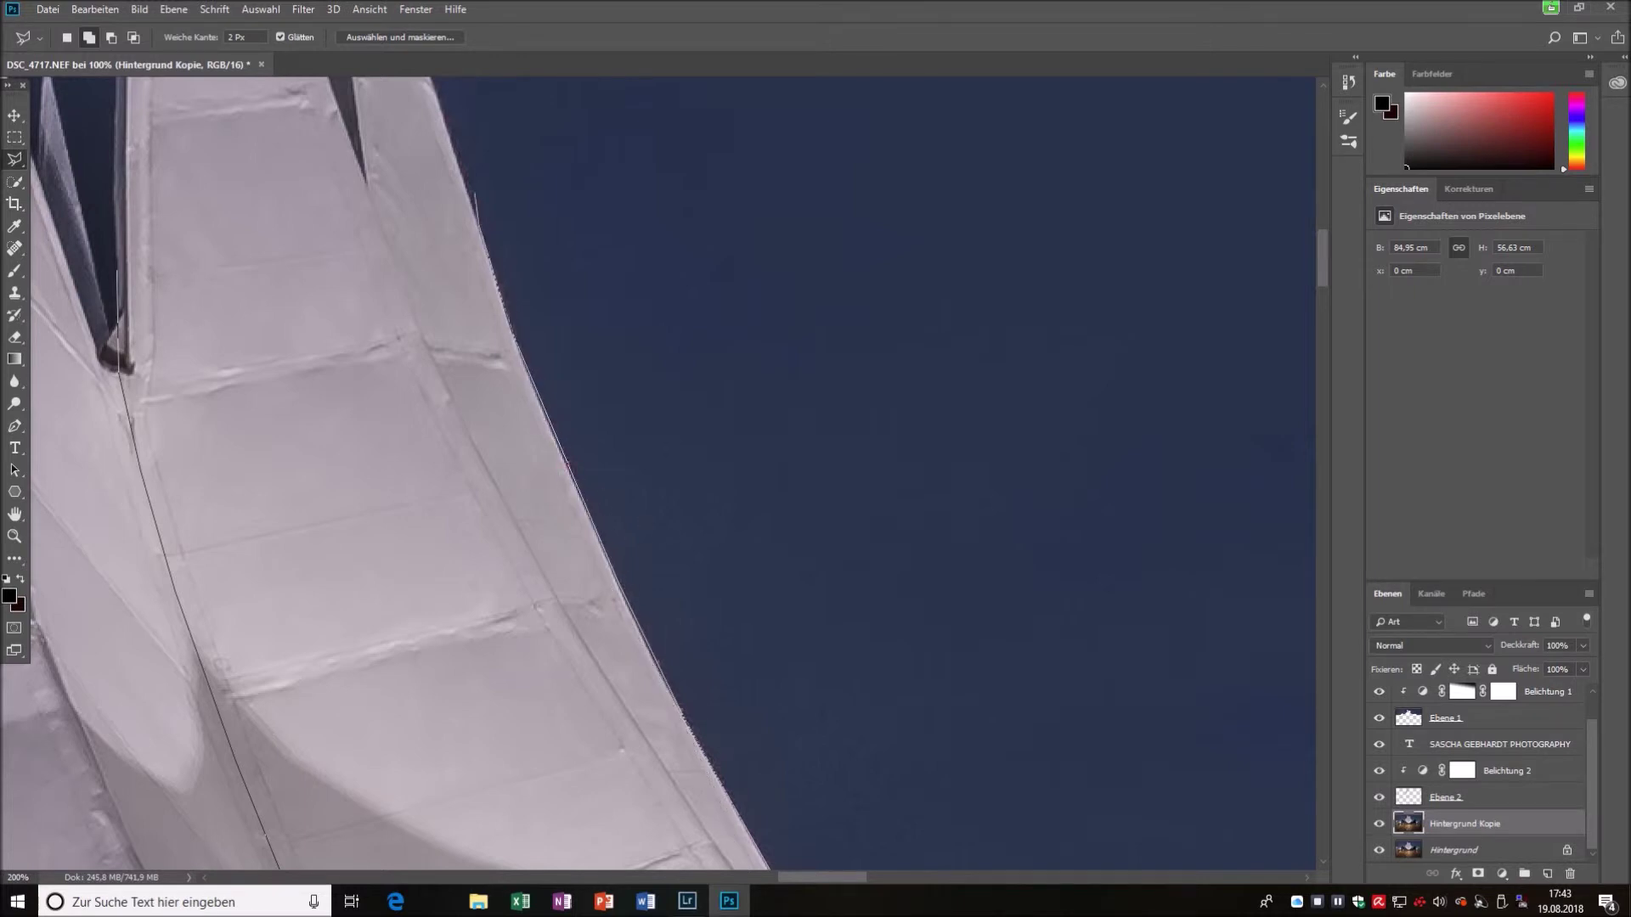
{"action": "left_click_drag", "start_coordinate": [383, 128], "coordinate": [697, 850]}
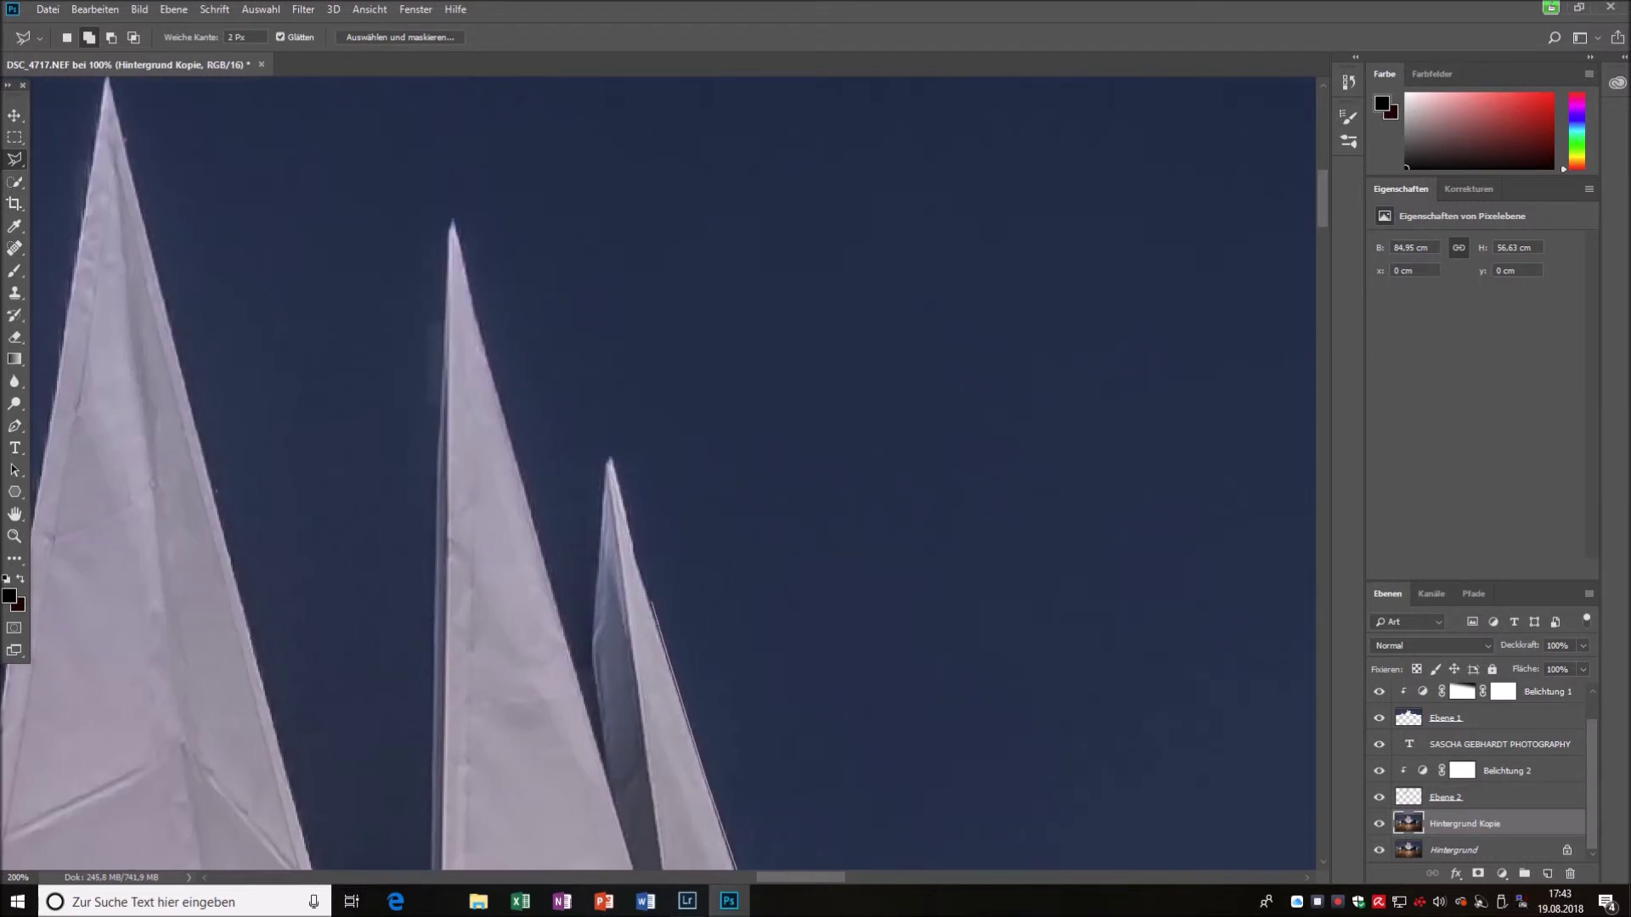
{"action": "left_click_drag", "start_coordinate": [592, 665], "coordinate": [453, 223]}
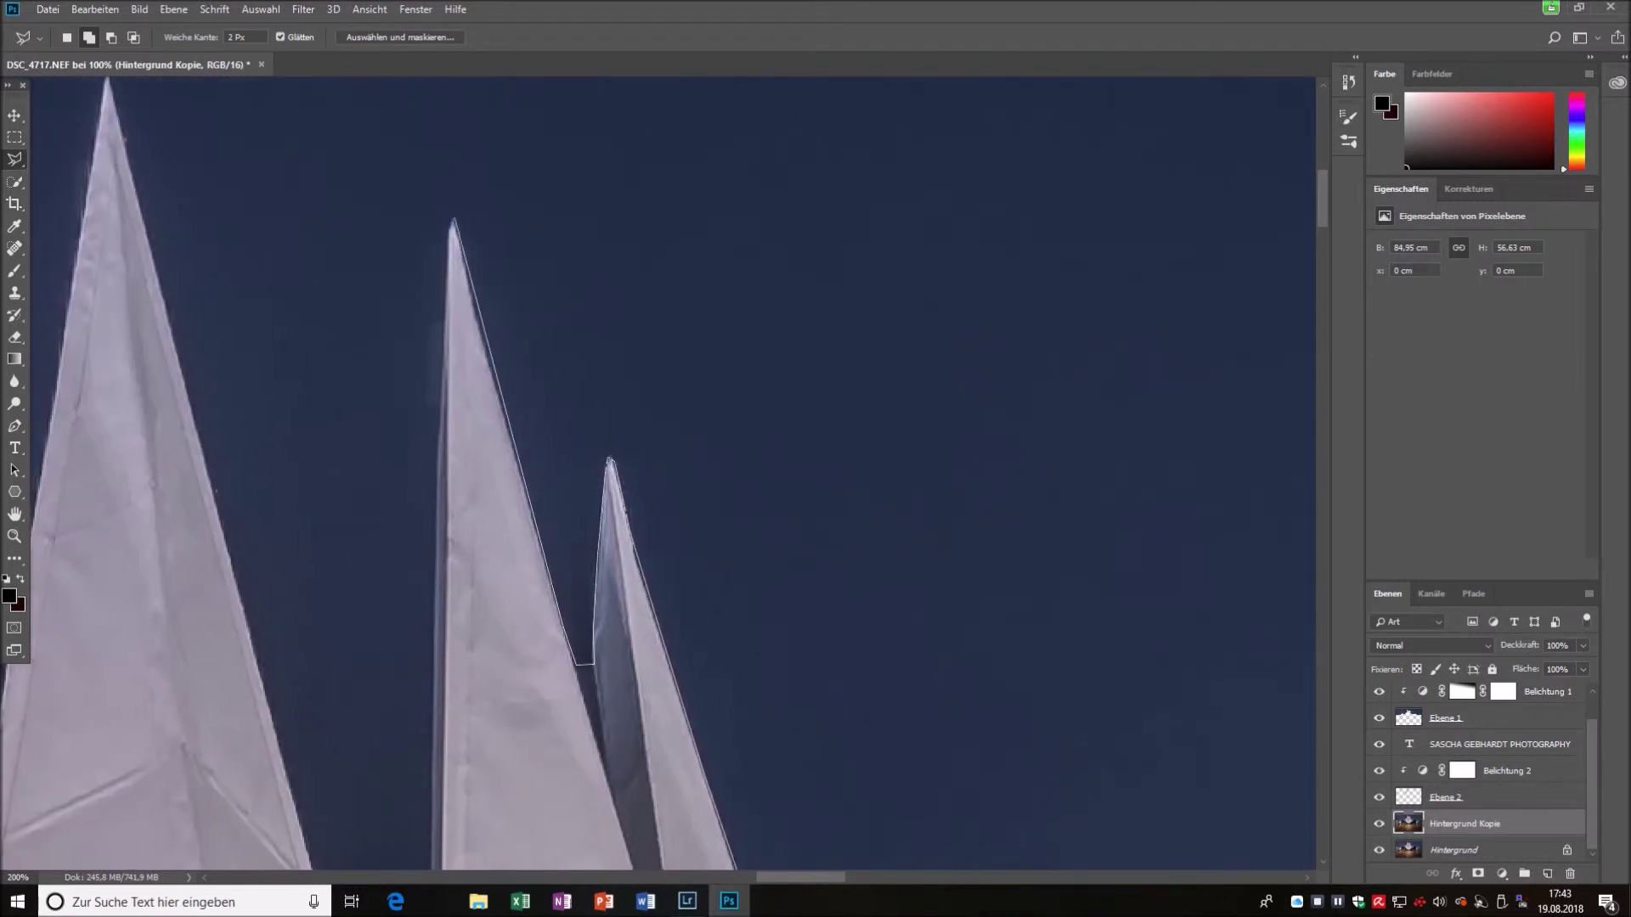
{"action": "left_click_drag", "start_coordinate": [452, 222], "coordinate": [486, 867]}
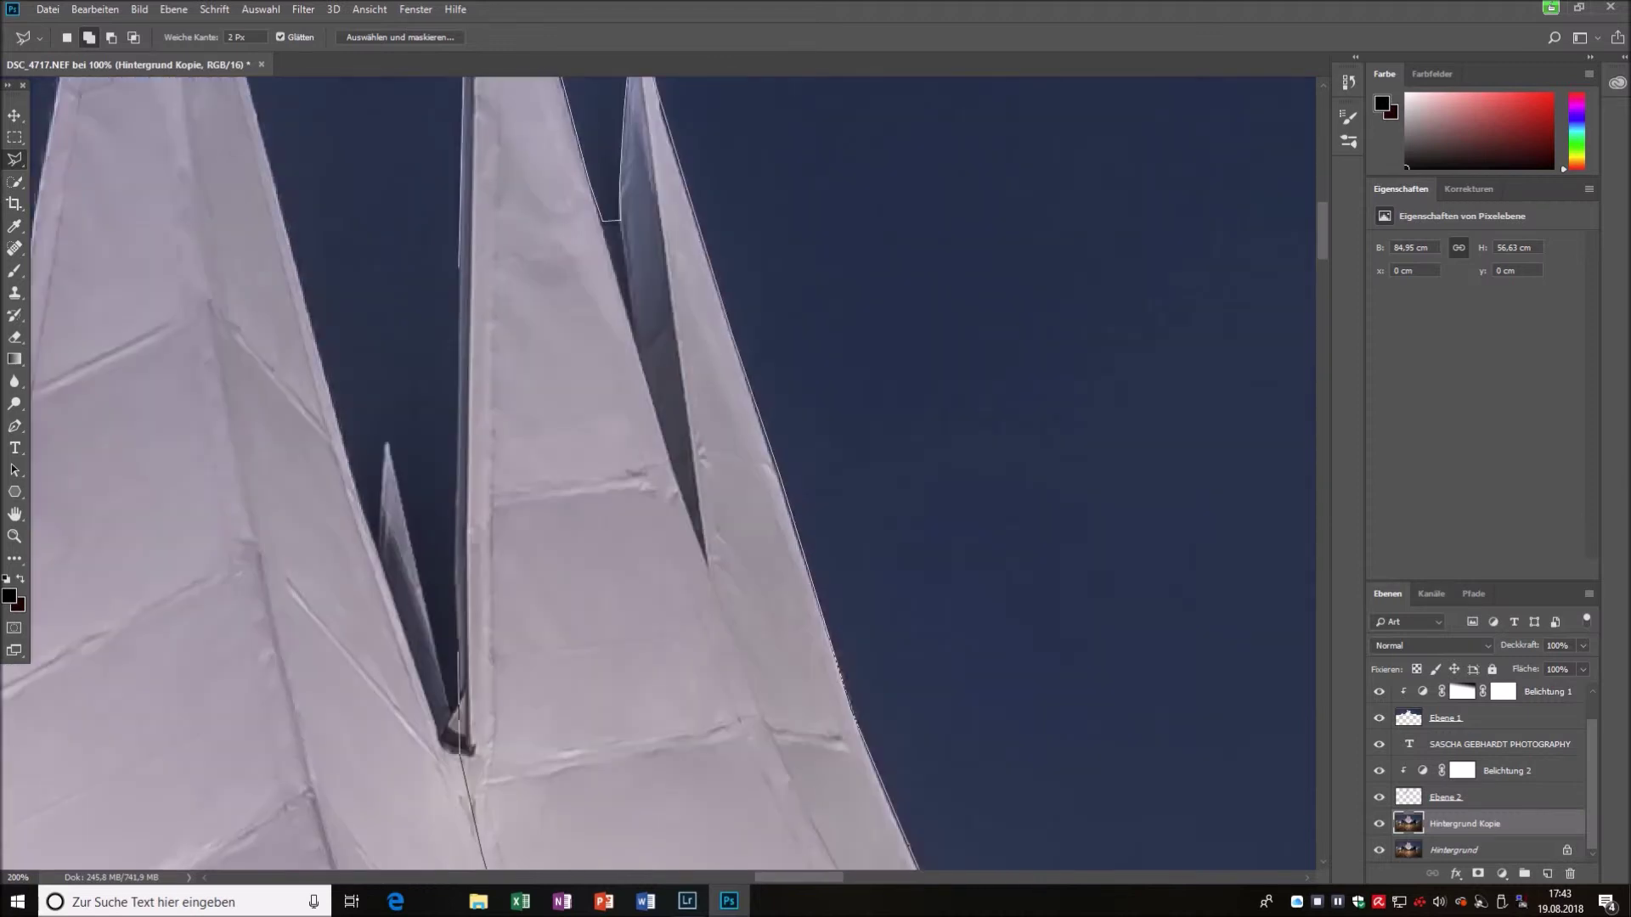
{"action": "right_click", "coordinate": [600, 292]}
{"action": "left_click", "coordinate": [655, 386]}
{"action": "scroll", "coordinate": [662, 476], "scroll_direction": "up", "scroll_amount": 5}
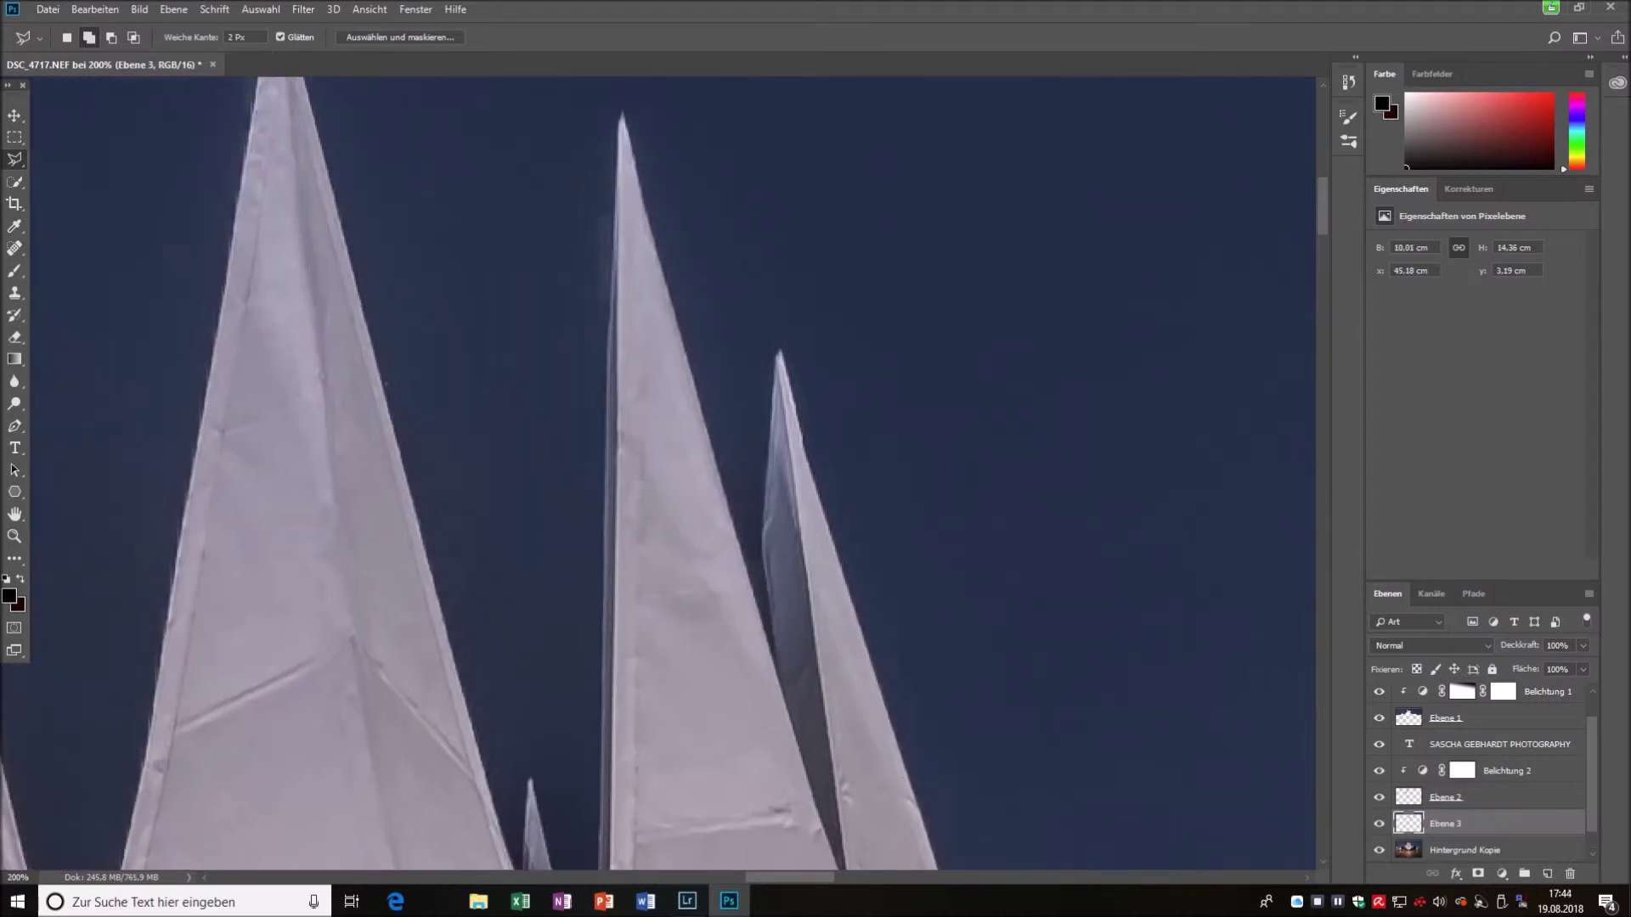
Fit the photo on screen and duplicate Belichtung 2, moving the copy below Ebene 2.
{"action": "left_click", "coordinate": [1445, 718]}
{"action": "left_click", "coordinate": [15, 294]}
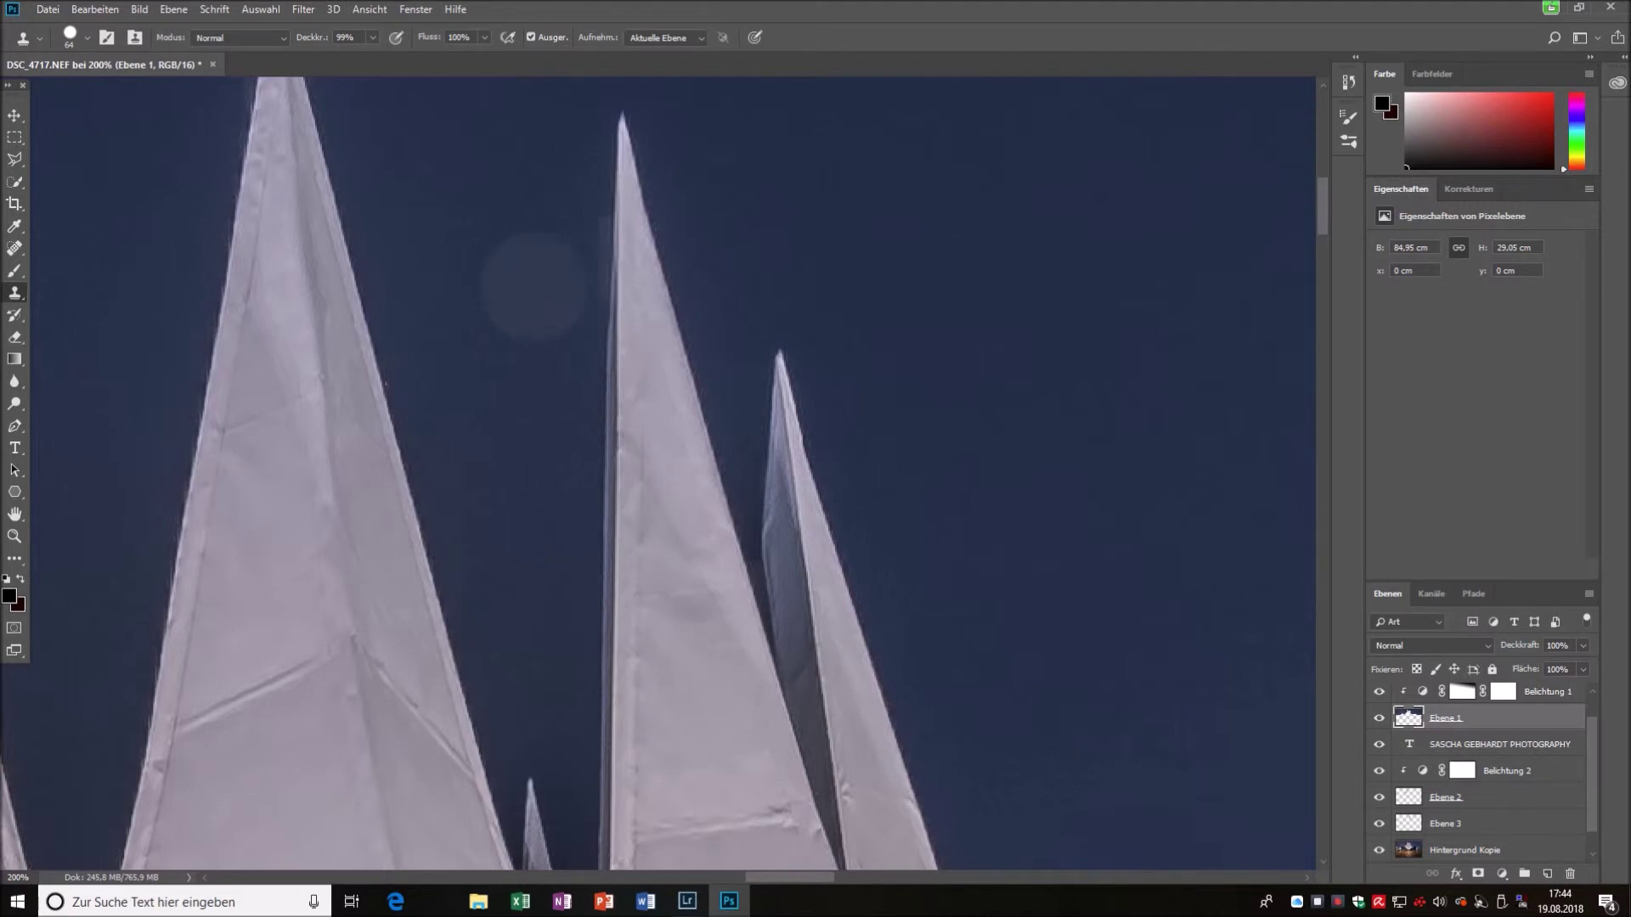
{"action": "key", "text": "v"}
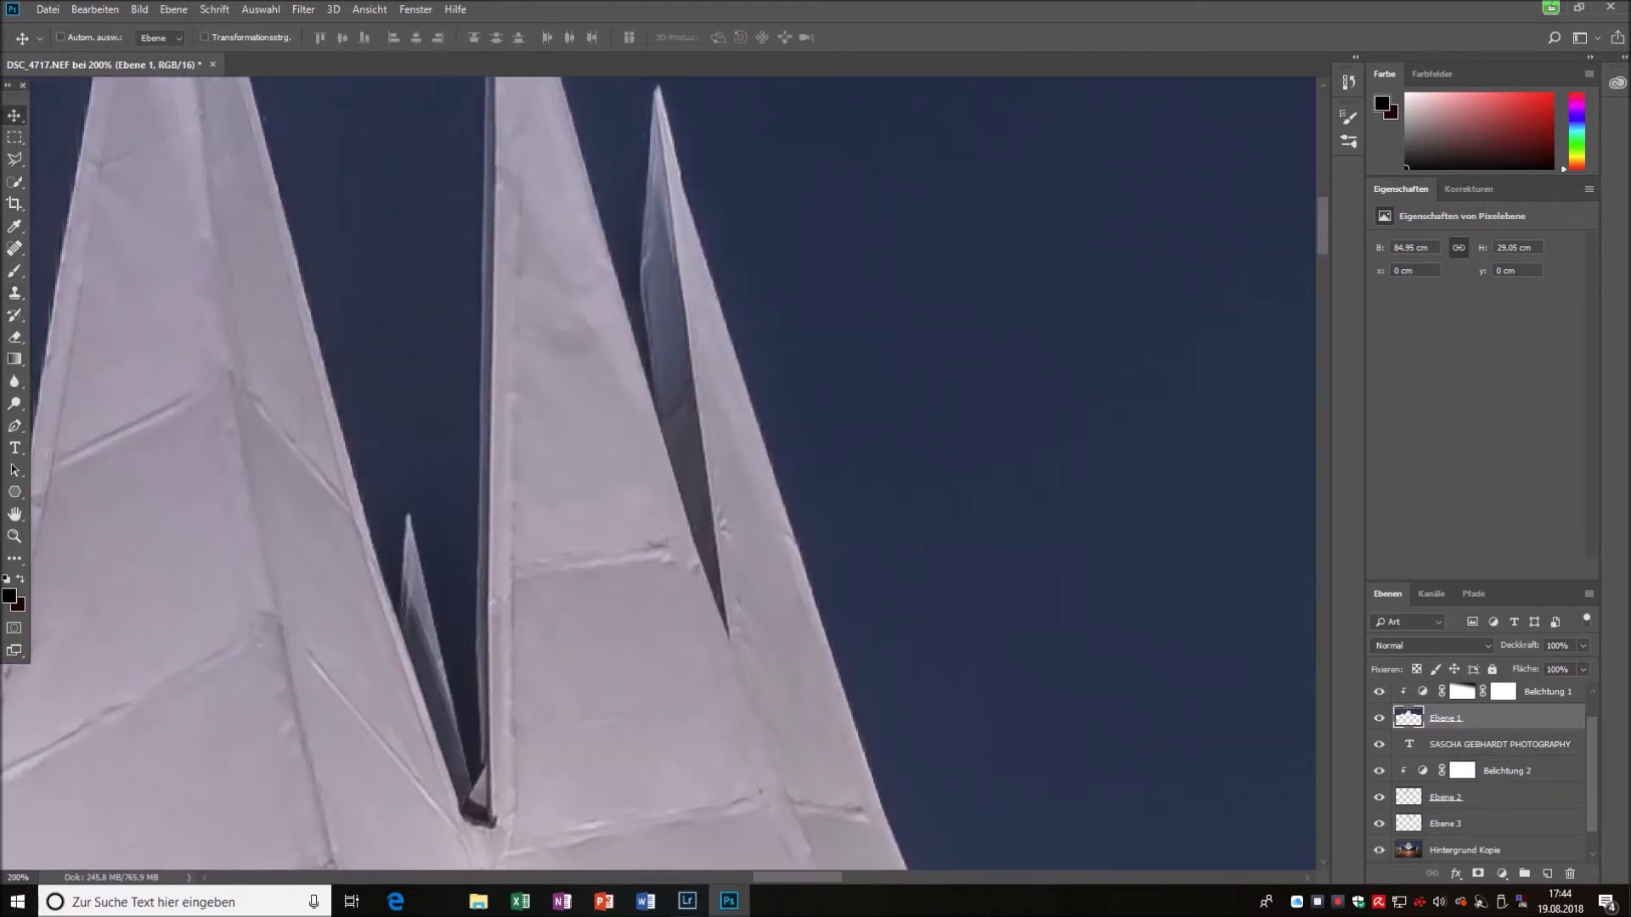
{"action": "scroll", "coordinate": [662, 476], "scroll_direction": "down", "scroll_amount": 5}
{"action": "key", "text": "ctrl+0"}
{"action": "left_click", "coordinate": [1503, 770]}
{"action": "right_click", "coordinate": [1504, 770]}
{"action": "left_click", "coordinate": [1410, 64]}
{"action": "key", "text": "Return"}
{"action": "key", "text": "ctrl+bracketleft"}
{"action": "key", "text": "ctrl+bracketleft"}
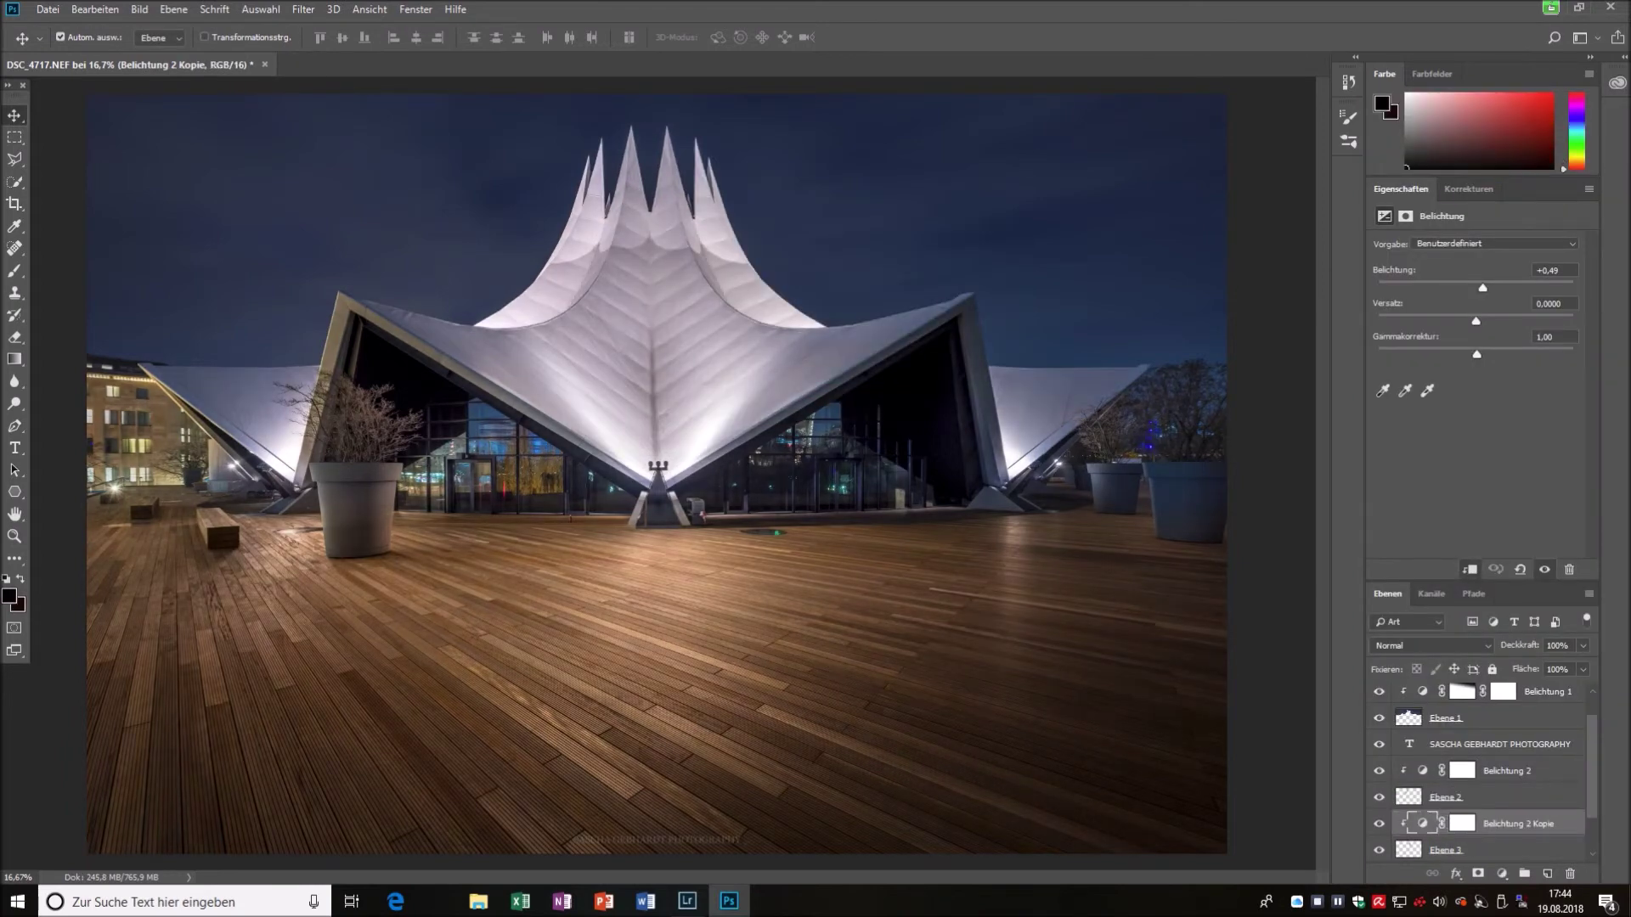
Merge the selected sail layers into one and set the exposure adjustment to -0.03.
{"action": "left_click", "coordinate": [1462, 771]}
{"action": "scroll", "coordinate": [1478, 770], "scroll_direction": "down", "scroll_amount": 1}
{"action": "left_click", "coordinate": [1478, 796], "text": "shift"}
{"action": "right_click", "coordinate": [1478, 797]}
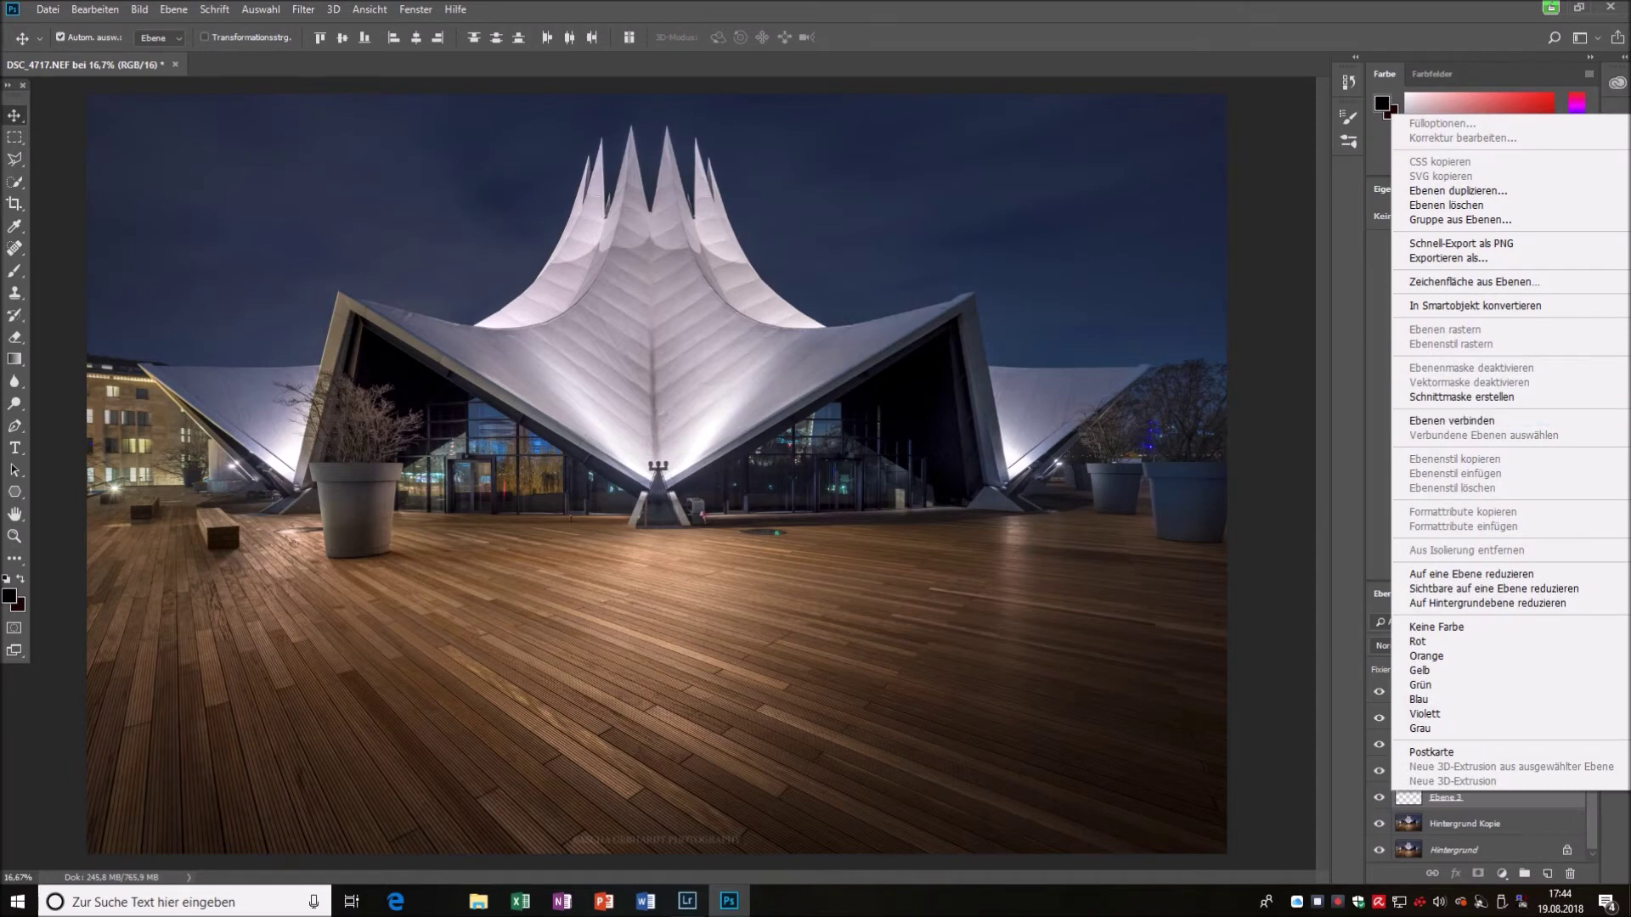
{"action": "left_click", "coordinate": [1472, 574]}
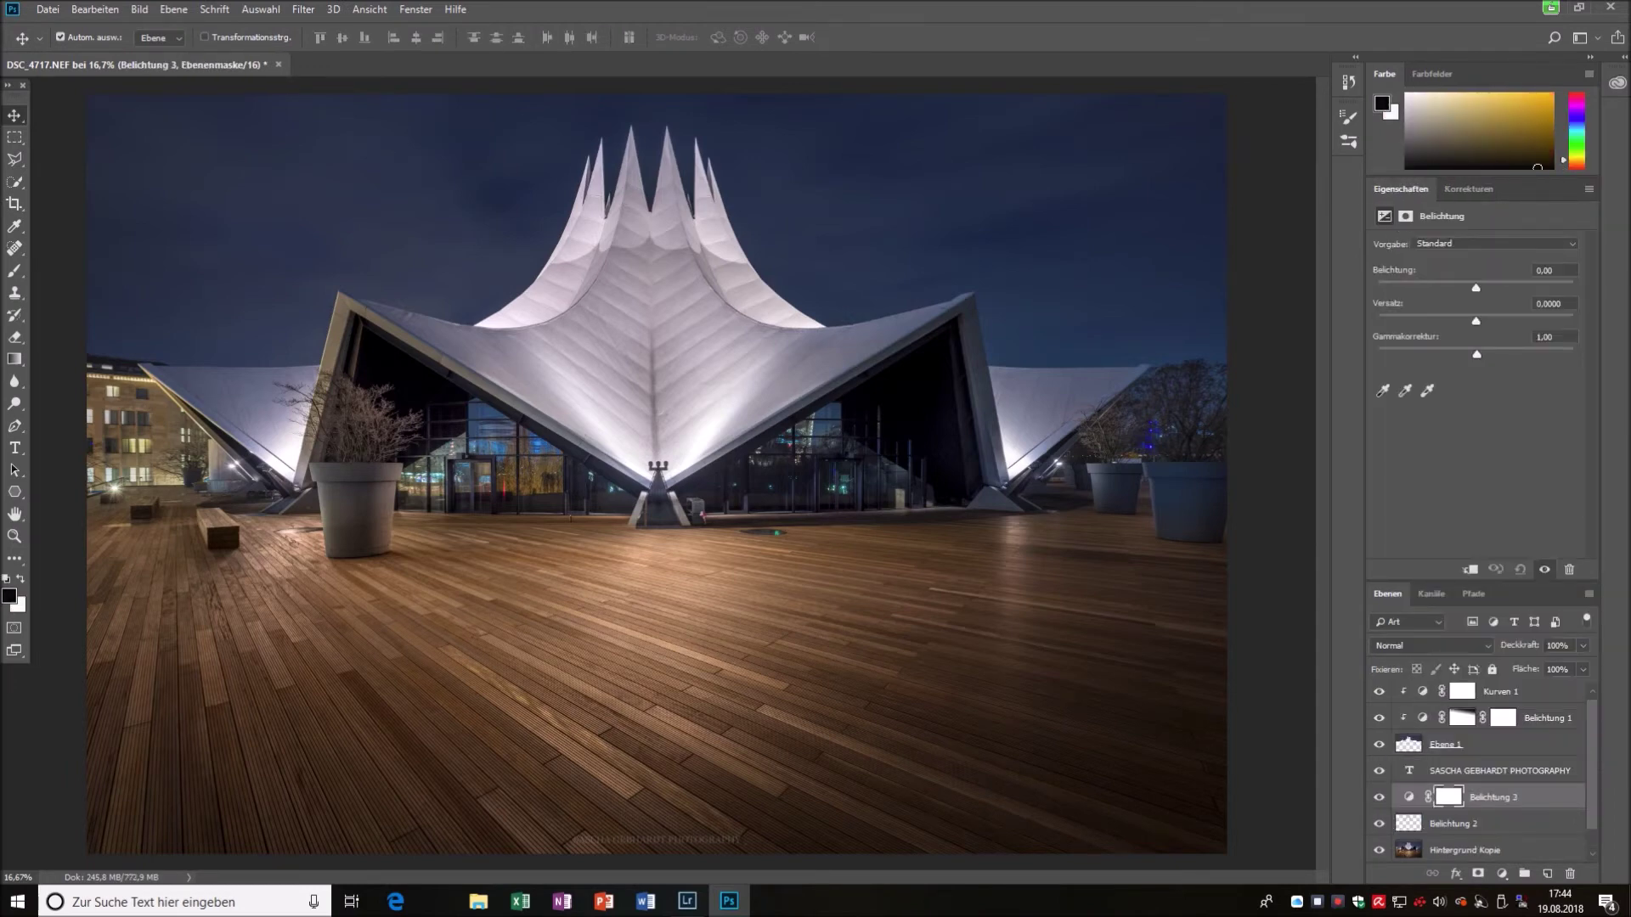
{"action": "left_click_drag", "start_coordinate": [1476, 288], "coordinate": [1492, 321]}
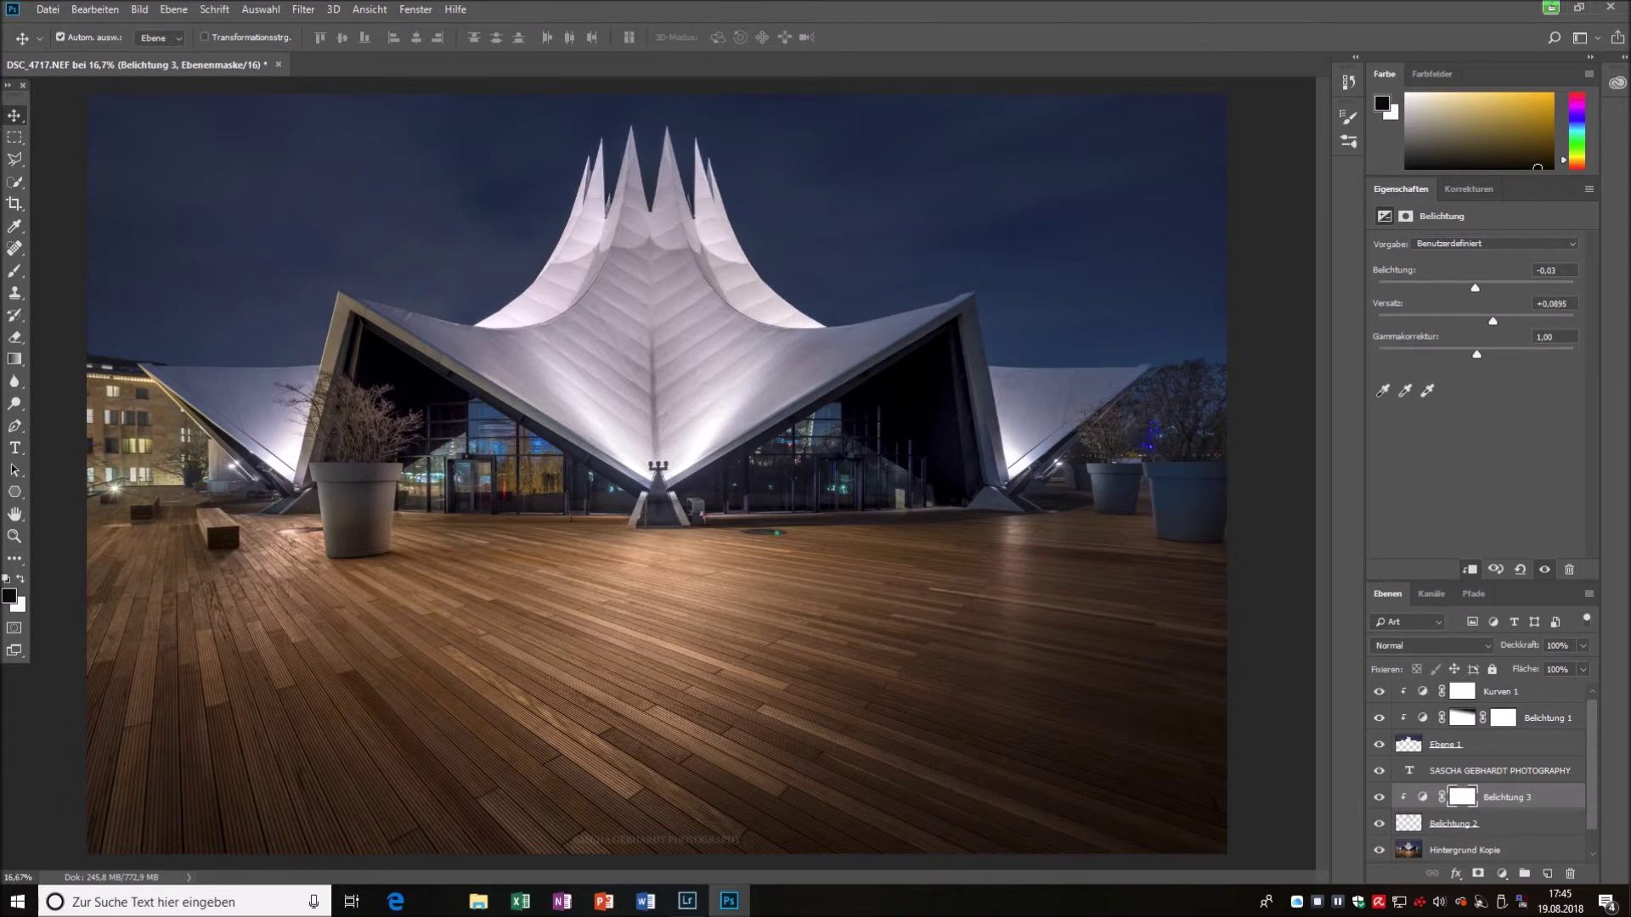